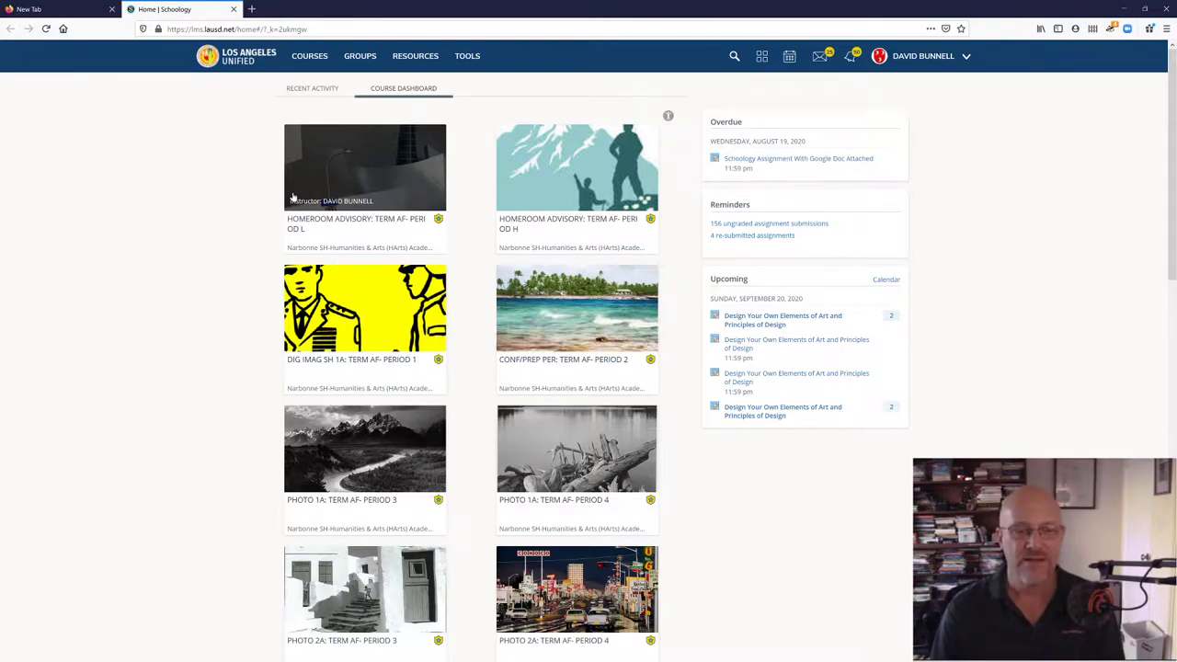
key(ctrl+t)
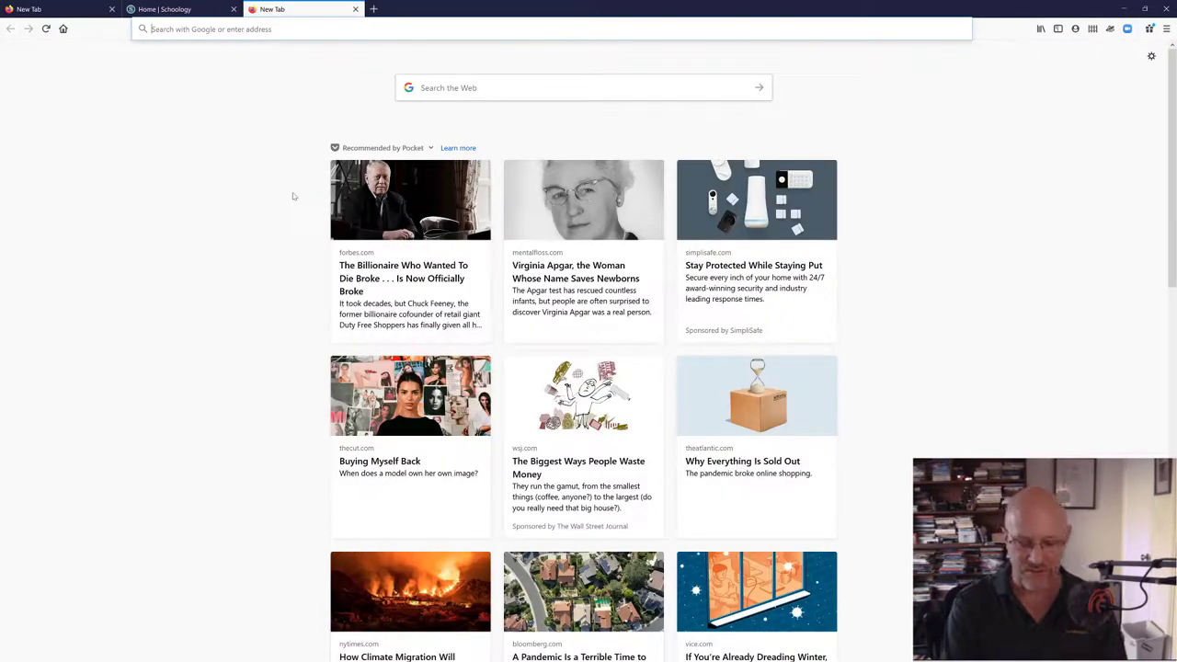
text(https://)
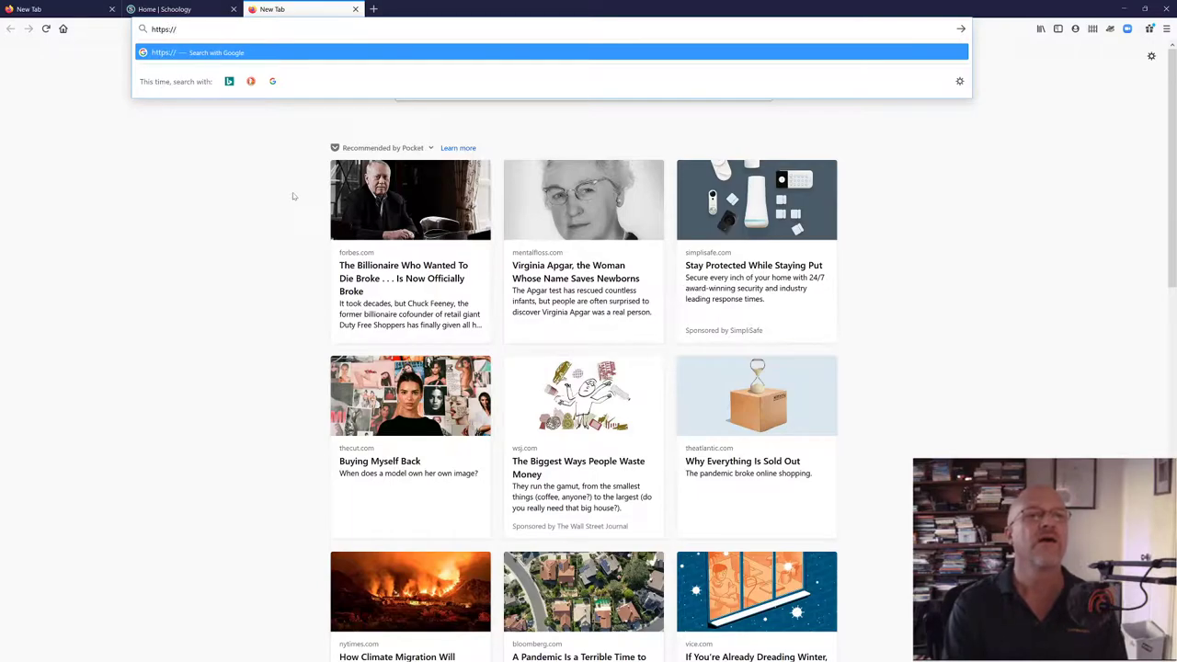
text(office.)
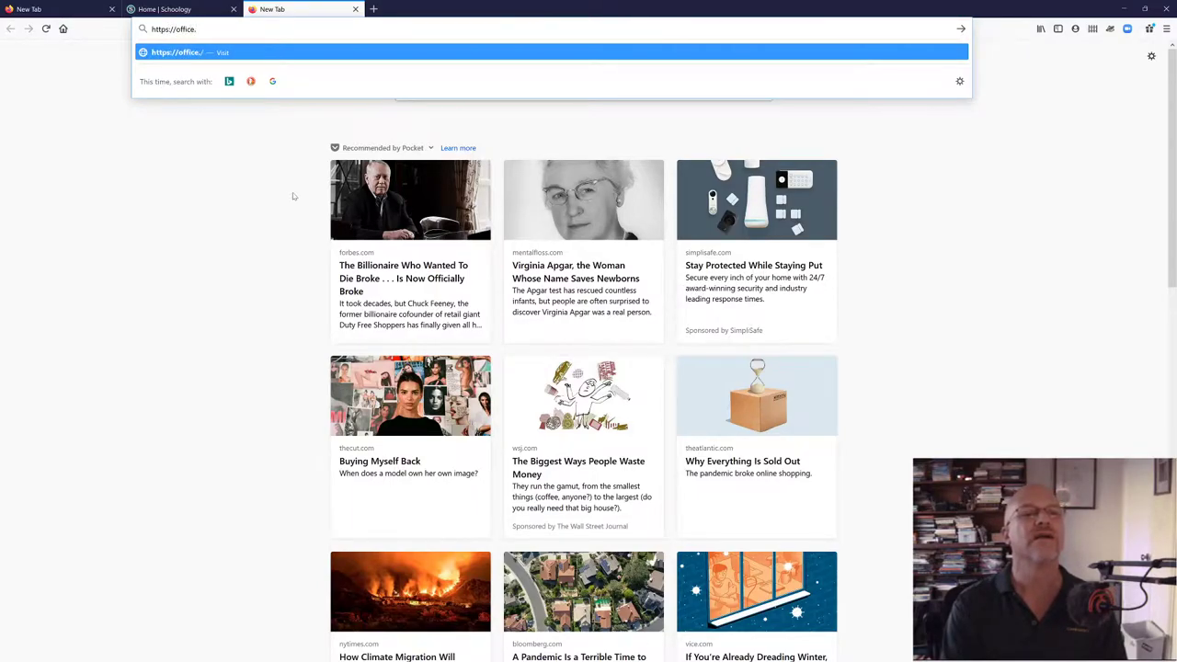
text(live.com)
key(Return)
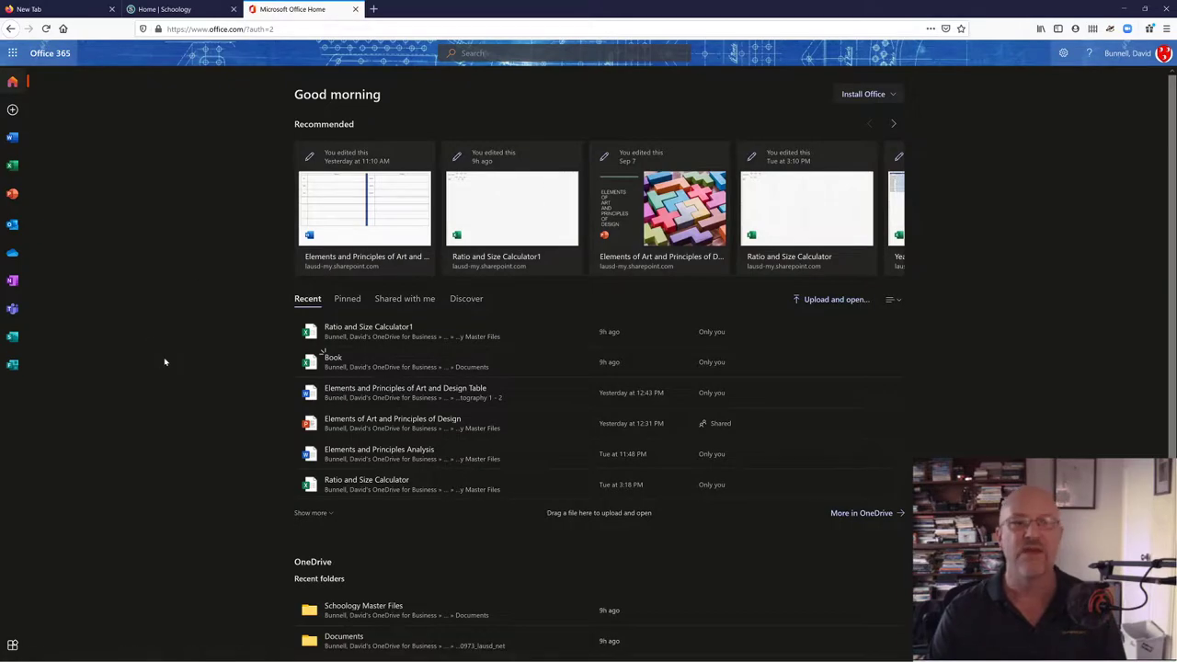
- Create a new blank workbook, Book 1, from the Excel start page
click(11, 165)
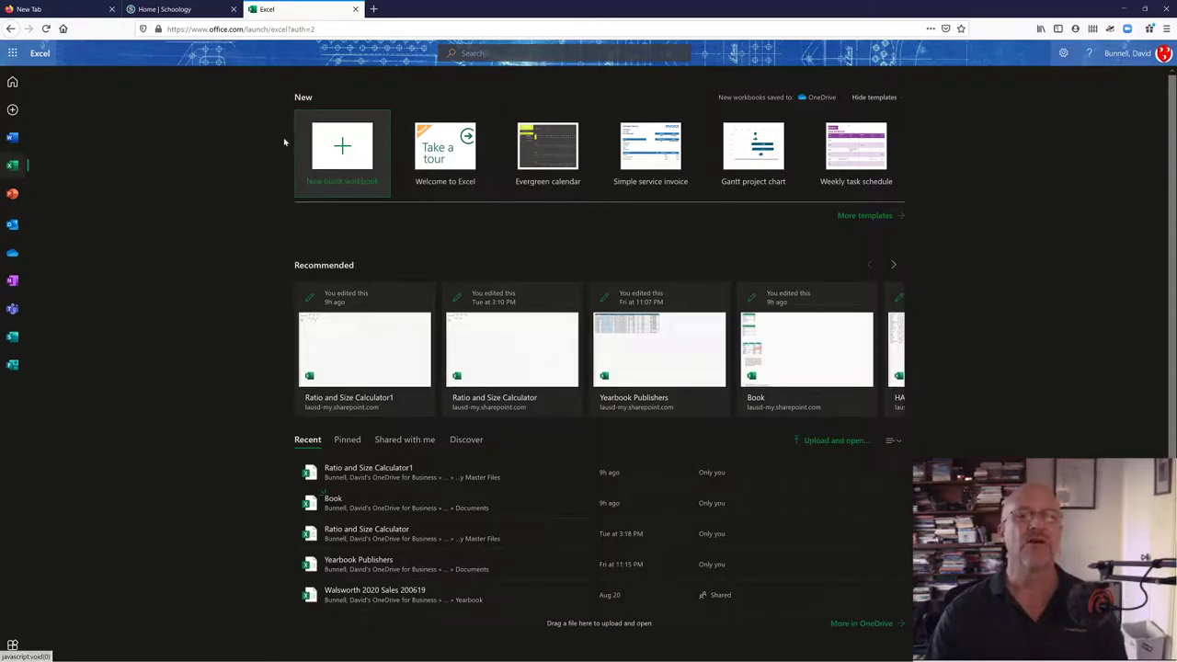
click(336, 145)
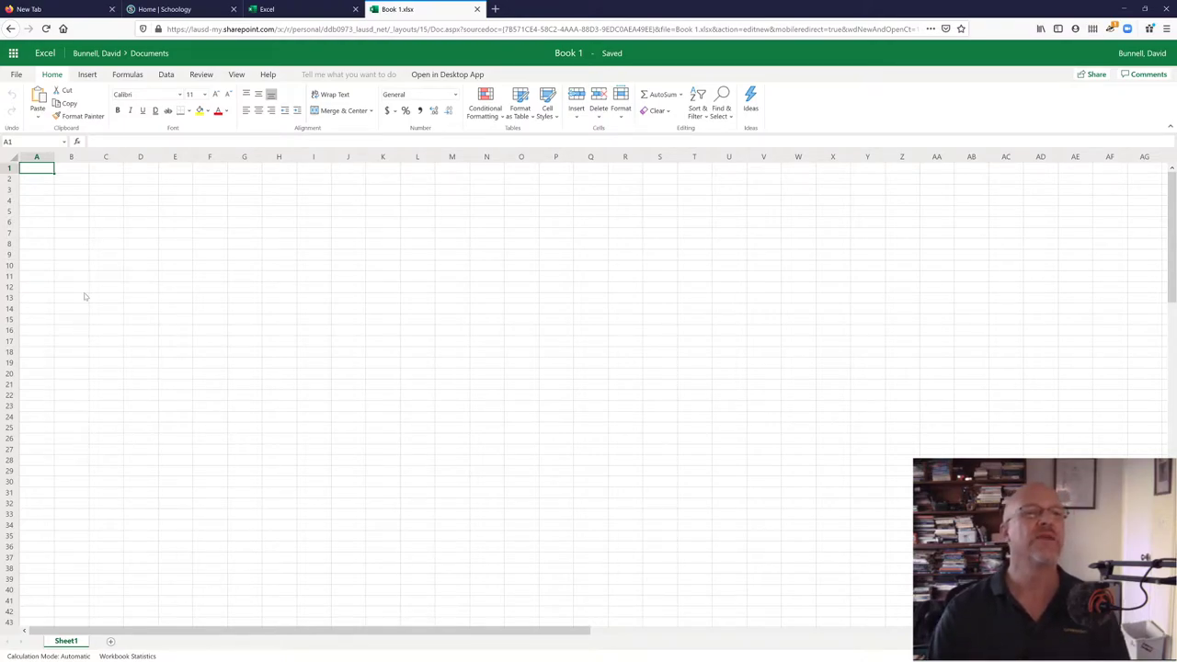
- Select several cells in turn (A1, A3, B5, B2, C3, C1) to demonstrate cell selection
click(37, 180)
click(76, 188)
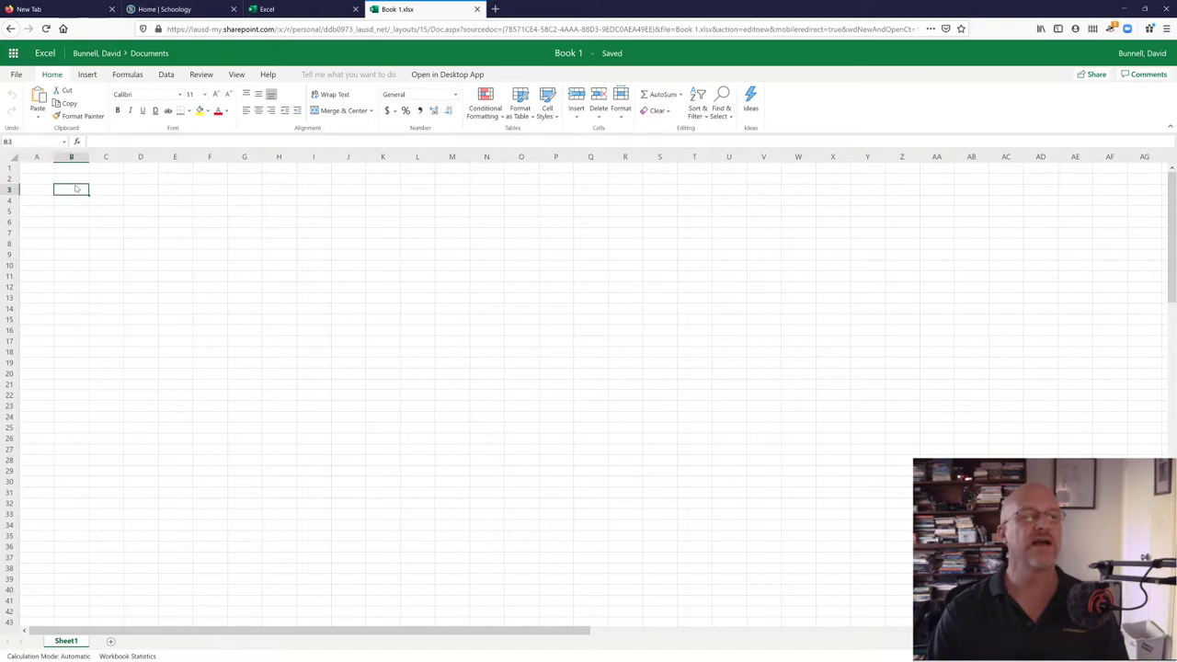
click(44, 170)
click(39, 188)
click(80, 210)
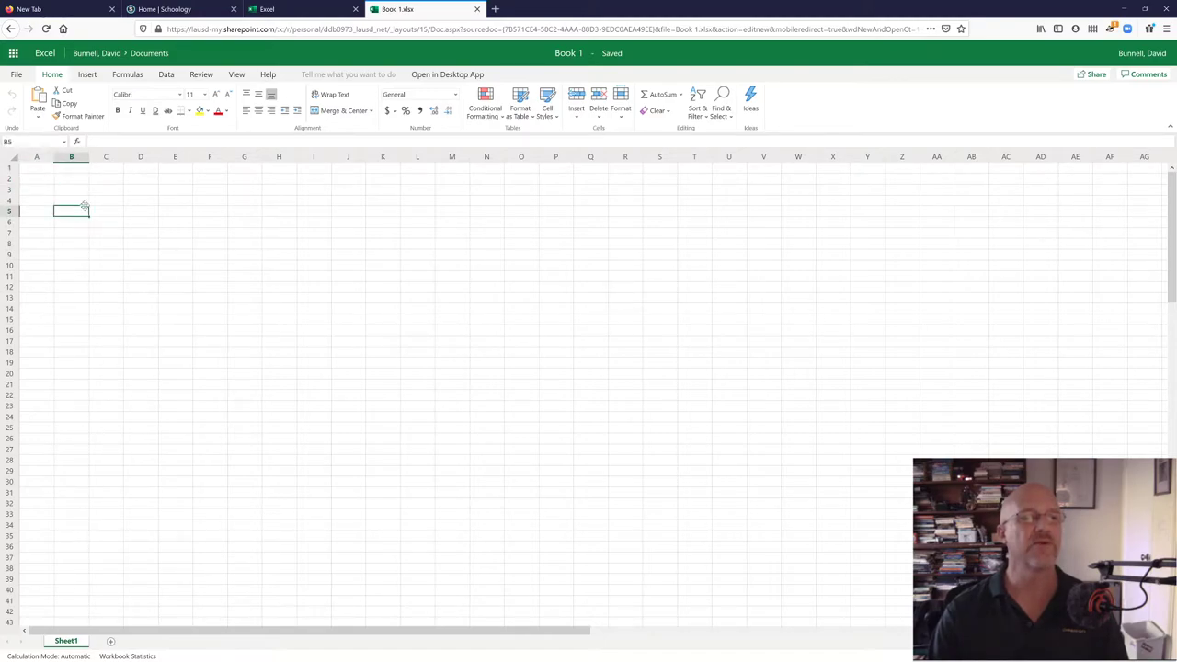
click(40, 171)
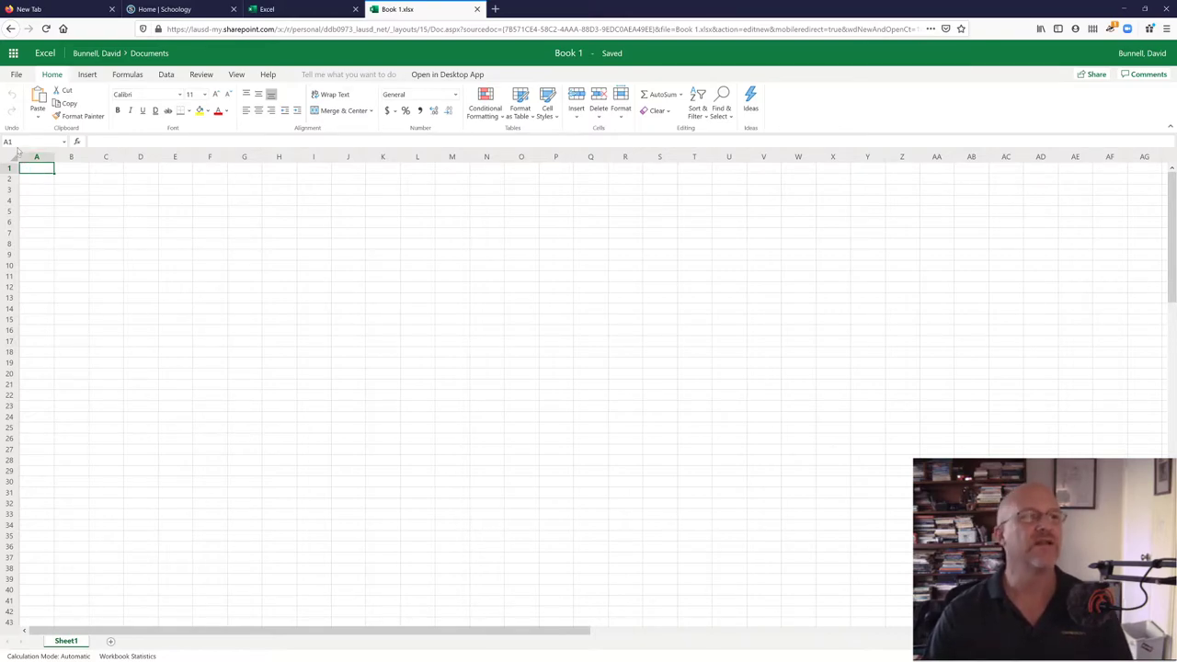
click(67, 182)
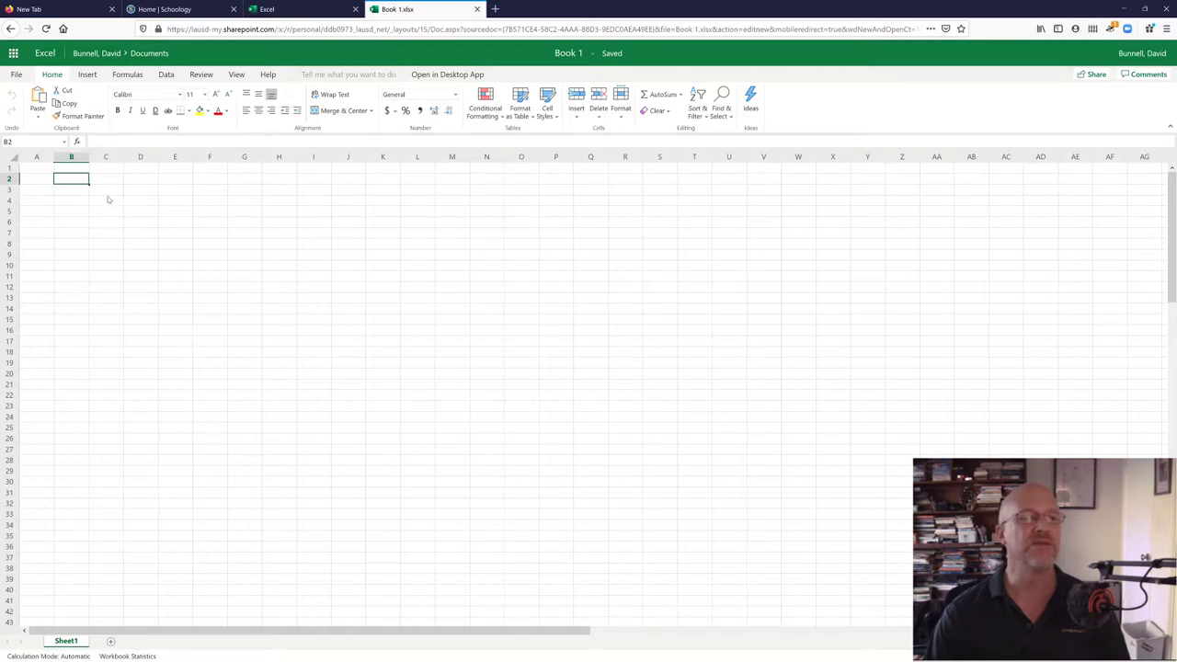
click(108, 191)
click(107, 171)
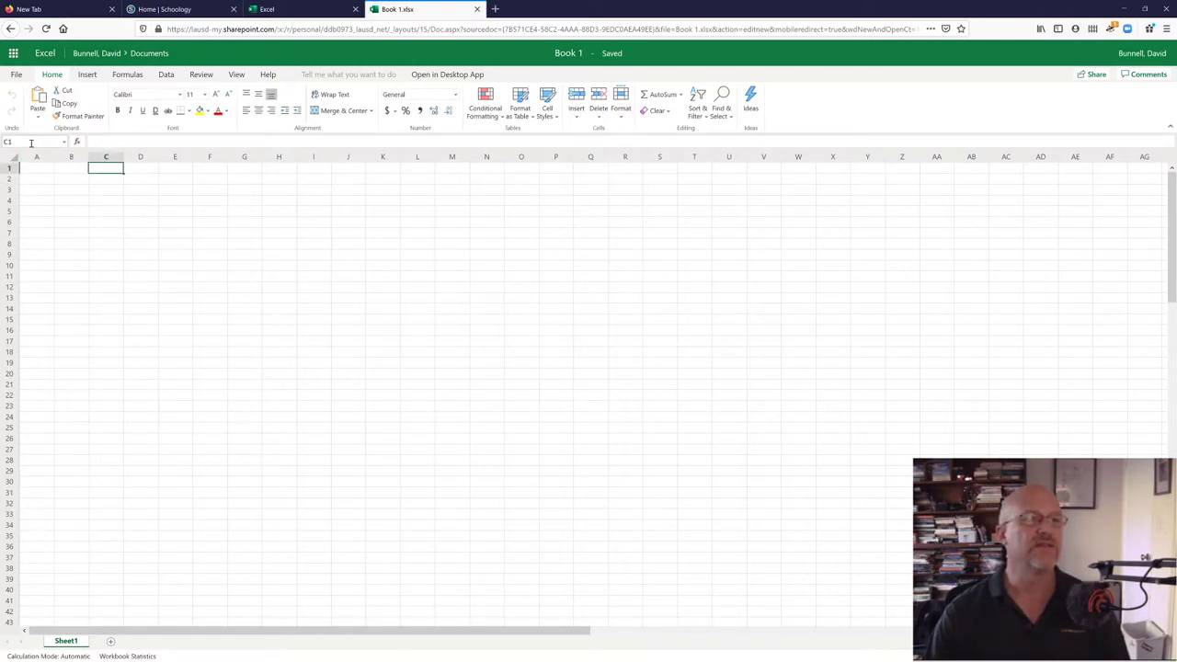
- Zoom the browser view to 170% and return to cell A1
key(ctrl+plus)
key(ctrl+plus)
key(ctrl+plus)
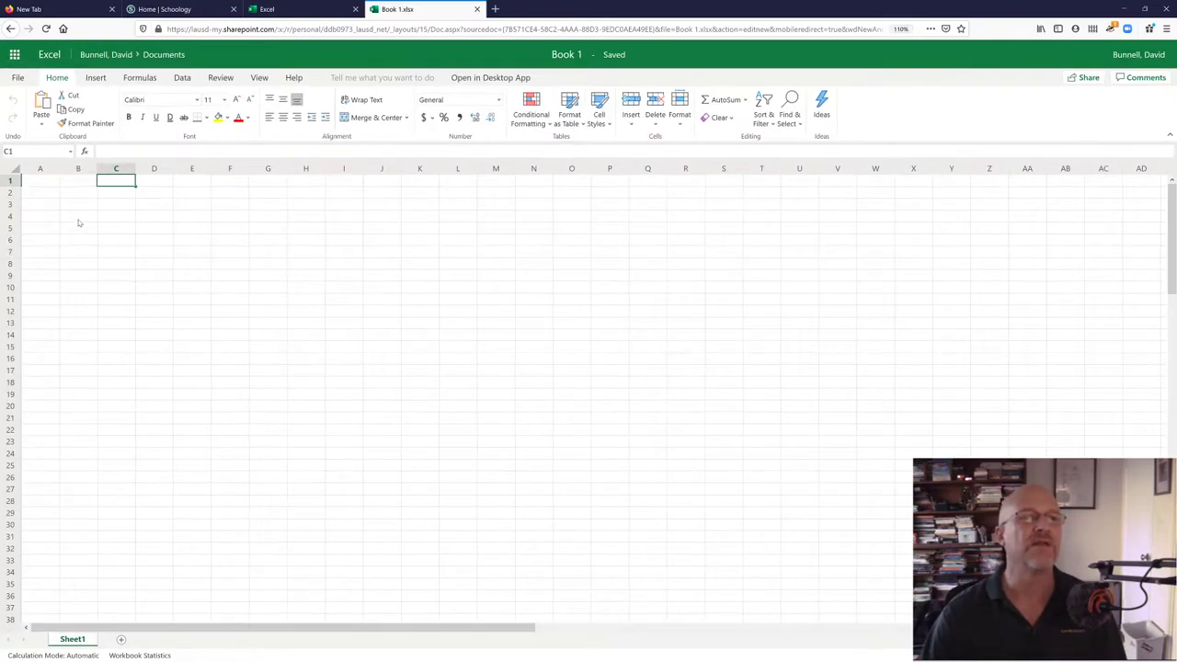
key(ctrl+plus)
key(ctrl+plus)
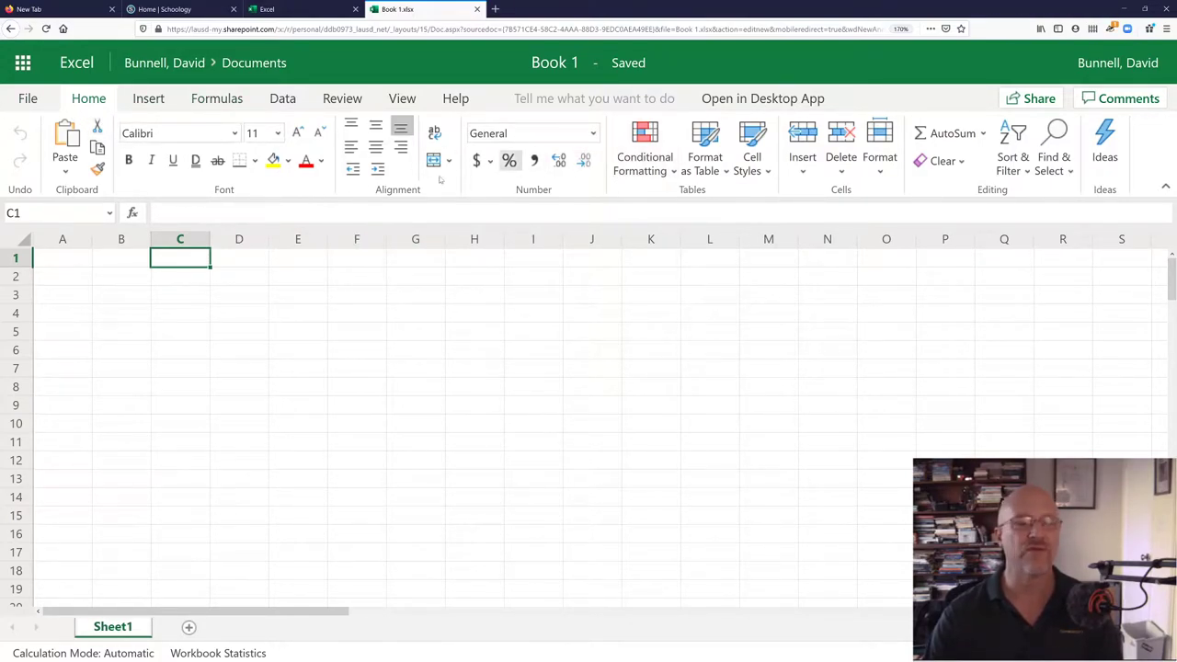
click(62, 260)
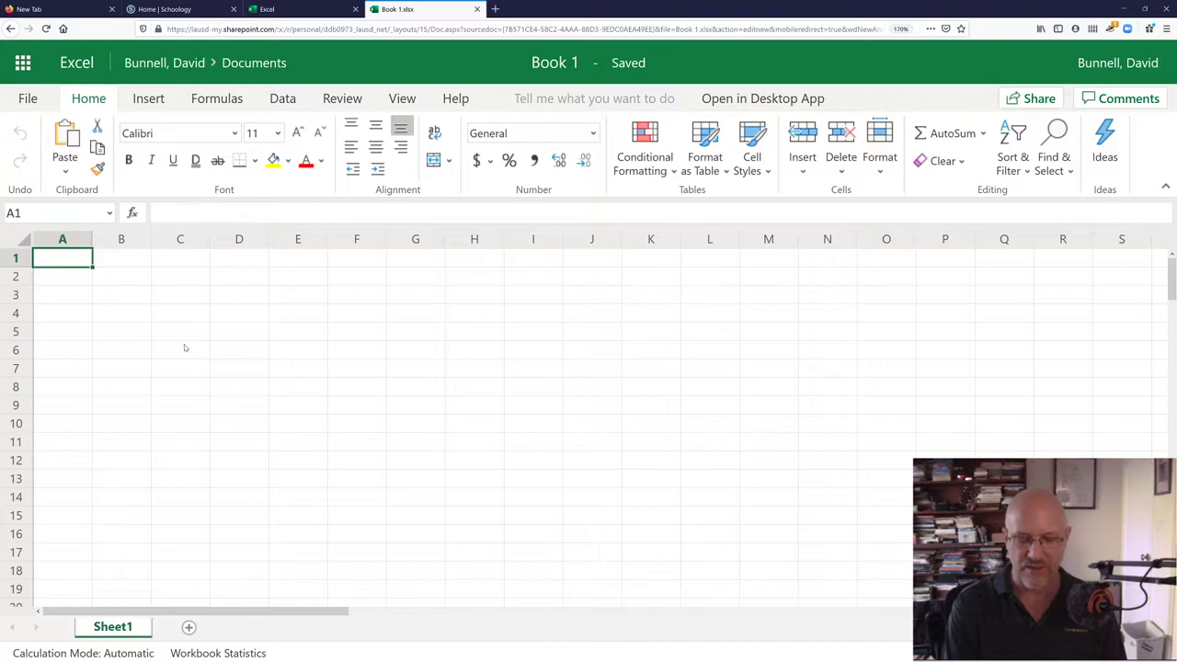
- Enter the headers Item, Cost, Number and Total in cells A1 through D1
text(Item)
key(Tab)
text(cos)
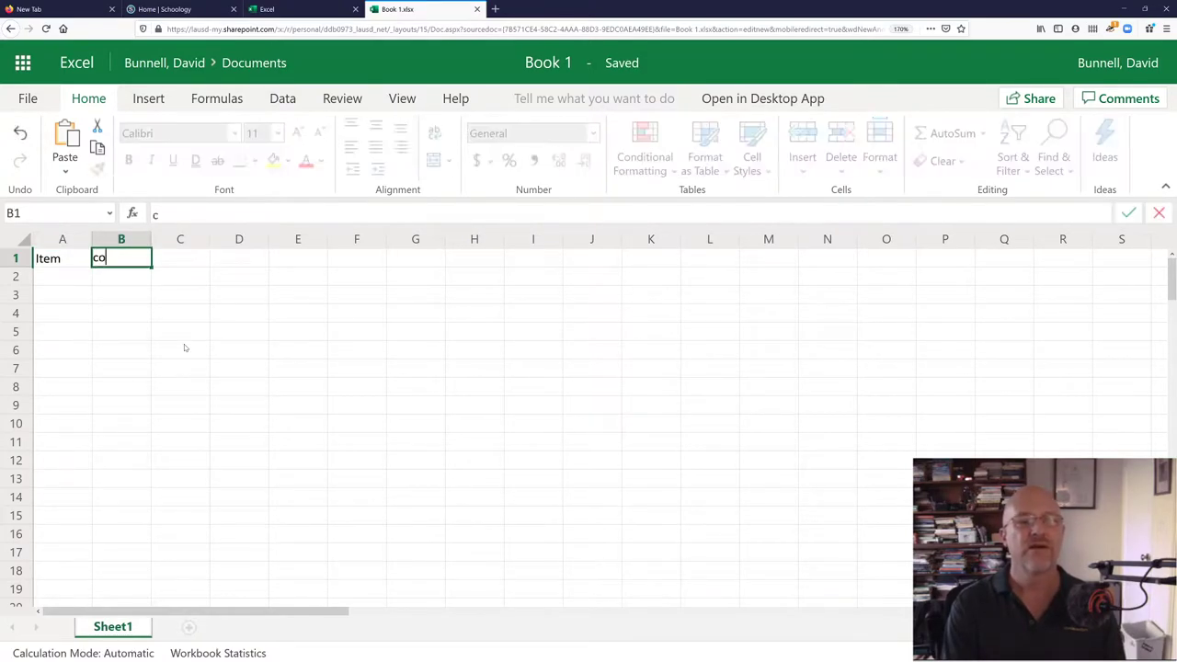
key(BackSpace)
key(BackSpace)
key(BackSpace)
text(Cost)
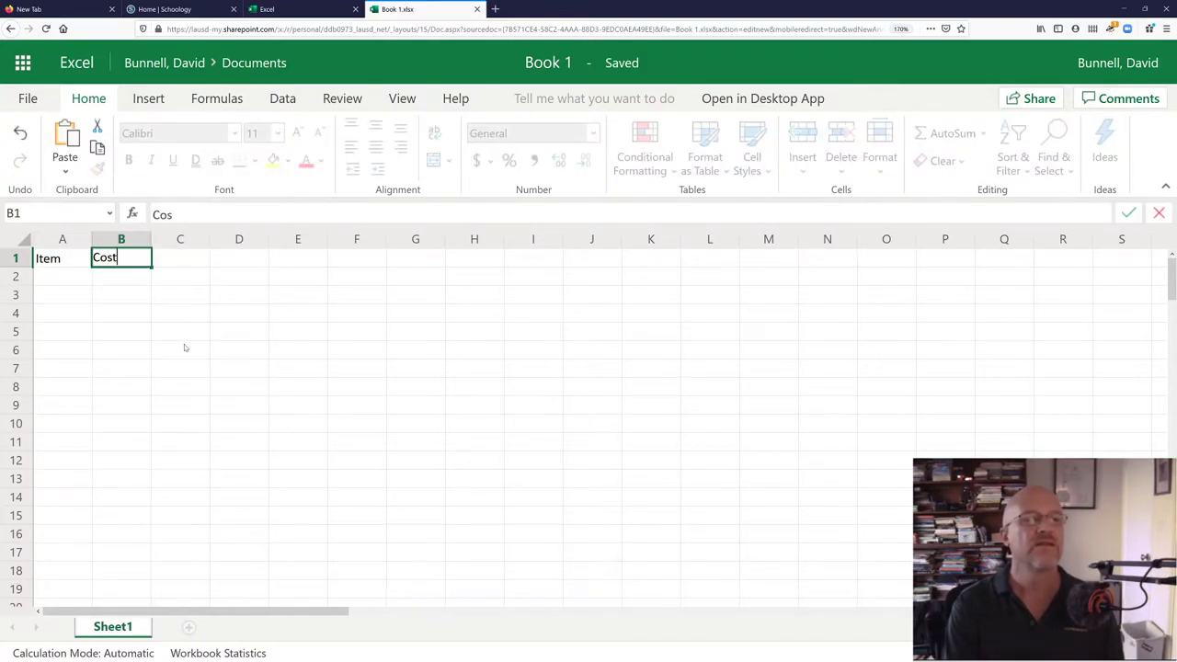
key(Tab)
text(N)
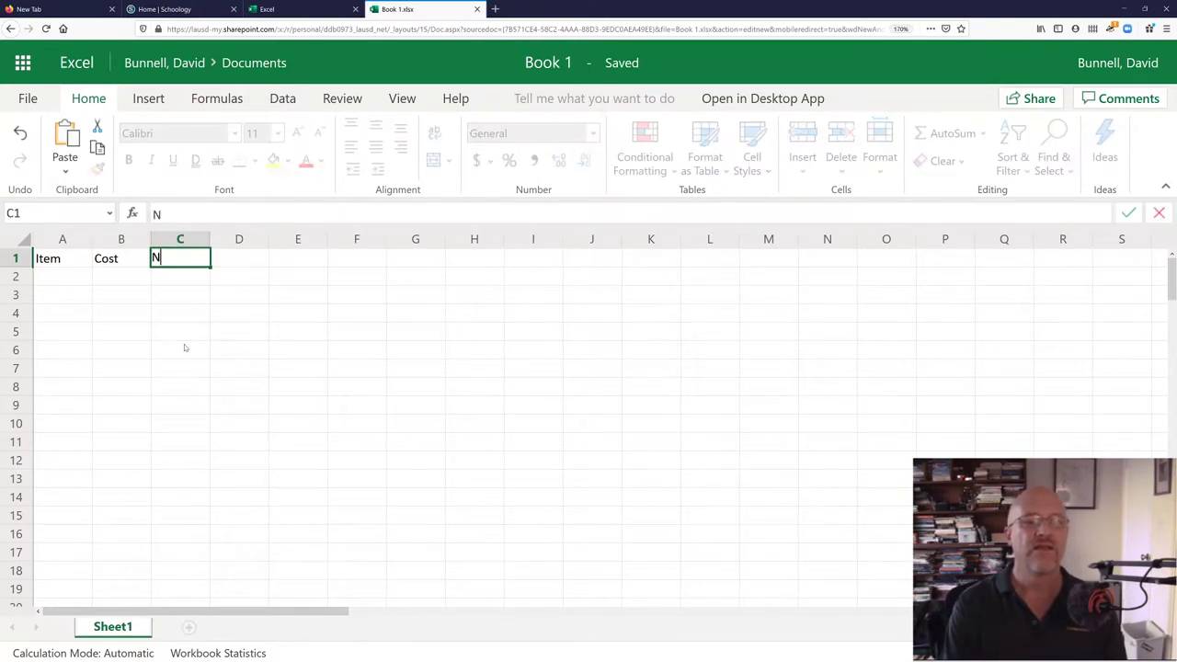
text(umber)
key(Tab)
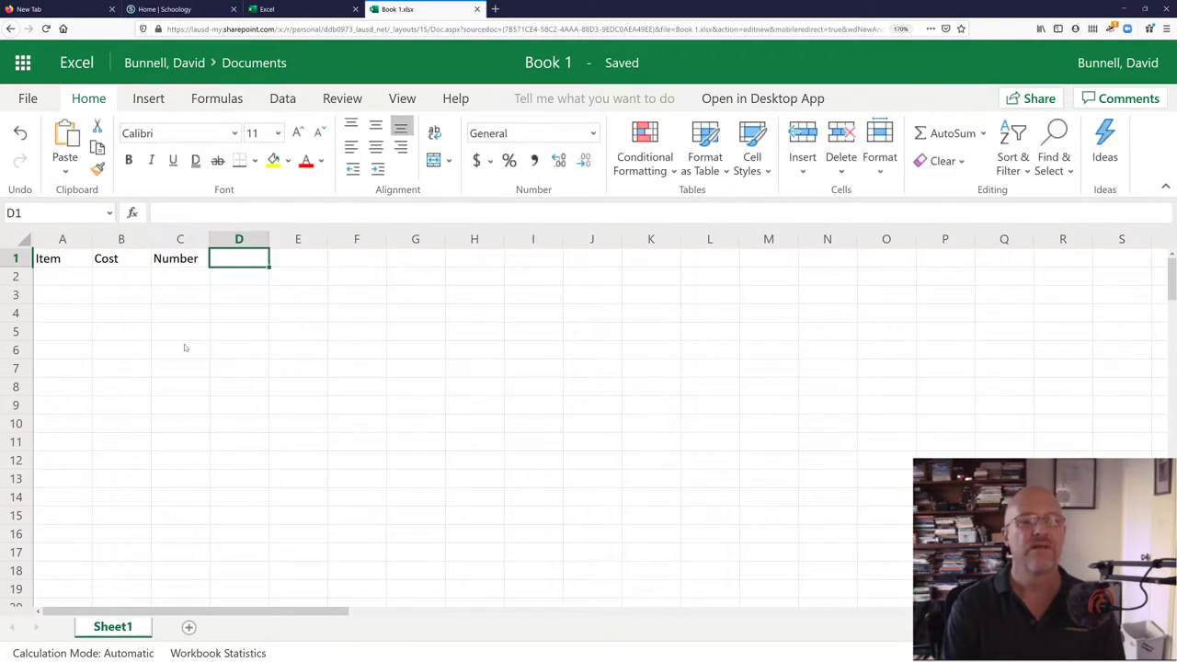
text(Total)
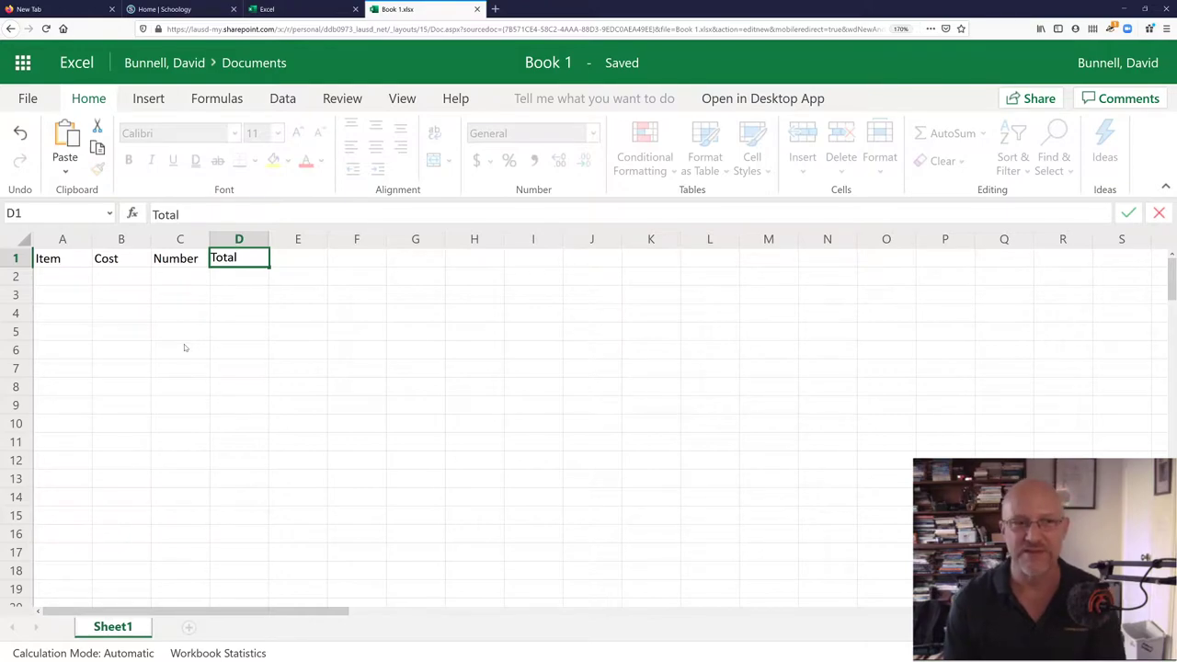
key(Return)
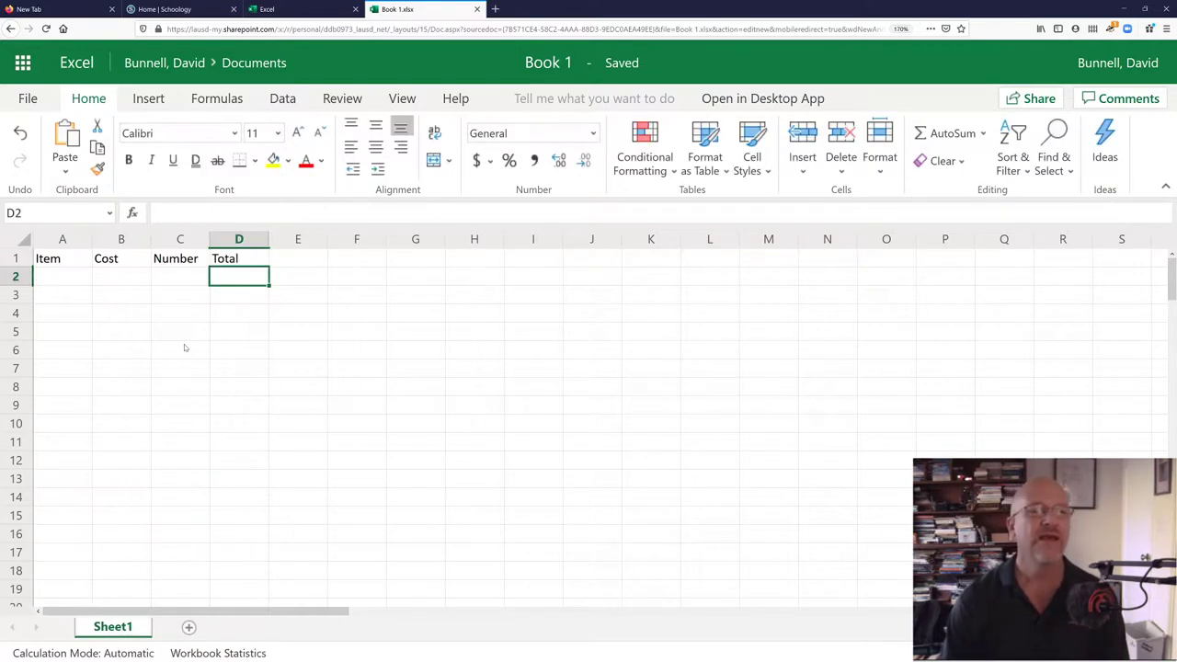
- Enter Wrench in row 2 with Cost 5.25 and Number 3
key(Left)
key(Left)
key(Left)
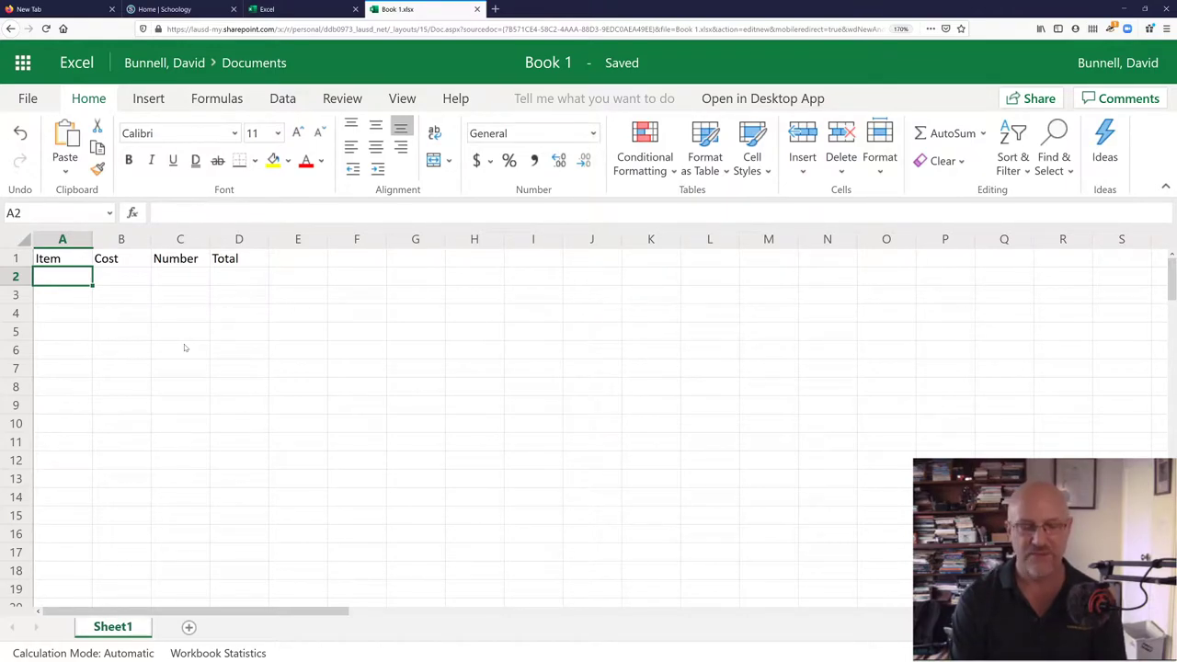
text(Wrench)
key(Tab)
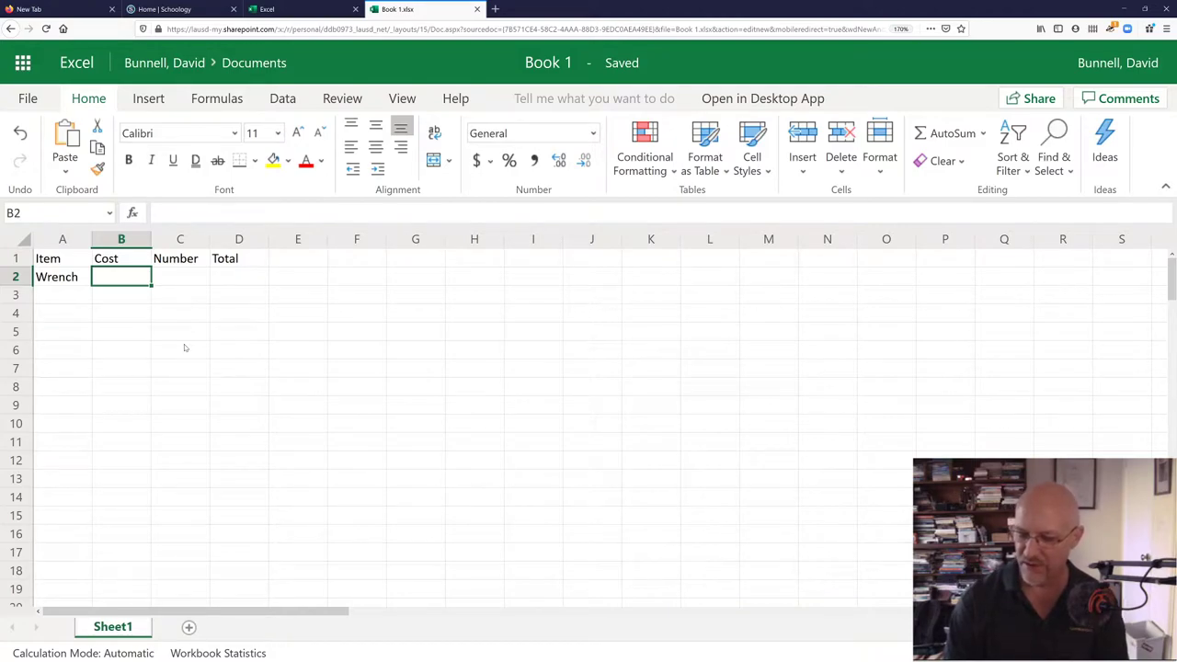
text(5.25)
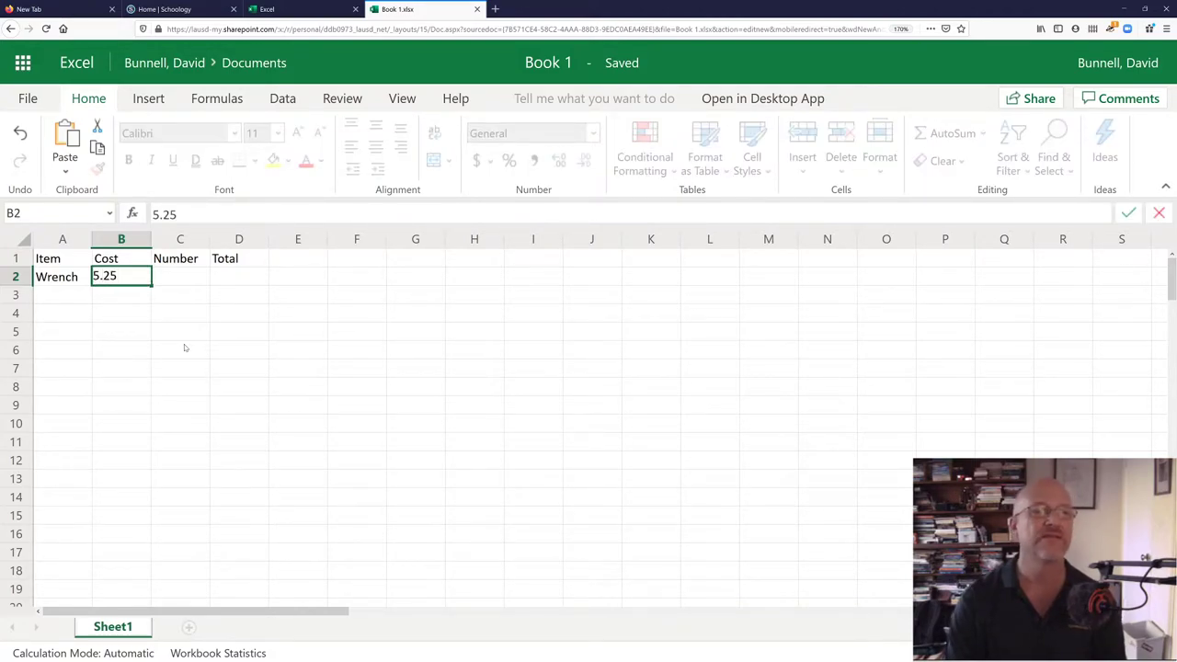
key(Tab)
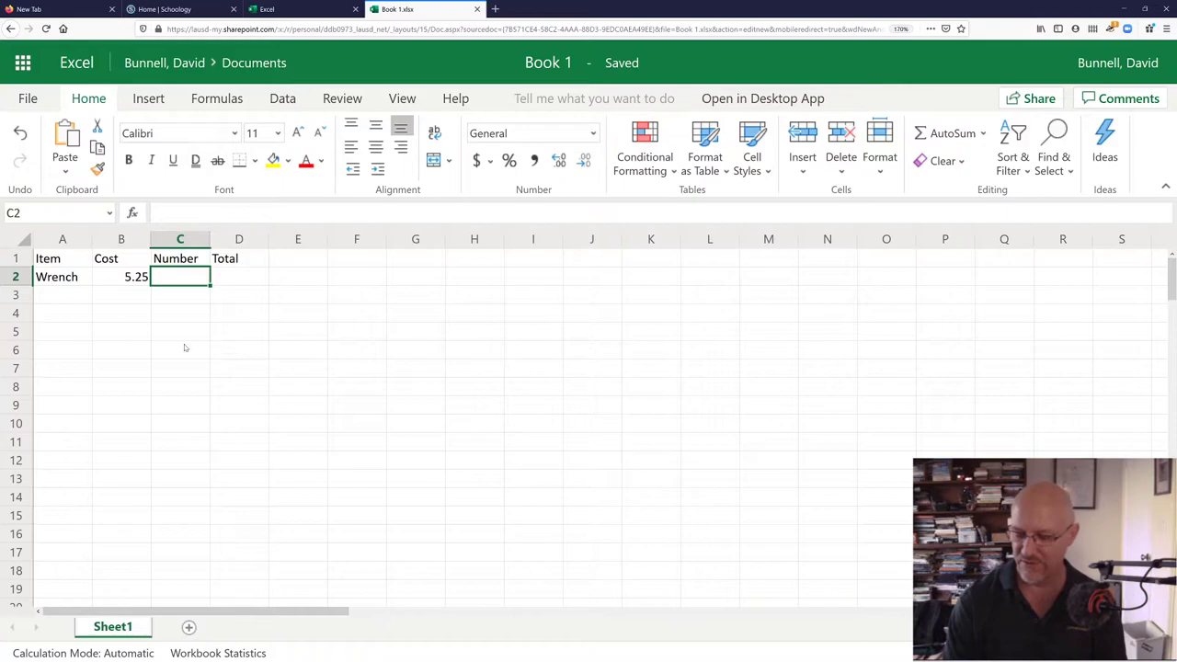
text(3)
key(Tab)
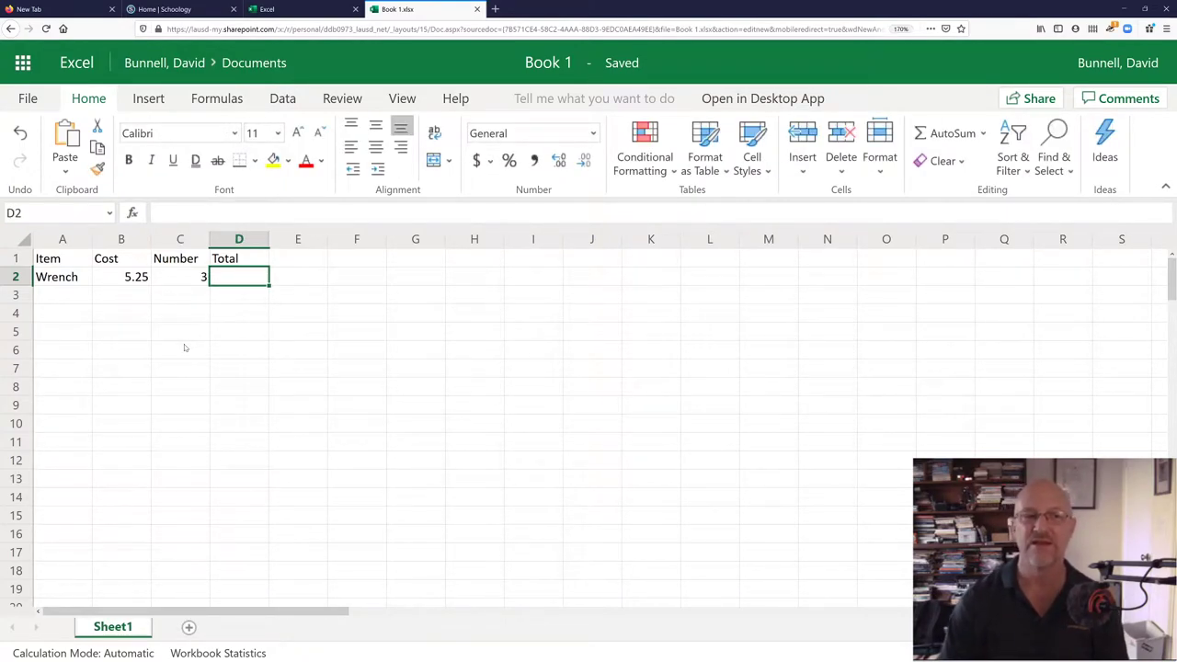
- Enter Hammer in row 3 with Cost 45.25 and Number 15
key(shift+Tab)
key(shift+Tab)
key(shift+Tab)
key(Up)
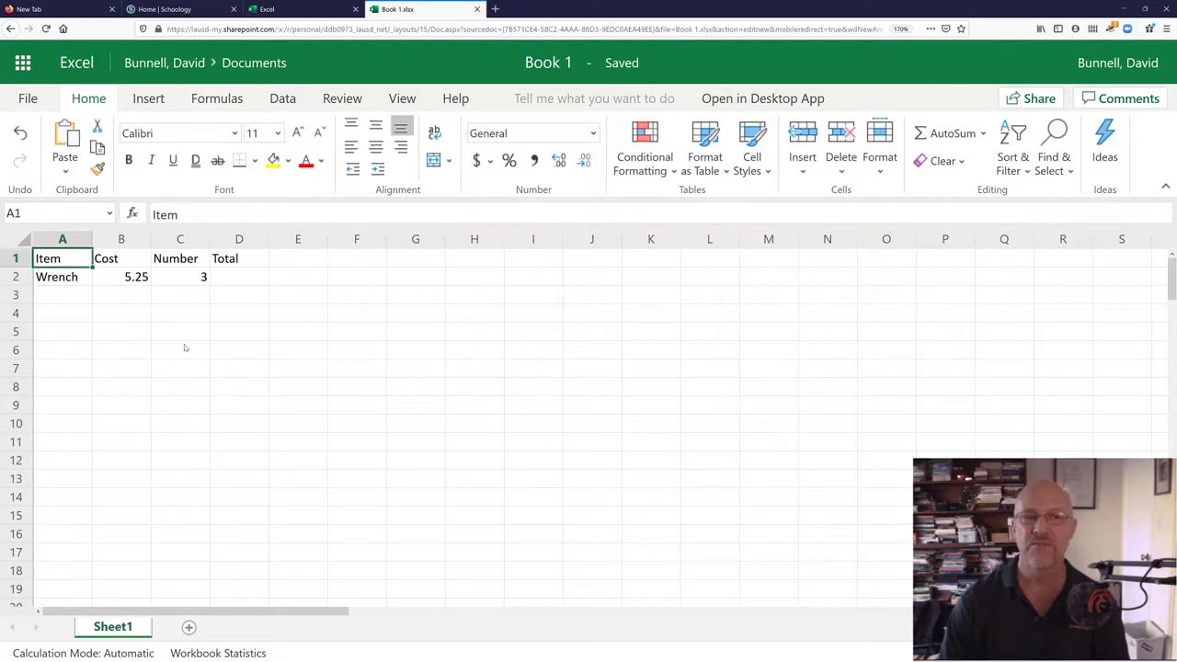
key(Right)
key(Right)
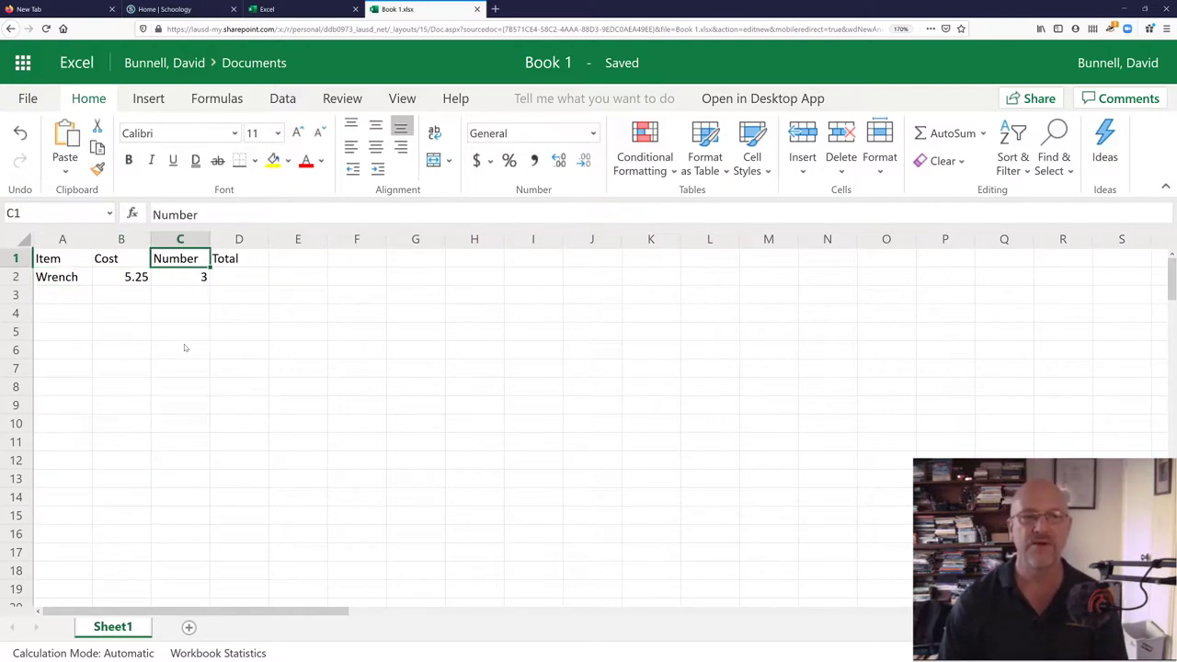
key(Right)
key(Right)
key(Left)
key(Left)
key(Home)
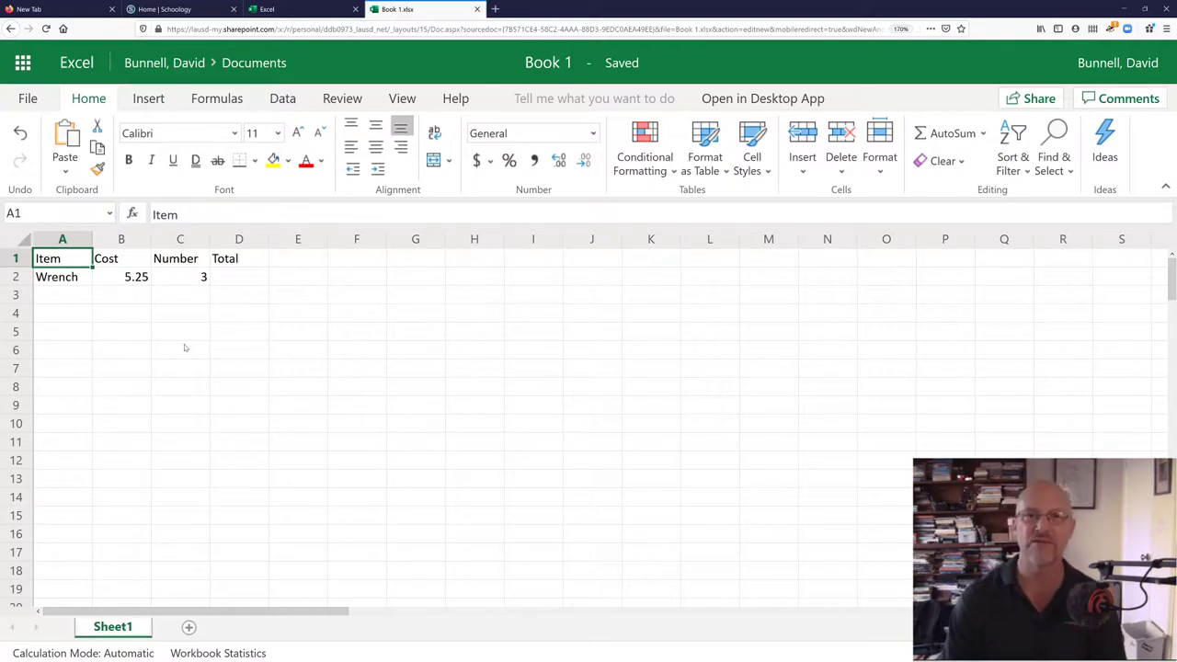
key(Down)
key(Down)
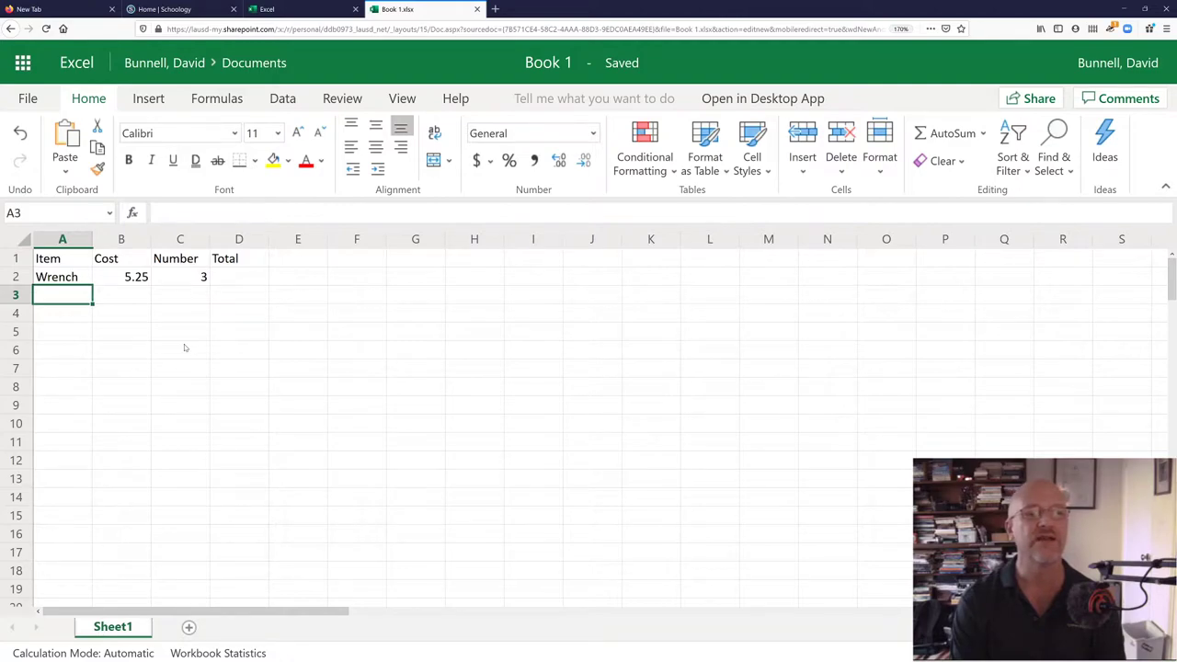
text(Hammer)
key(Tab)
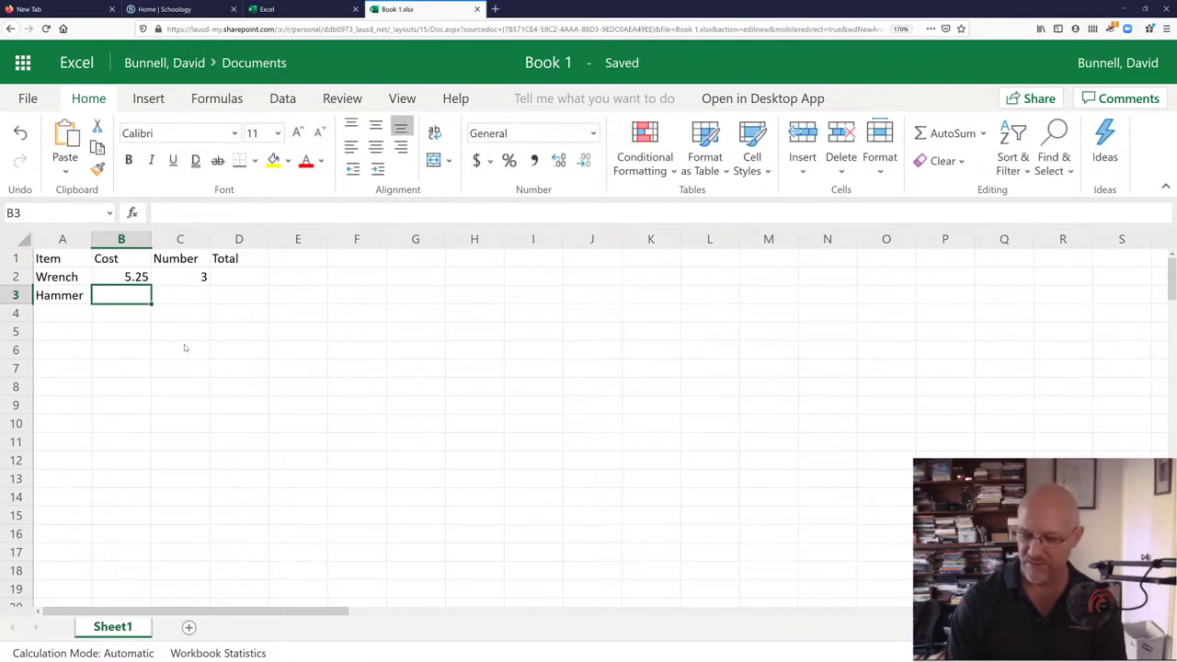
text(45.25)
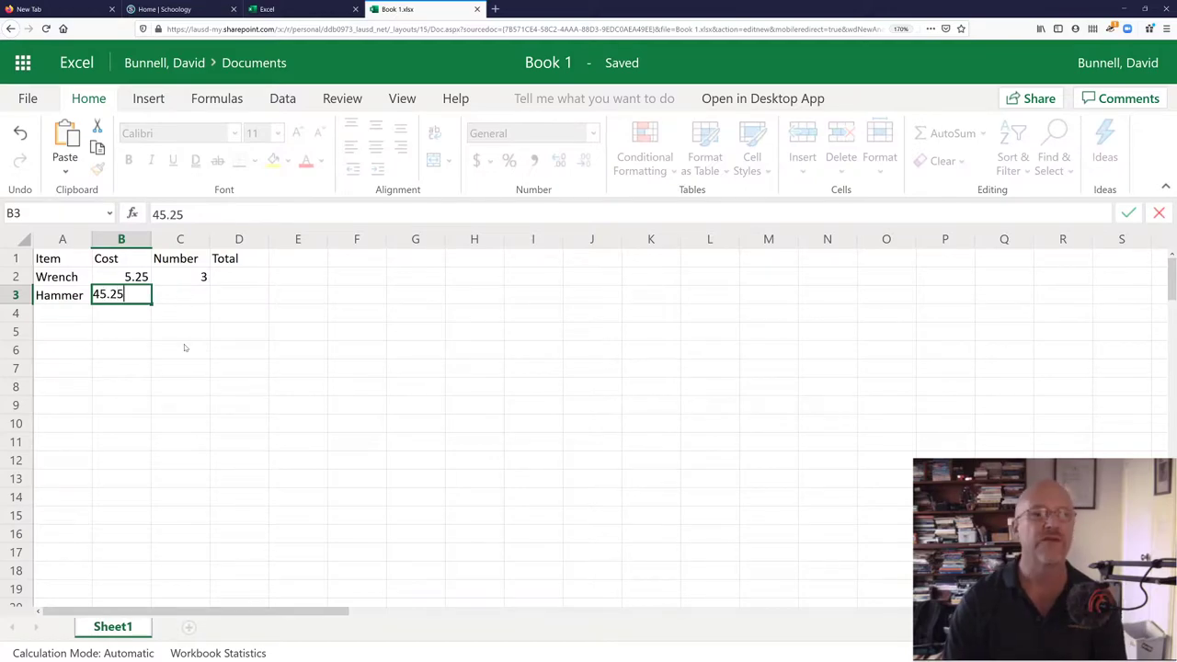
key(Tab)
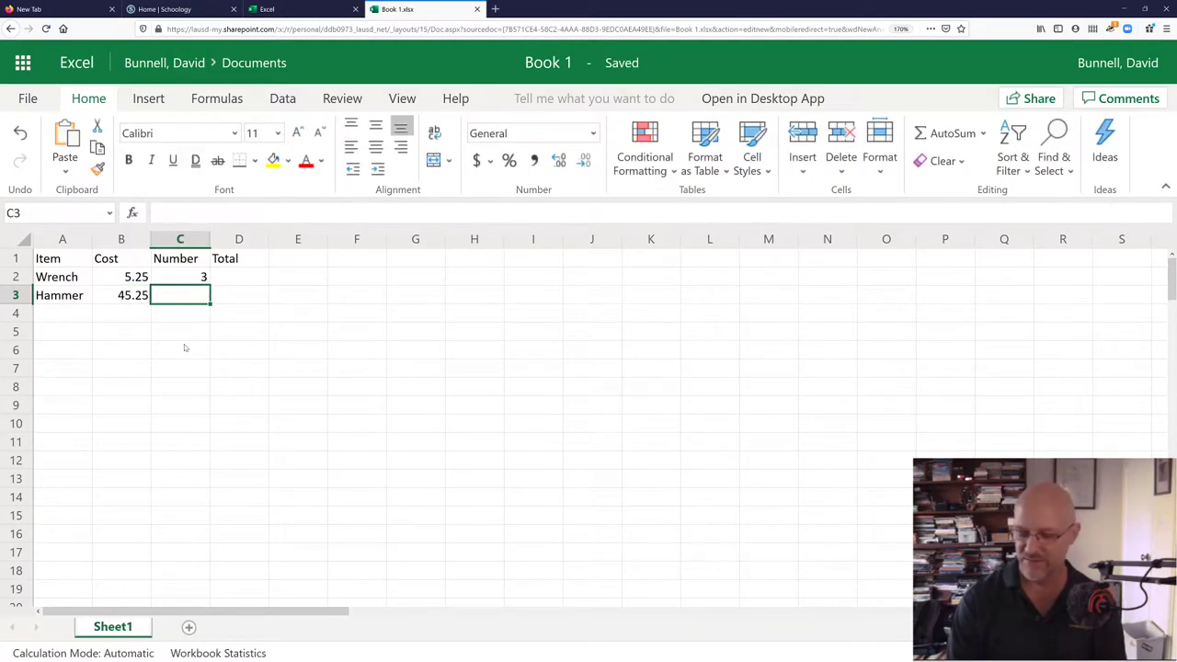
text(15)
key(Tab)
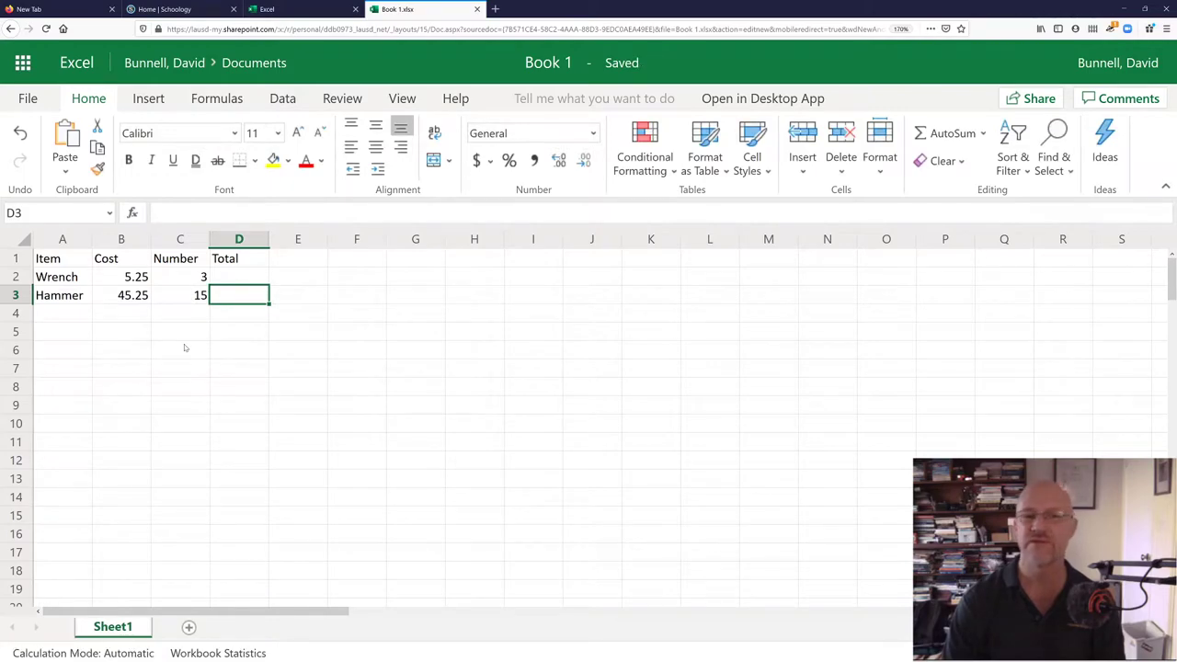
- Select both cost cells B2:B3
key(Left)
key(Left)
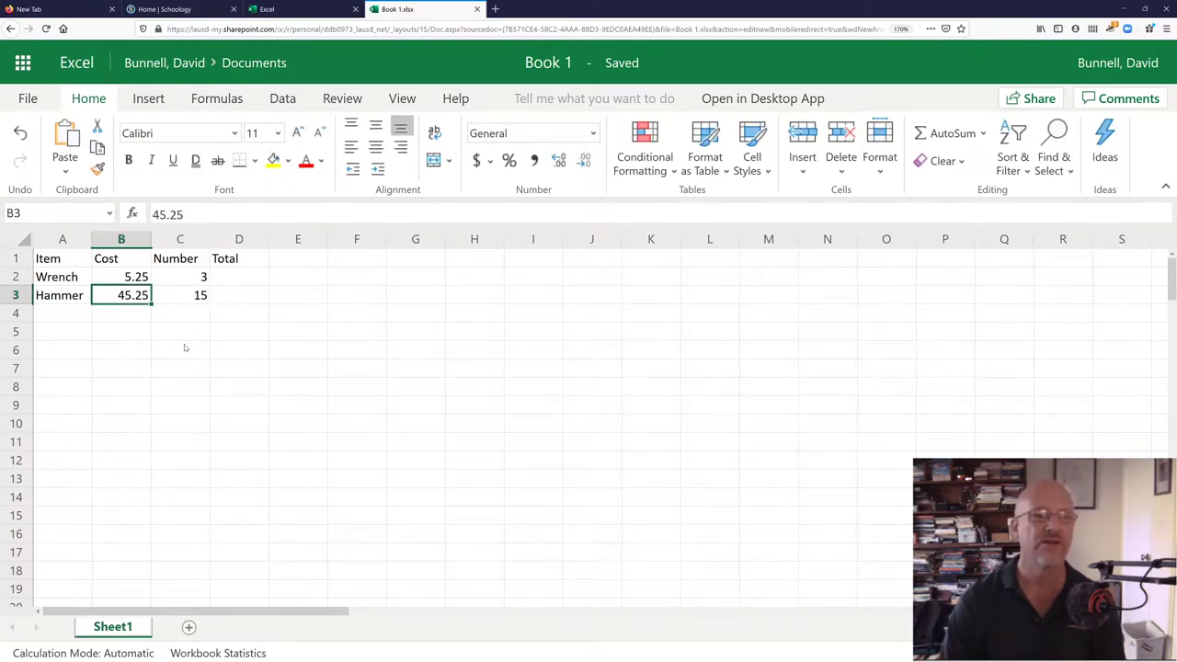
key(Up)
key(shift+Down)
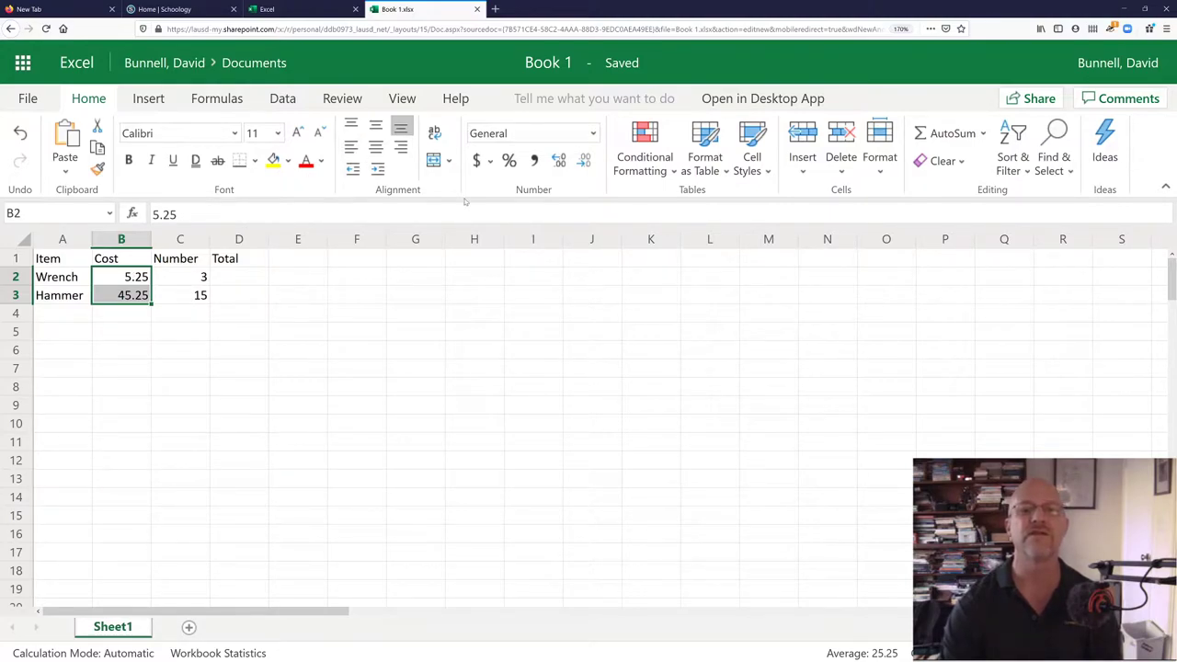
- Apply $ English (United States) accounting format to the costs in B2:B3
click(482, 163)
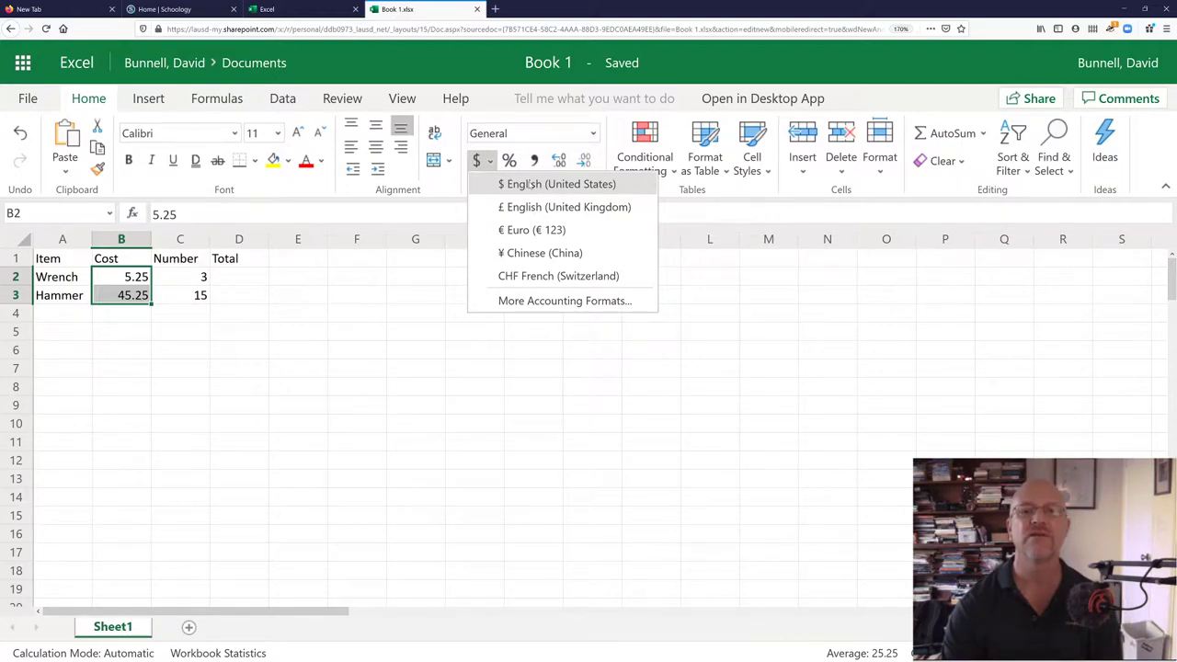
click(531, 185)
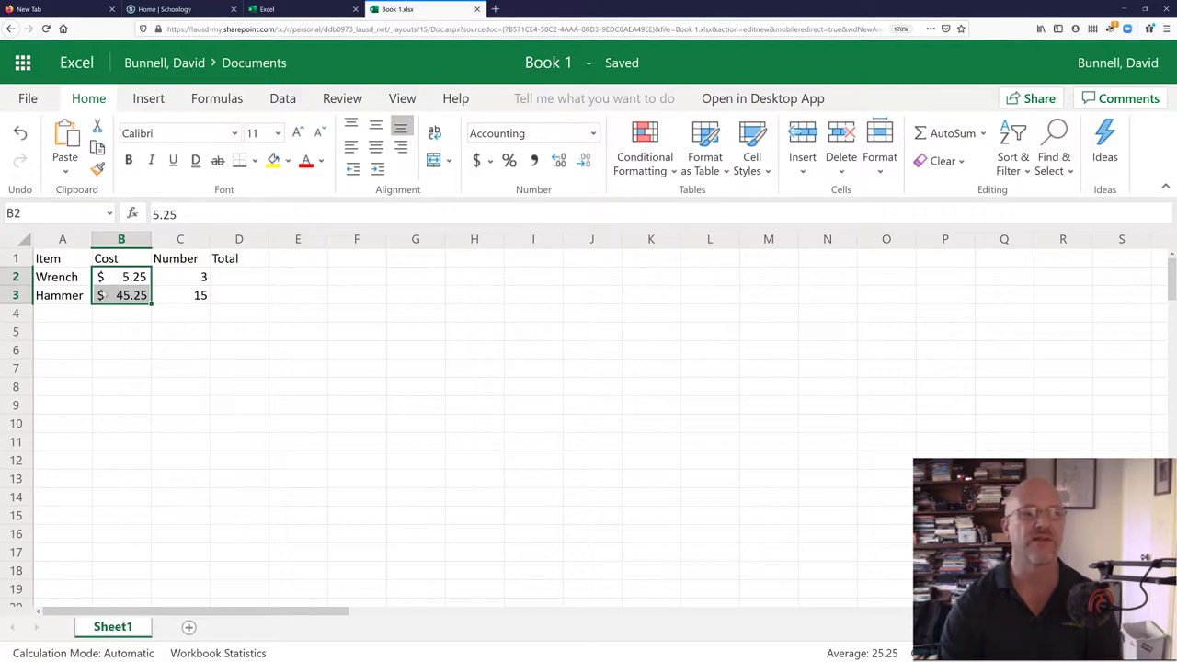
- Enter 3*5.25 without an equals sign in the Wrench Total cell D2
click(60, 280)
click(139, 276)
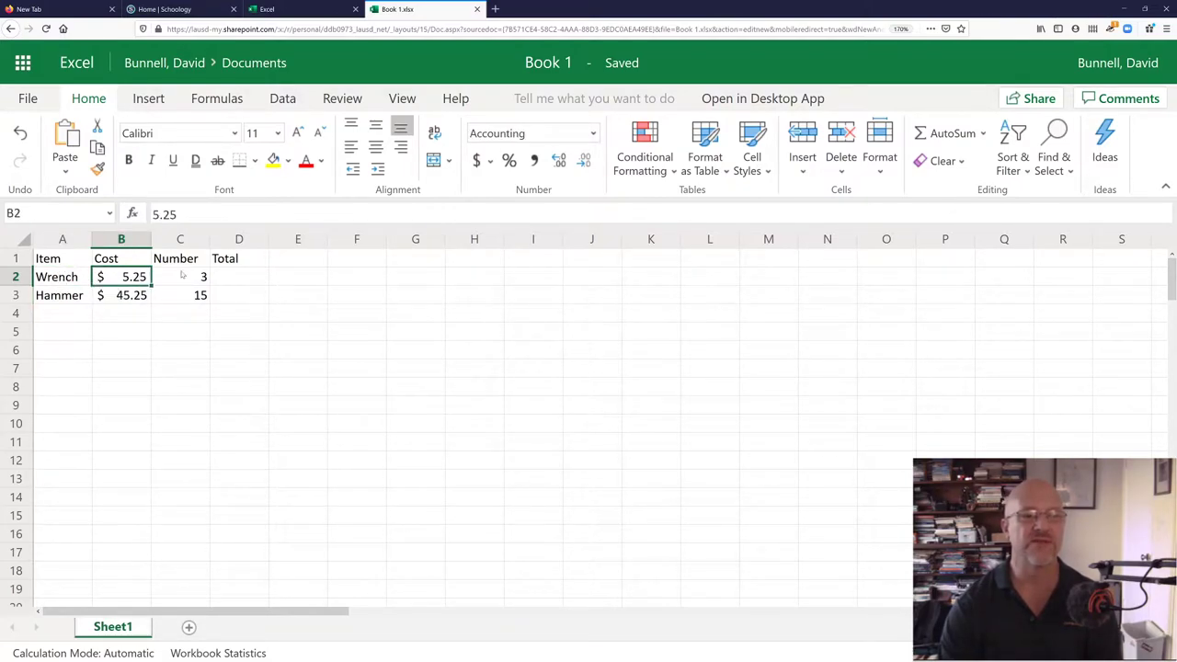
click(186, 275)
click(236, 277)
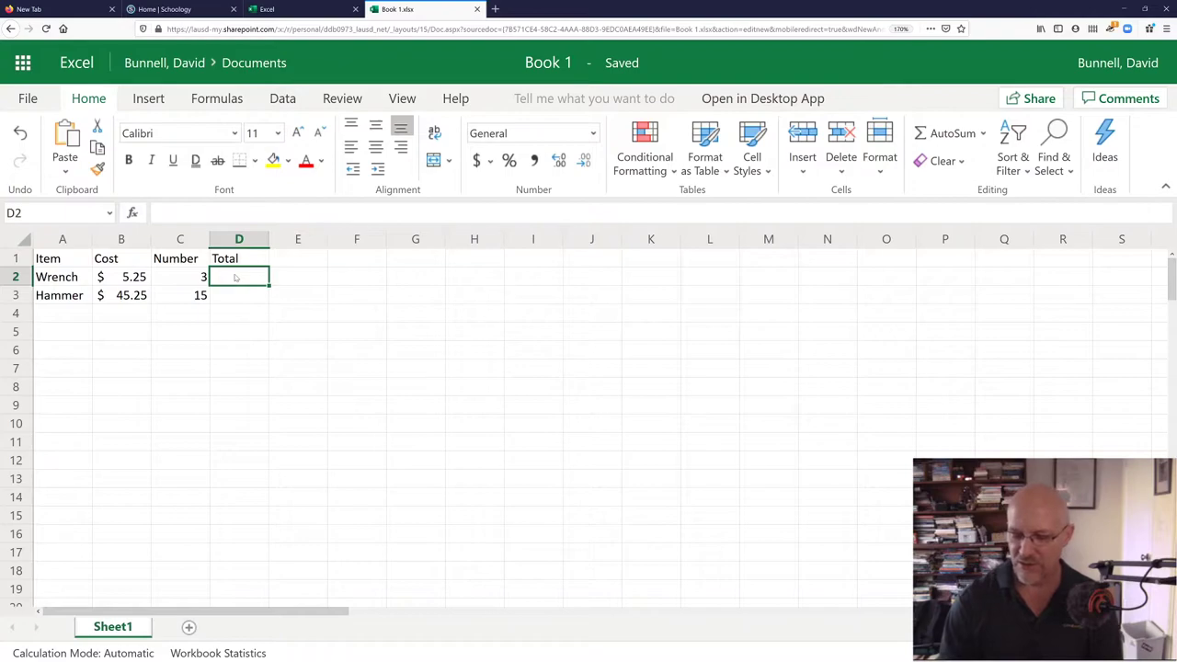
text(3*5.25)
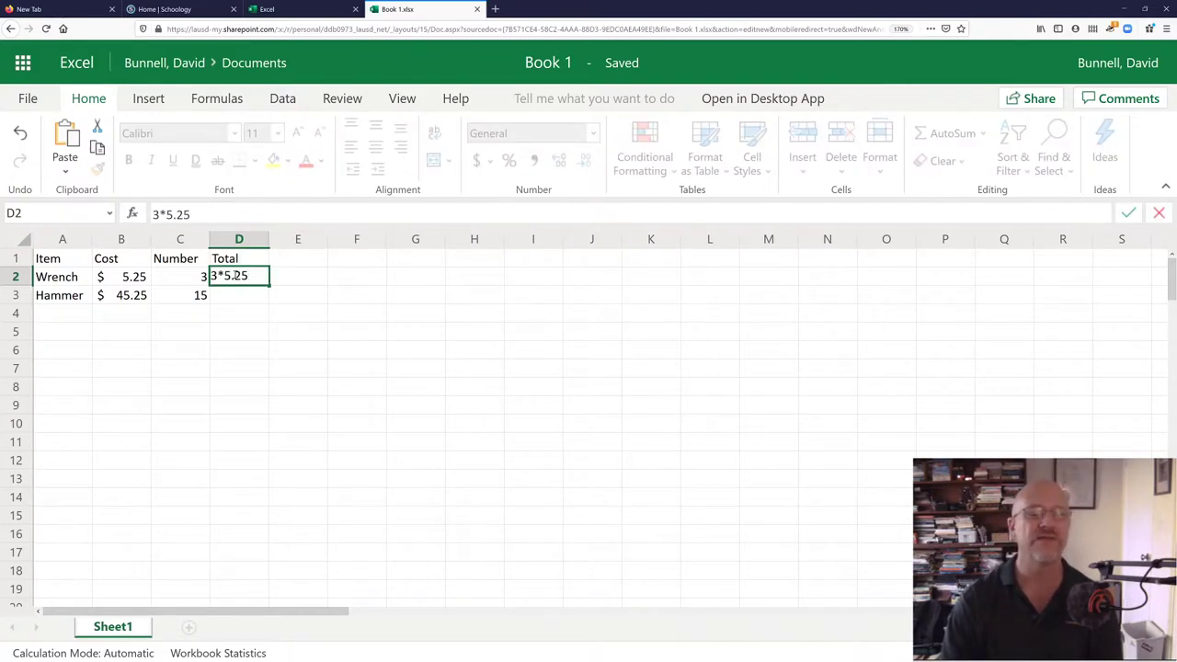
key(Return)
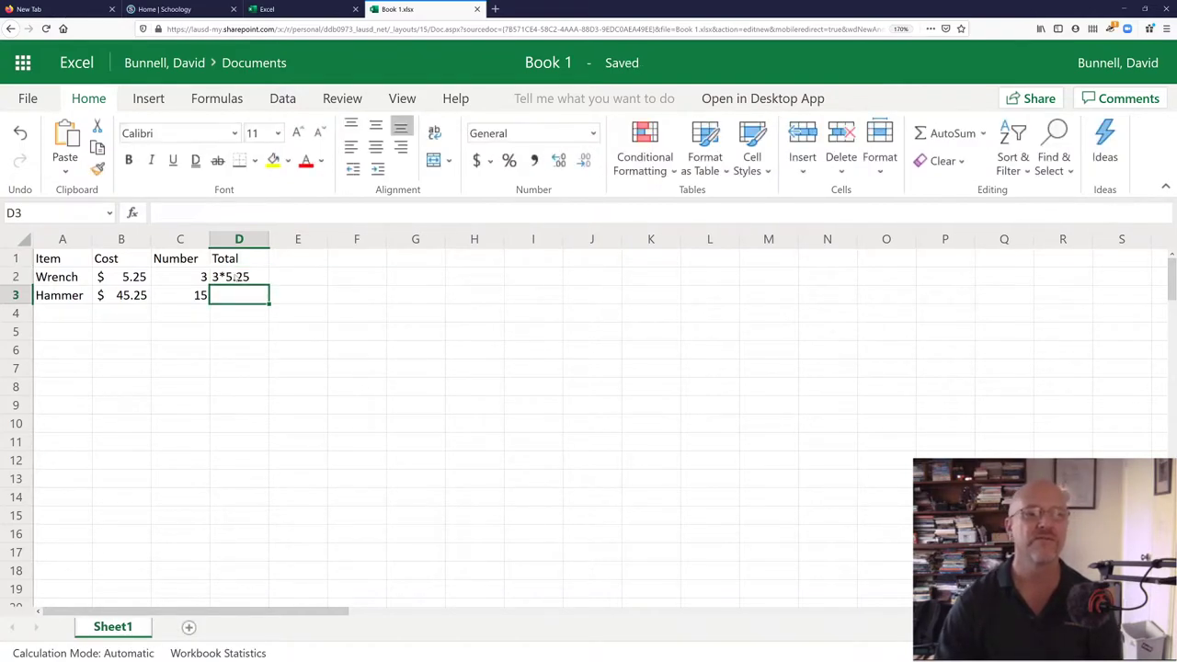
- Re-enter D2 as the formula =3*5.25, showing 15.75
click(236, 276)
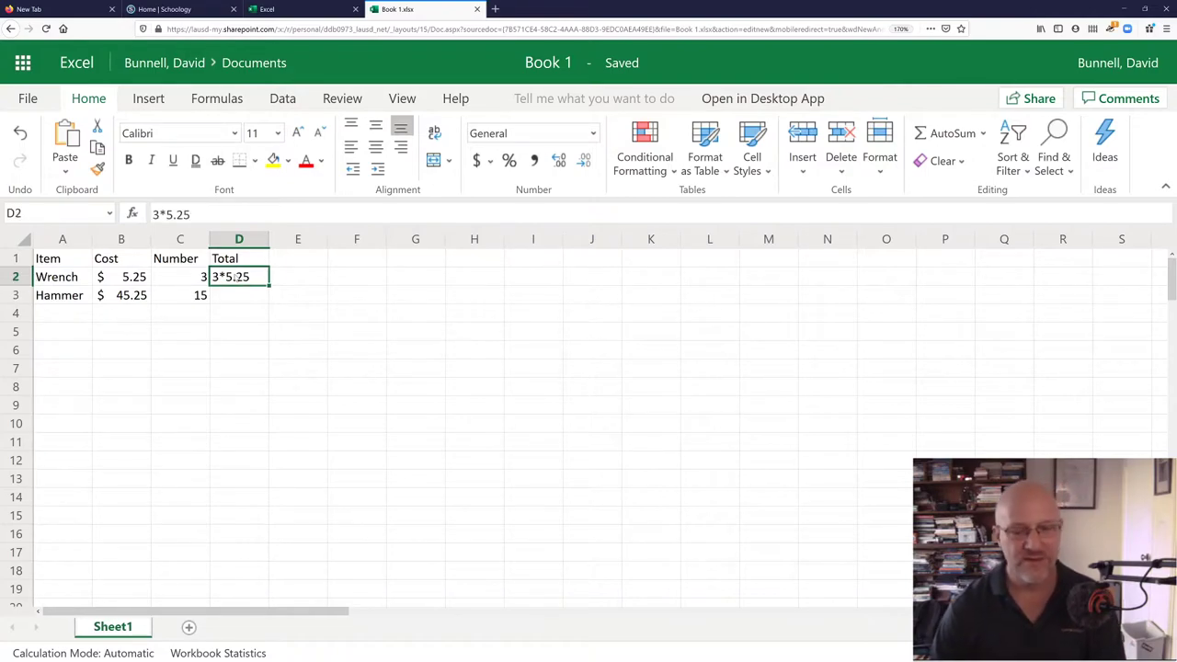
text(=)
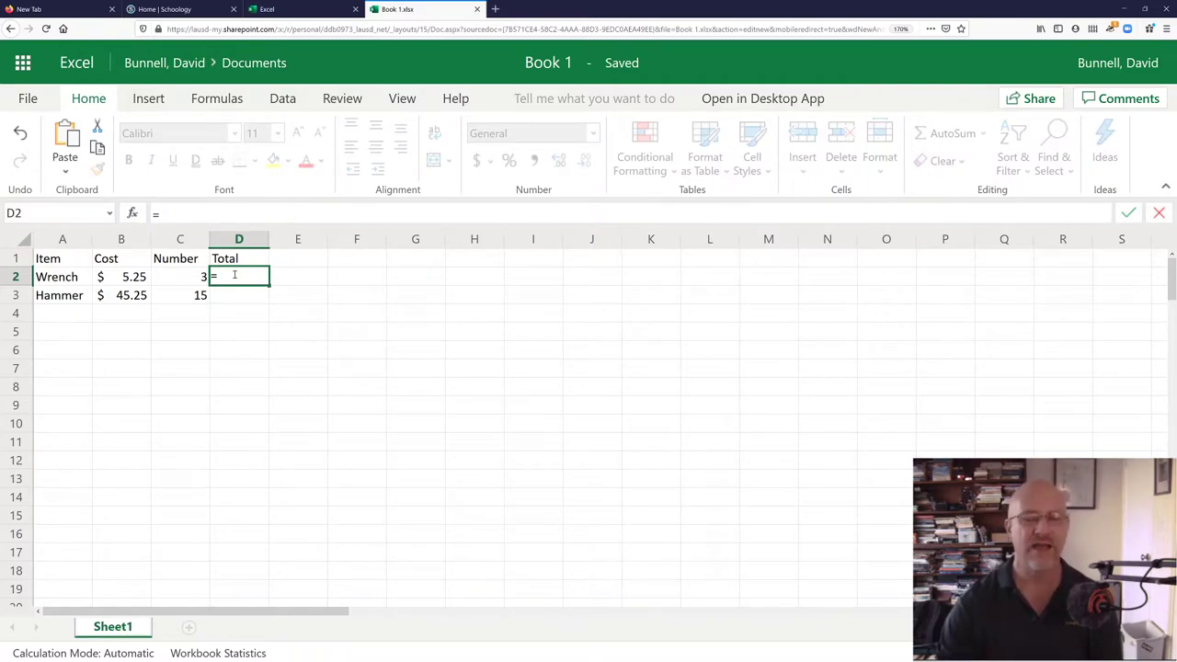
text(3)
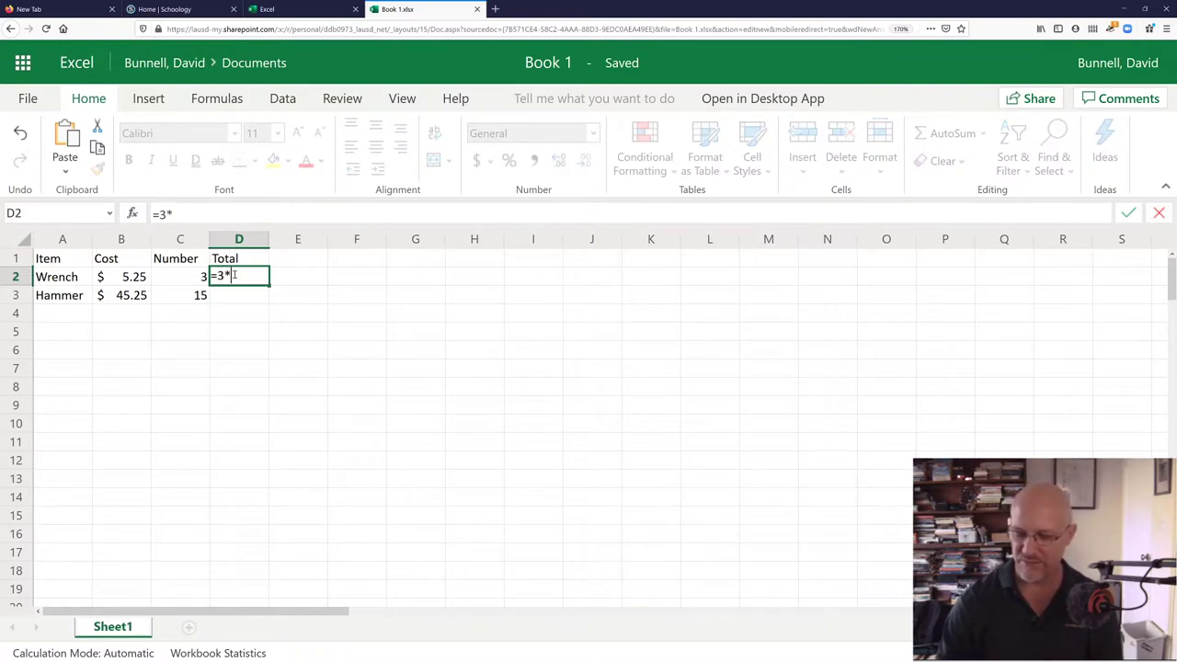
text(*5.285)
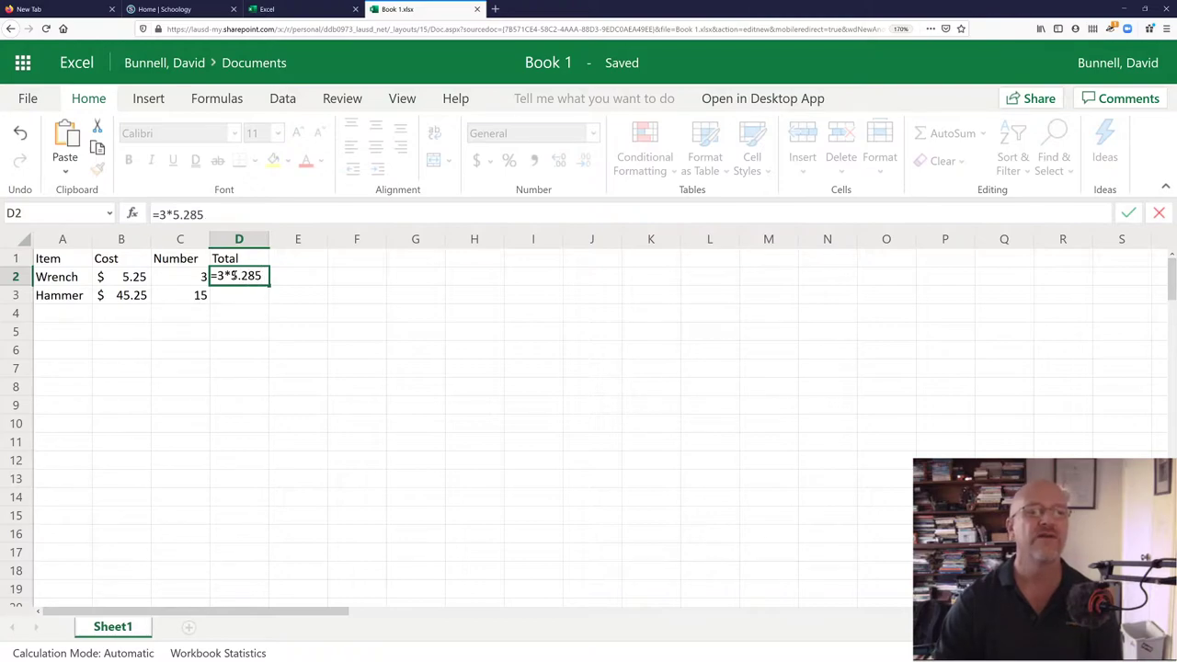
key(BackSpace)
key(BackSpace)
text(5)
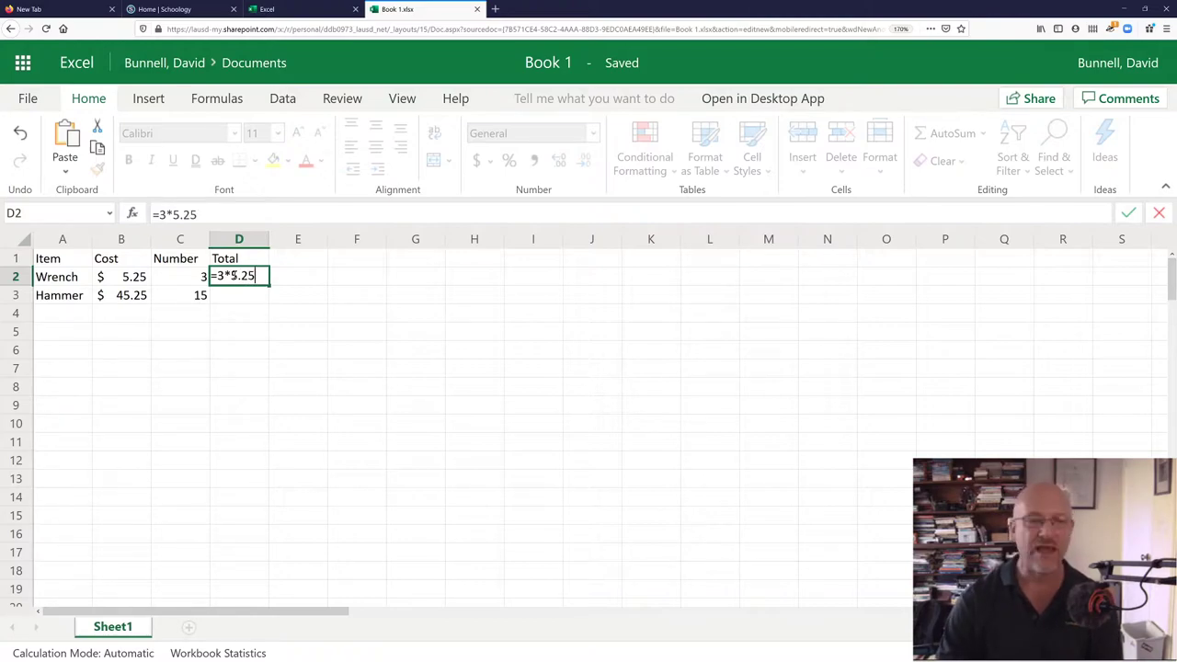
key(Return)
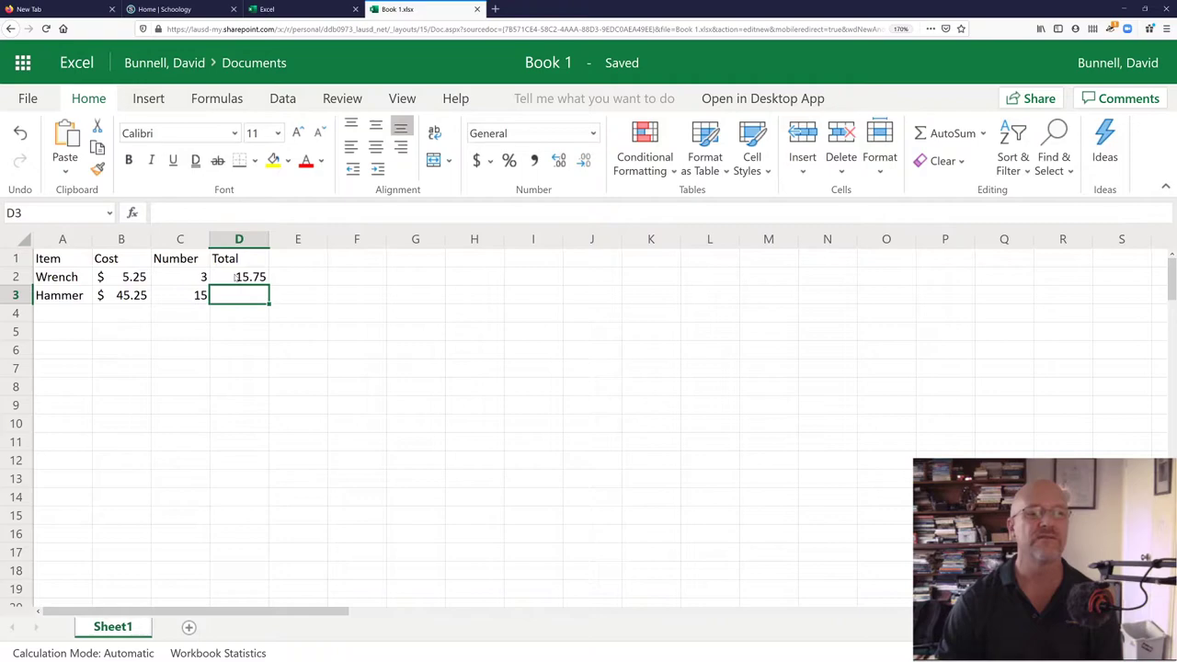
- Change the Wrench Number to 4 and back to 3, showing D2 doesn't update
key(Up)
key(Left)
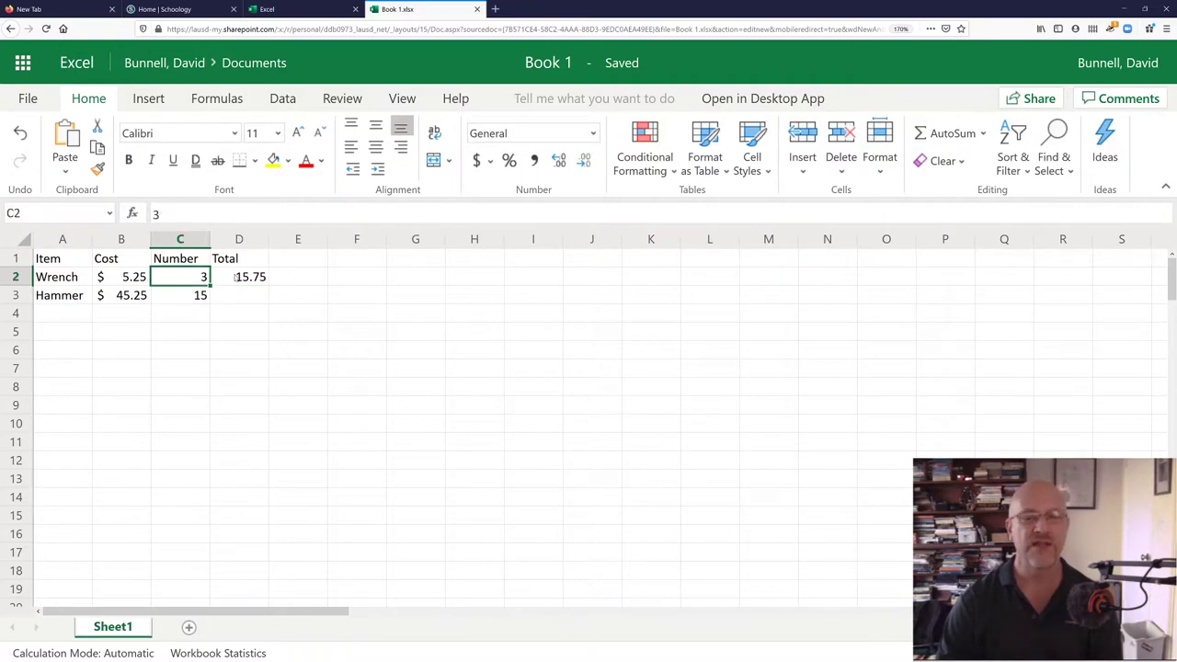
text(4)
key(Return)
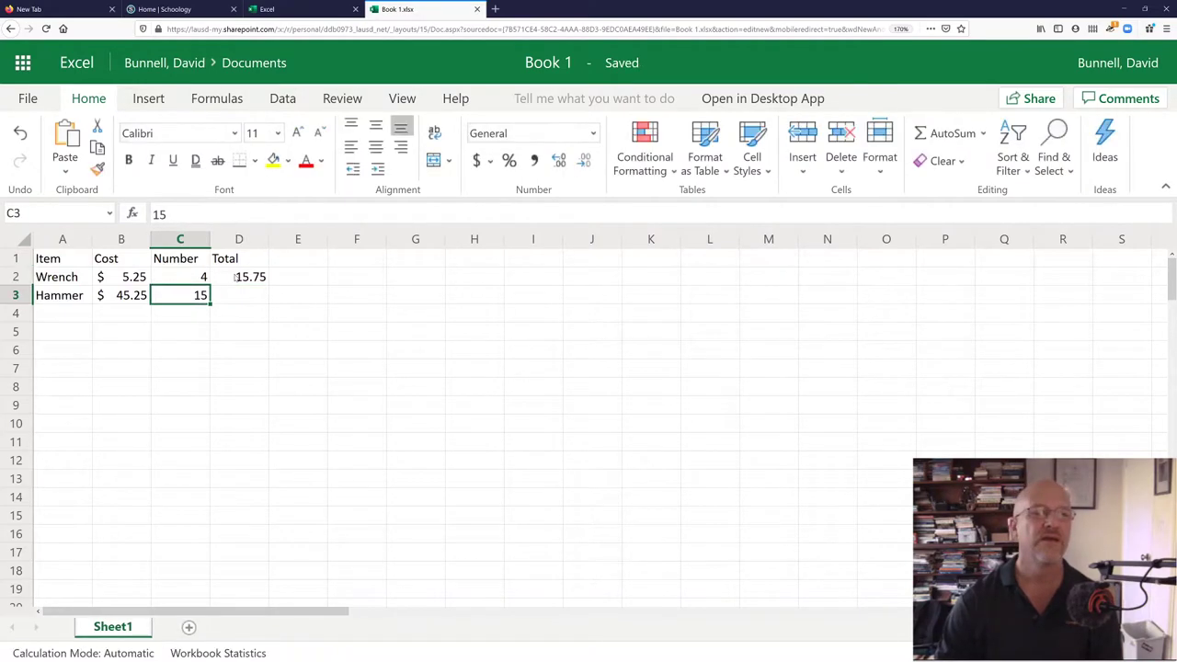
key(Up)
text(3)
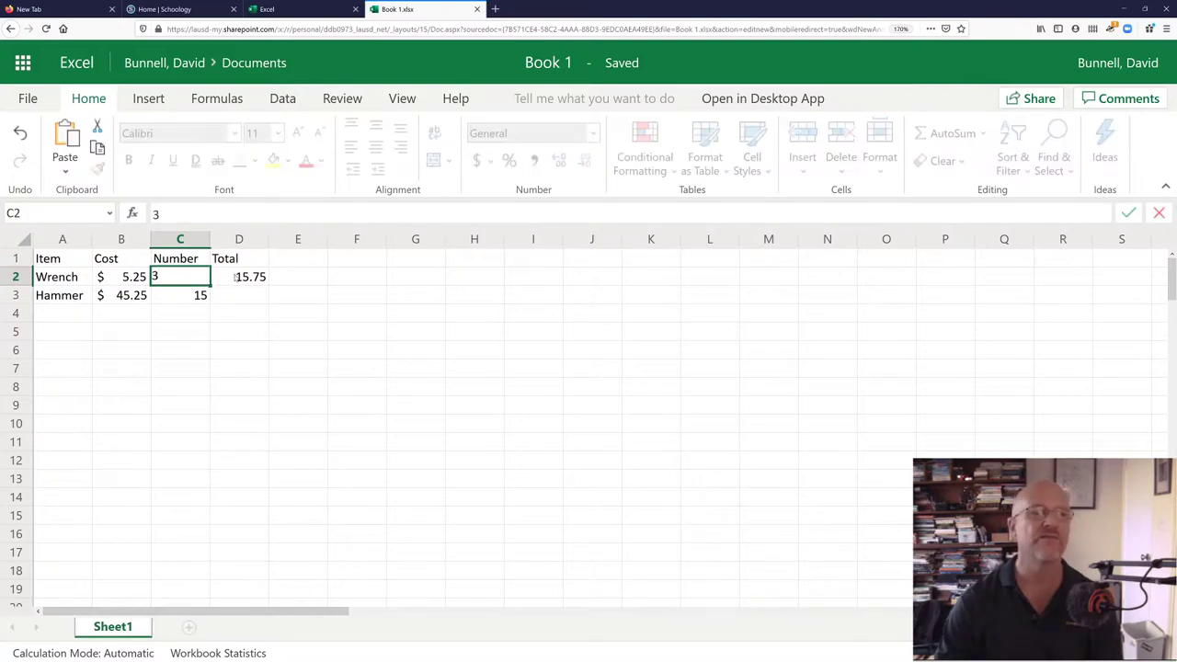
click(235, 277)
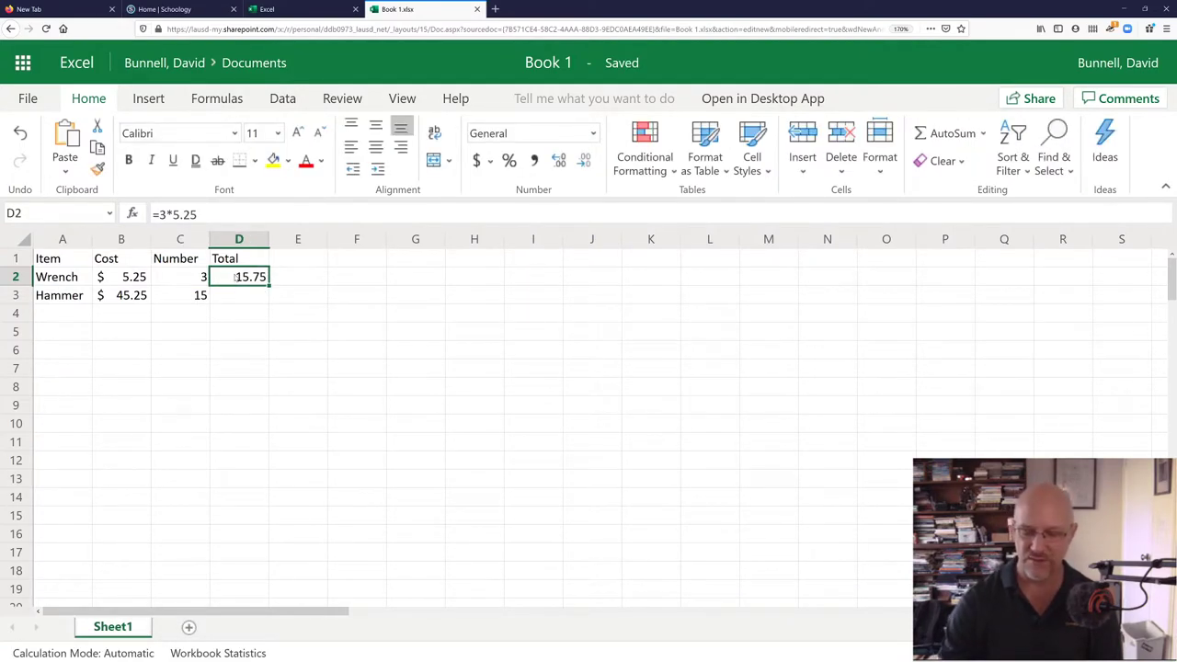
- Enter =B2*C2 in D2 by clicking the Wrench cost and number cells
text(=)
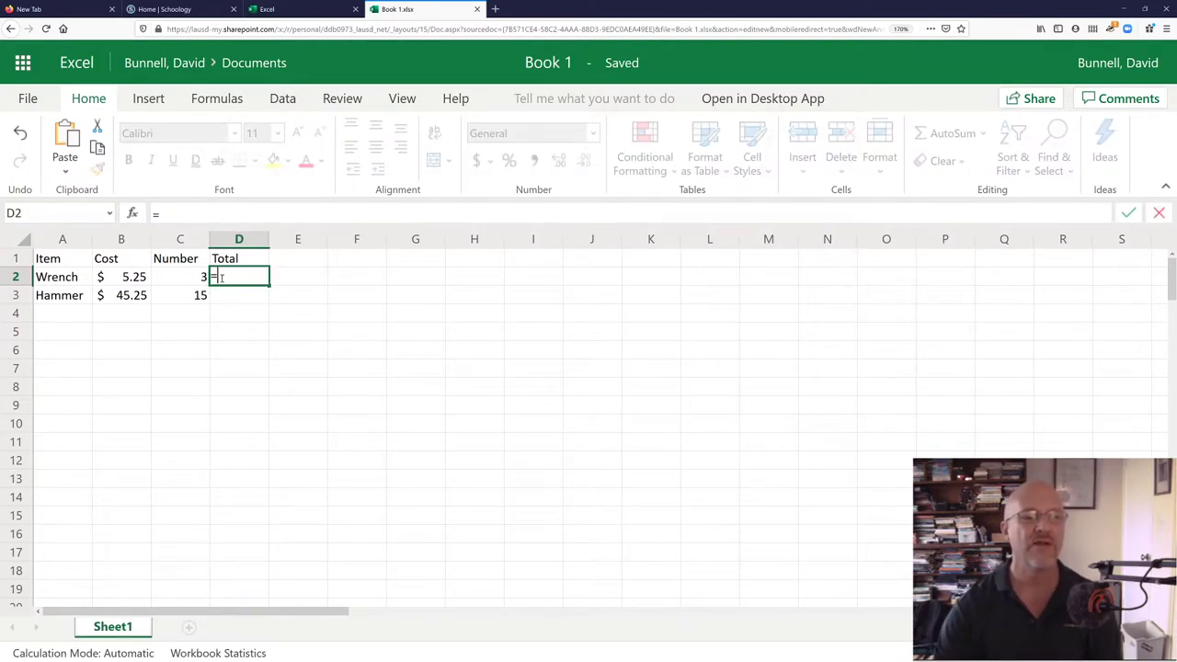
click(119, 281)
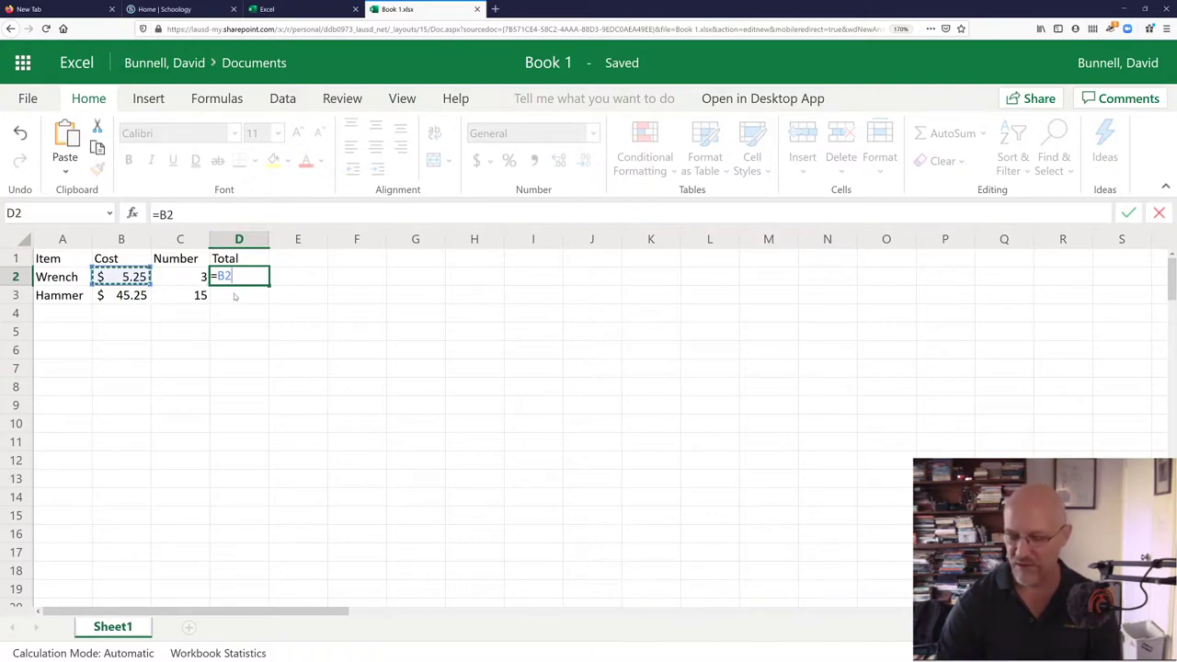
text(*)
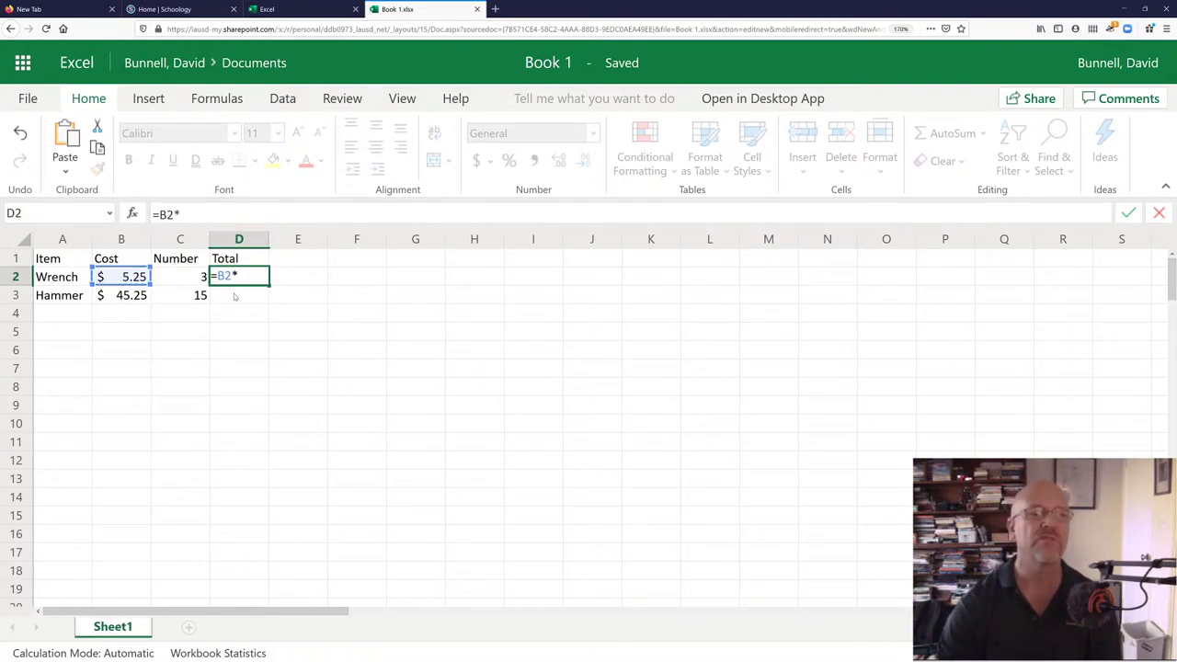
click(191, 280)
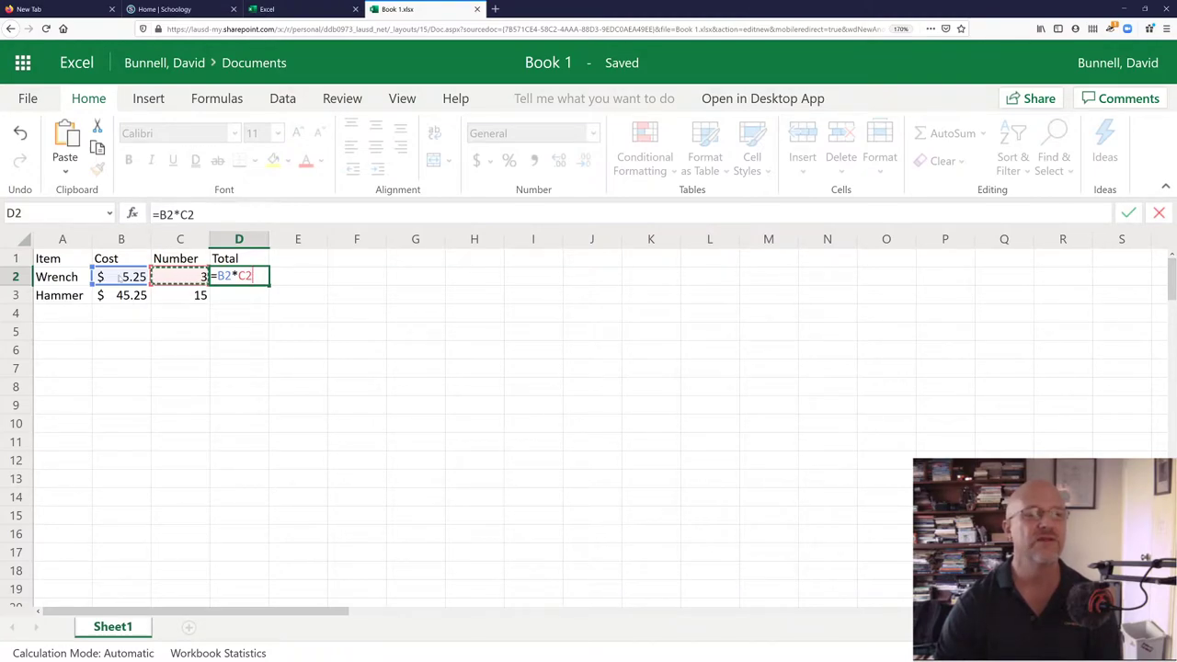
key(Return)
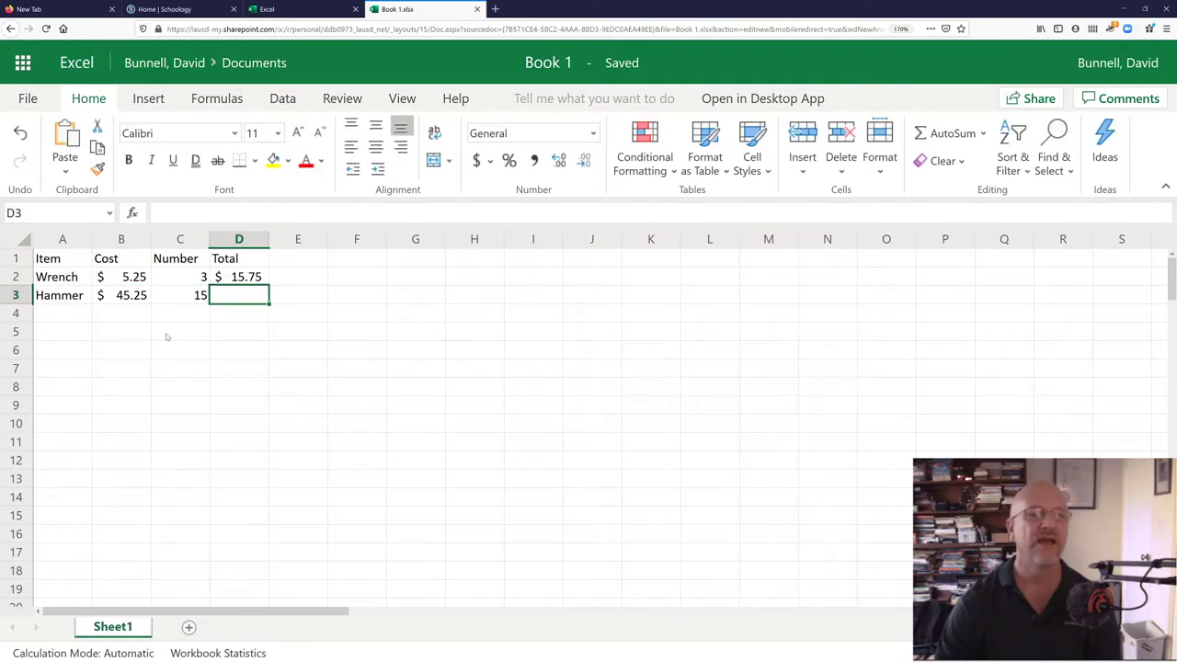
- Change the Wrench Number to 5 so D2 recalculates to $ 26.25
key(Up)
key(Left)
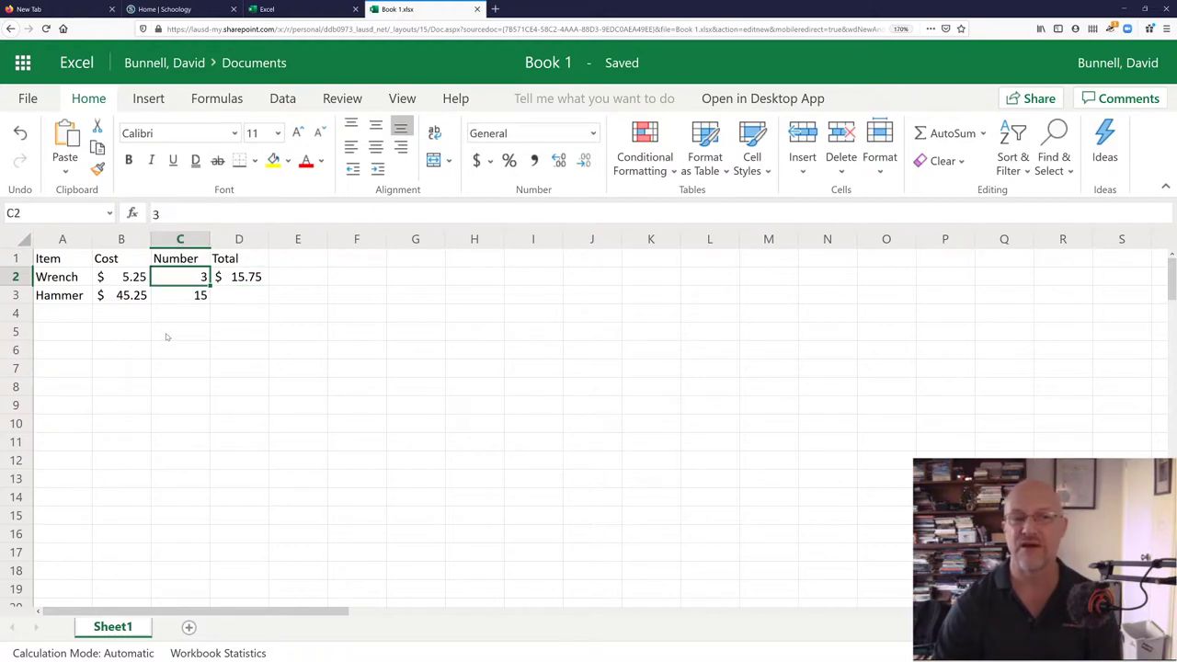
key(Right)
key(Left)
key(Left)
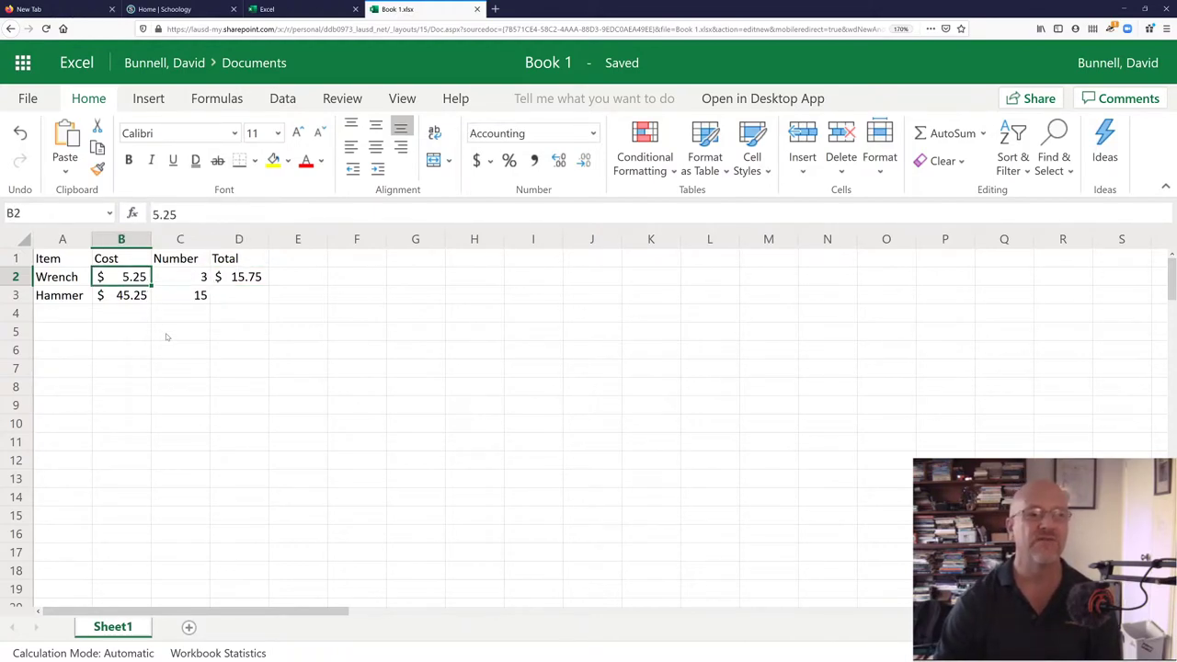
key(Right)
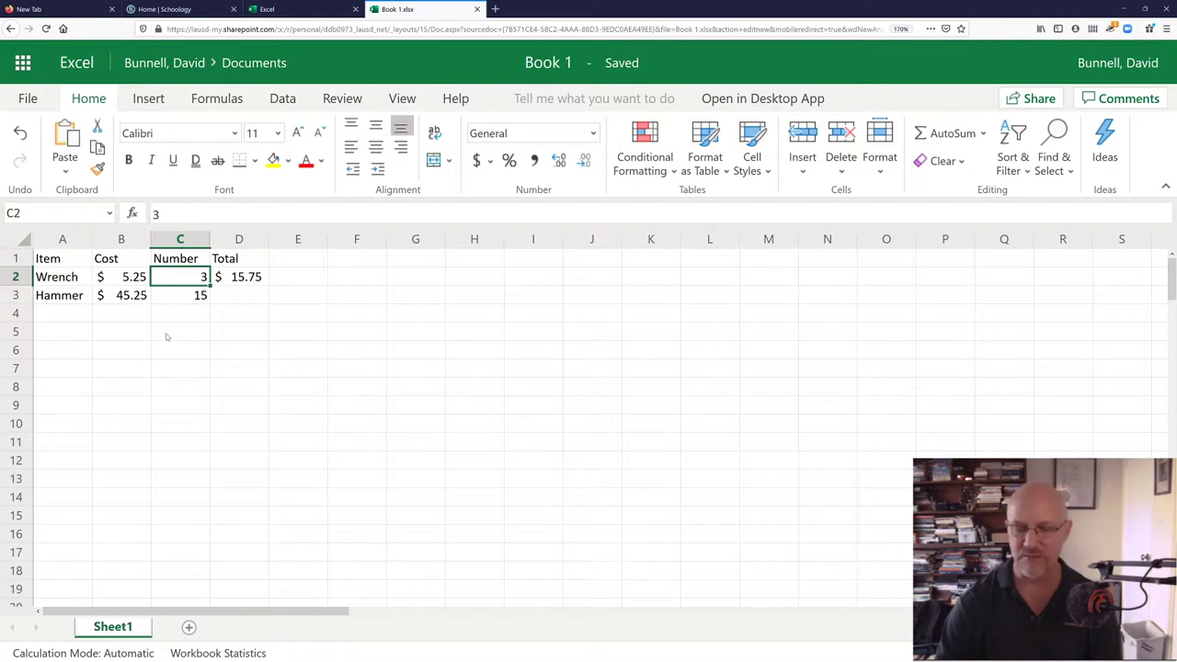
text(5)
key(Return)
key(Up)
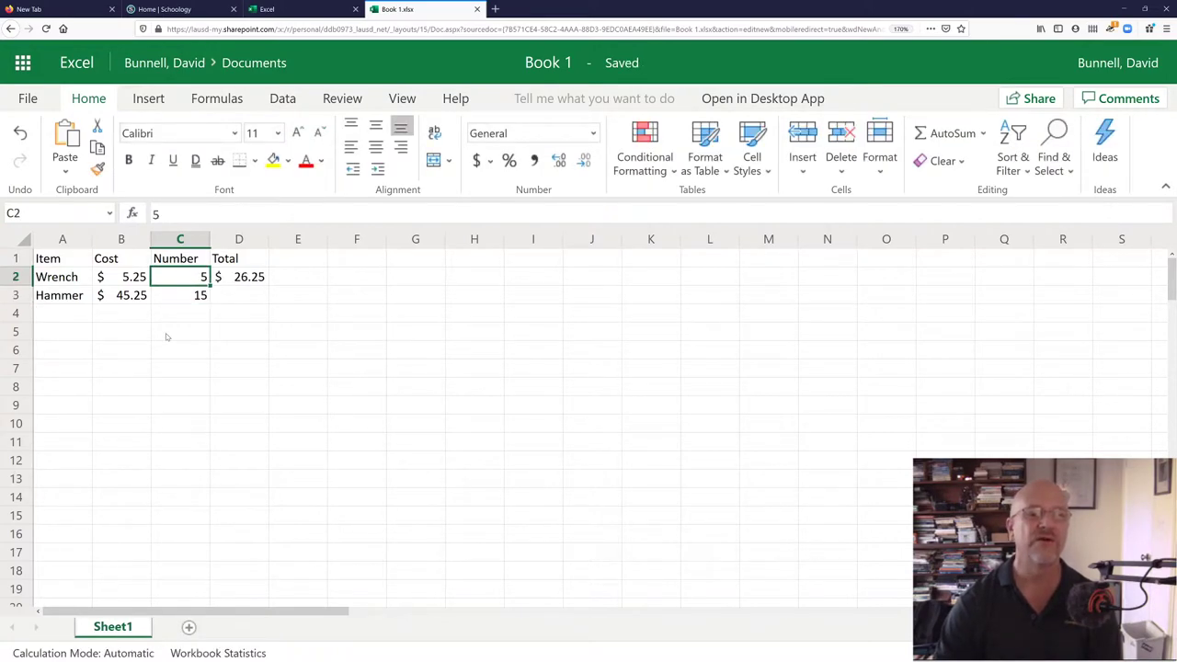
key(Right)
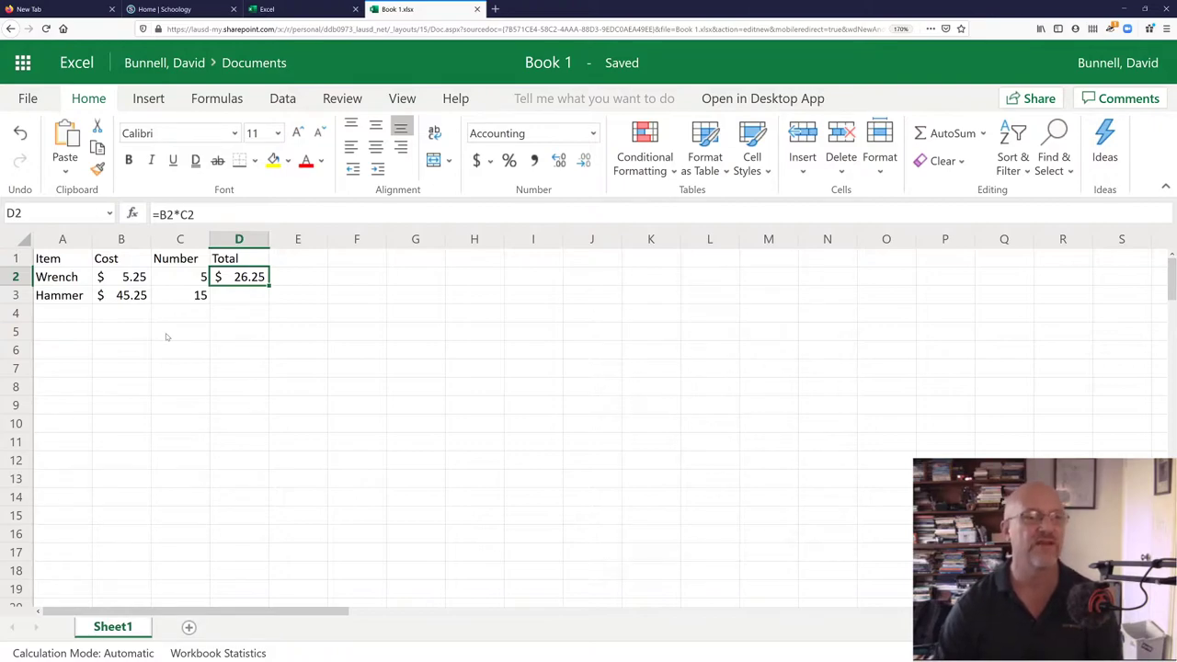
- Enter =B3*C3 in Hammer's Total cell D3, pointing at the cells with arrow keys
key(Down)
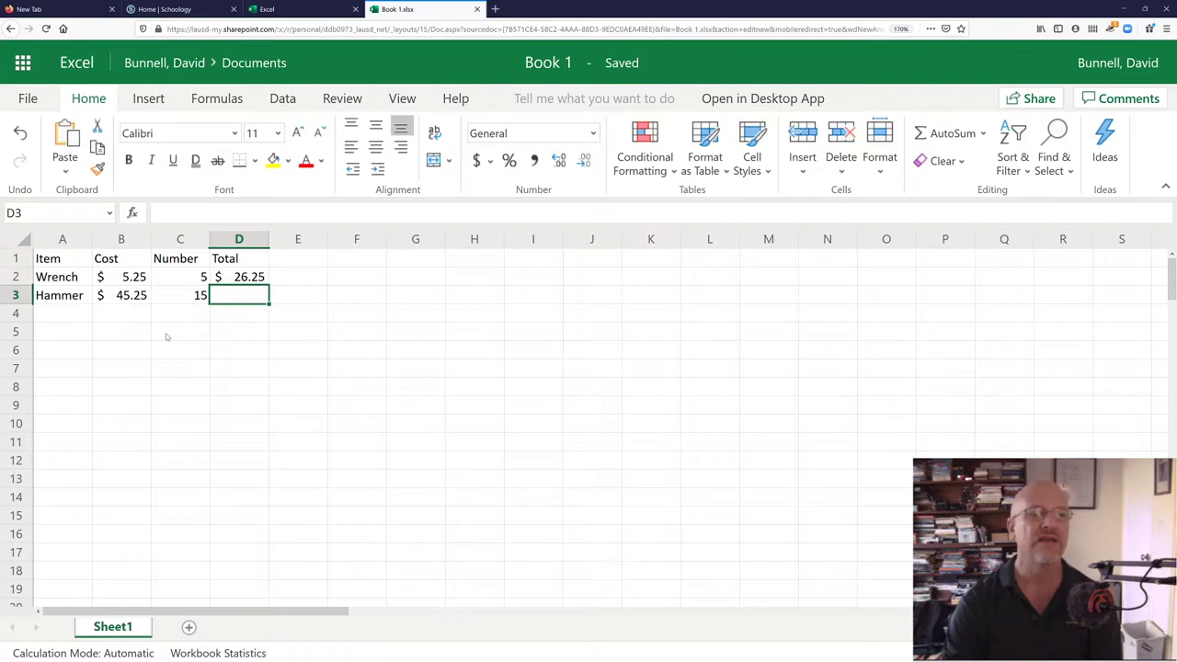
text(=)
key(Left)
key(Left)
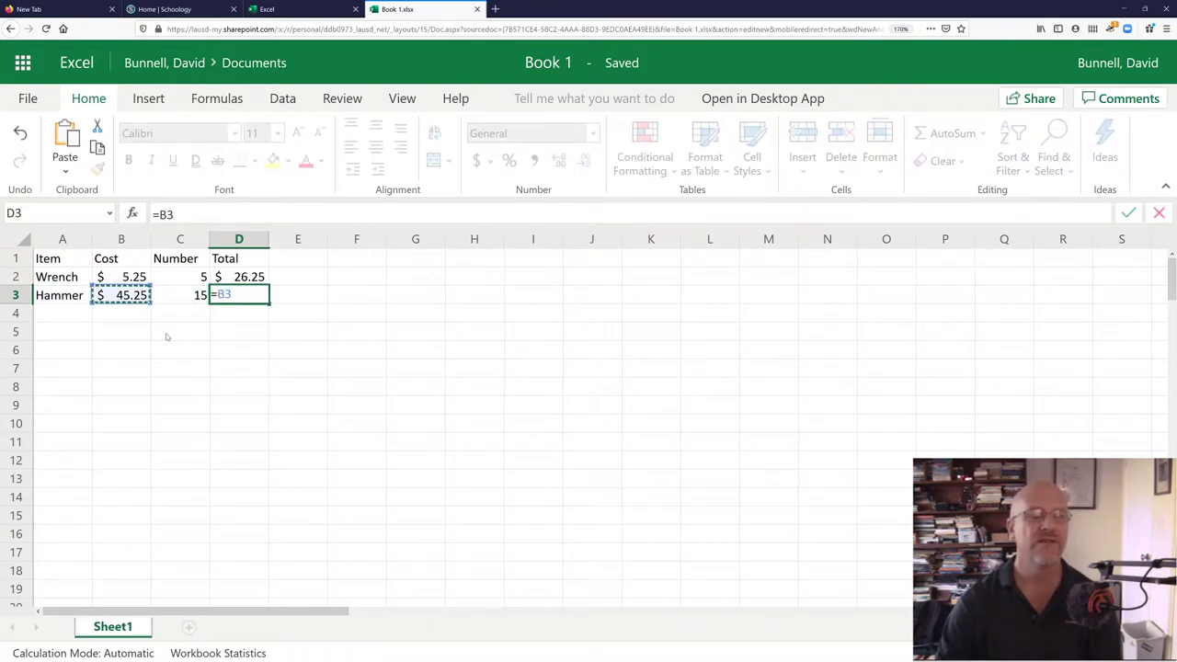
text(*)
key(Right)
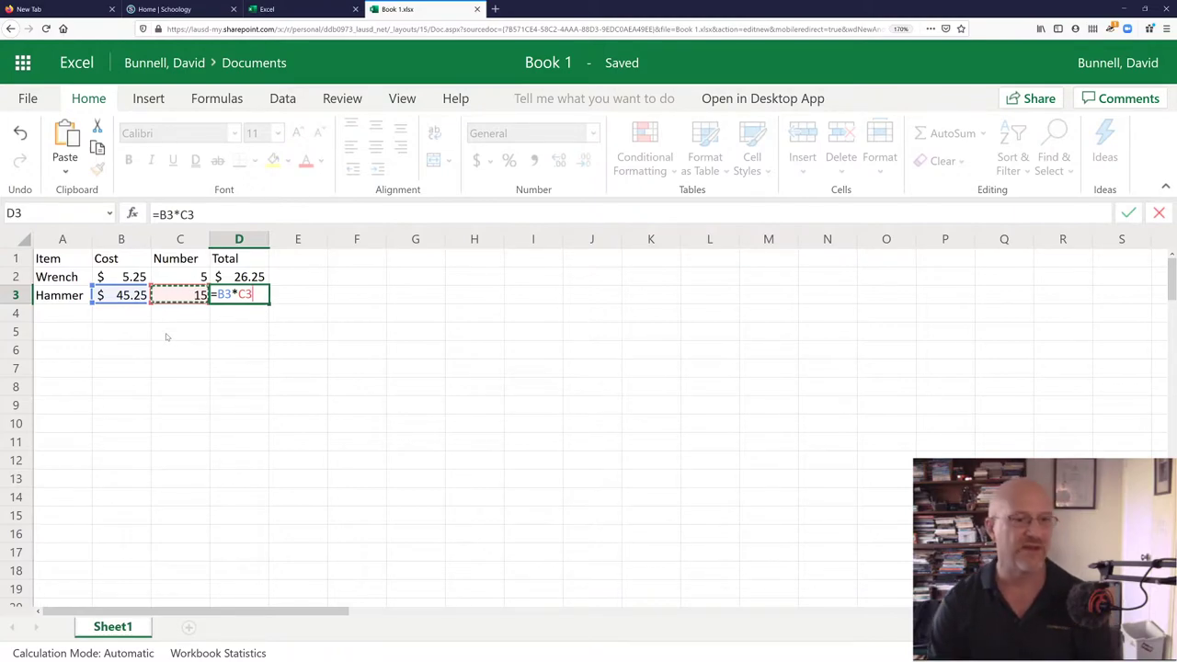
key(Return)
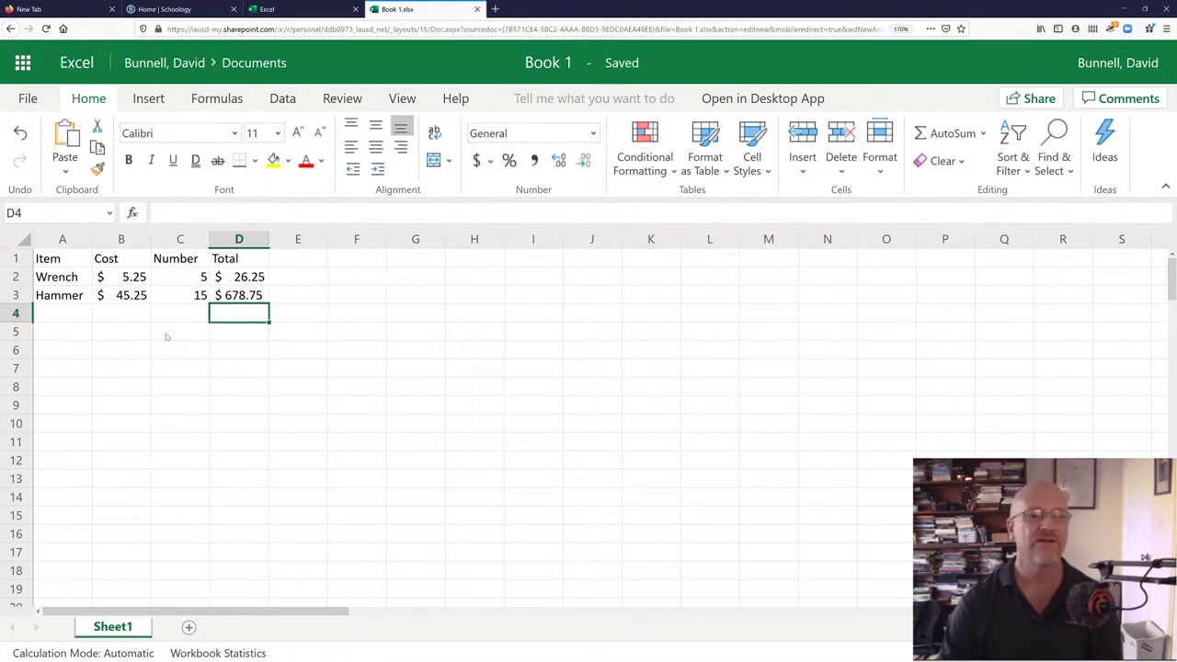
- Change Hammer's Number from 15 to 5, so its Total reads $ 226.25
key(Up)
key(Left)
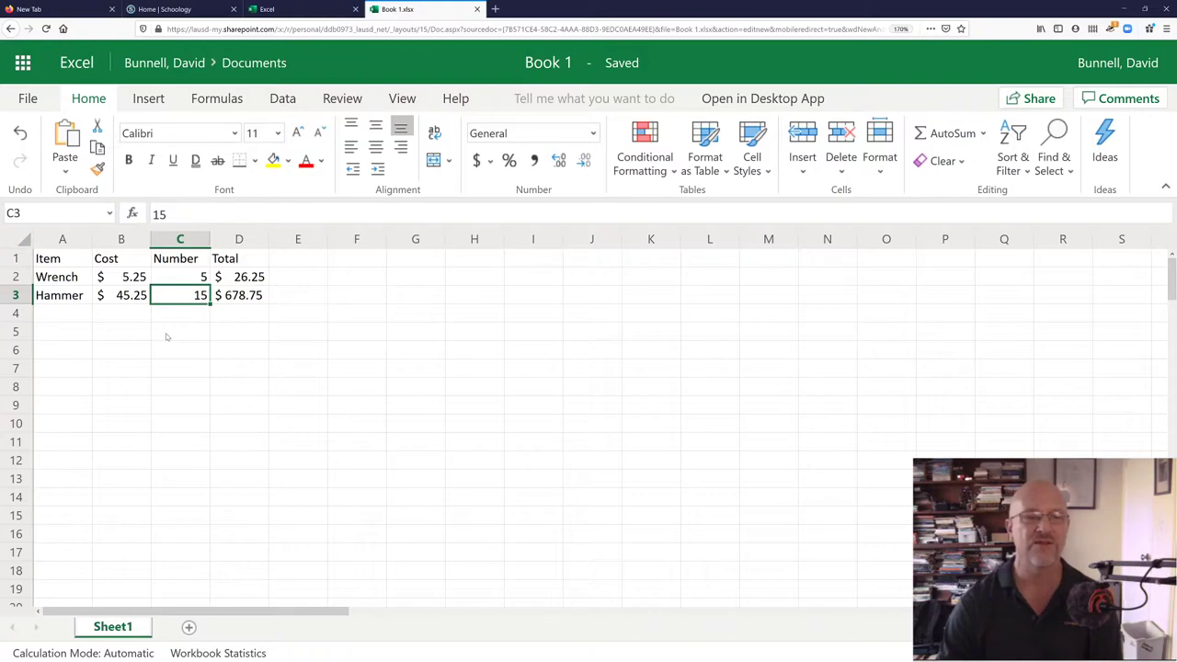
text(5)
key(Return)
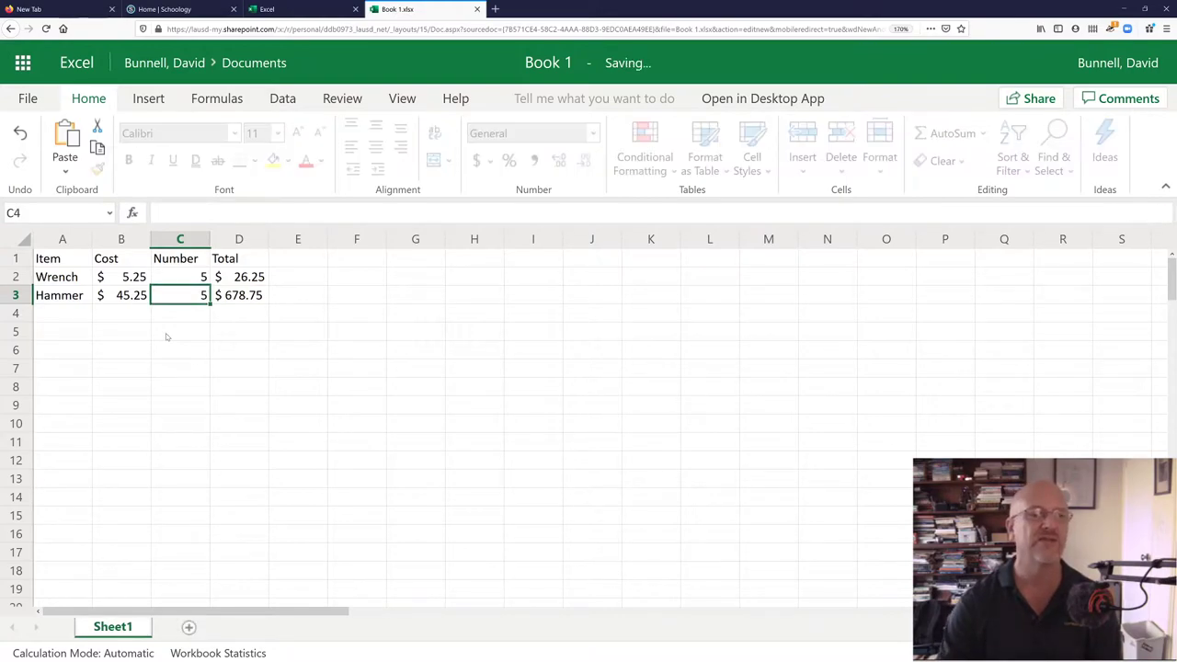
key(Up)
key(Right)
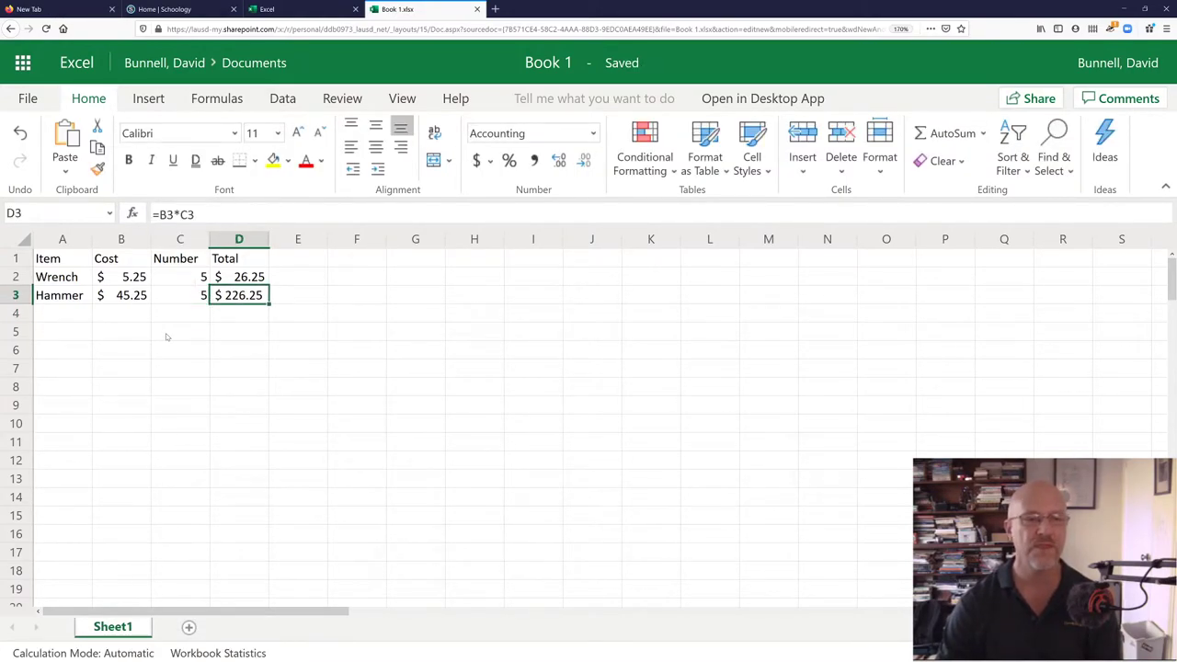
key(Down)
key(Left)
key(Left)
key(Left)
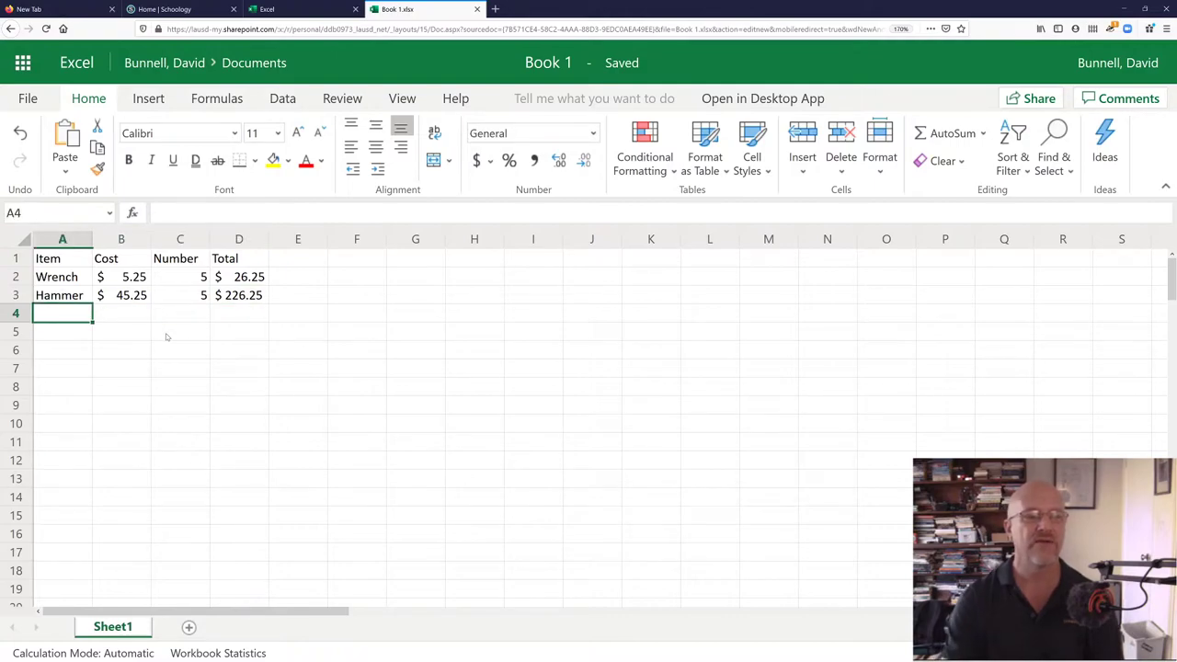
- Enter Screen Door in A4 with Cost 57.23 and Number 3
text(Screen)
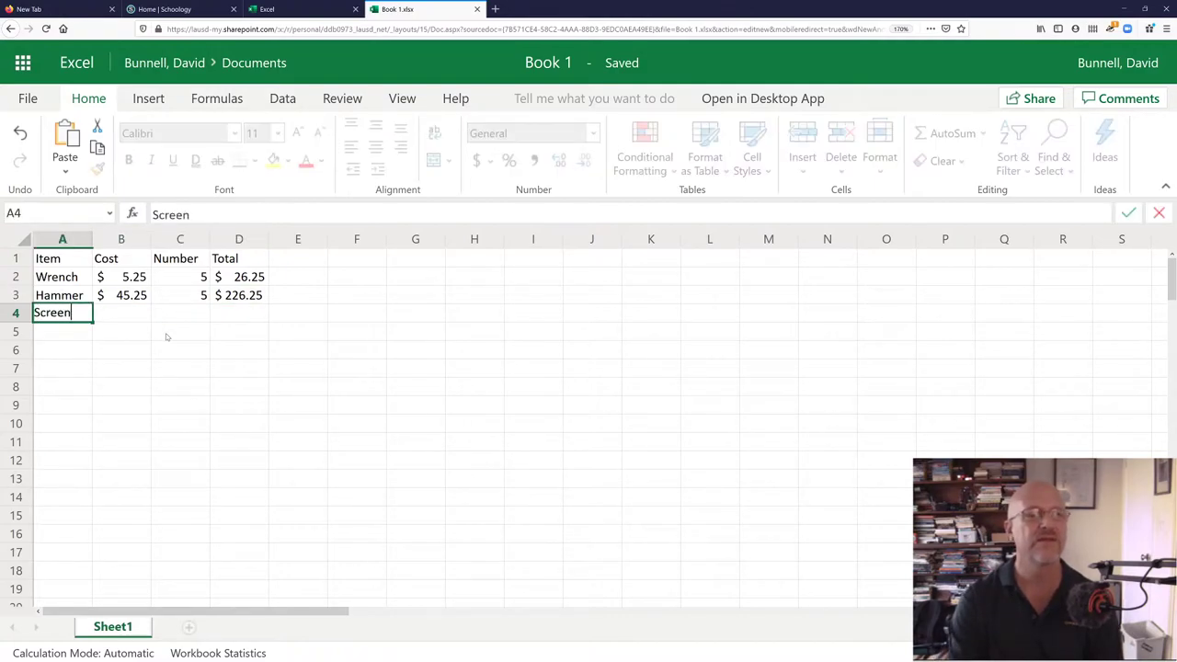
text( Door)
key(Tab)
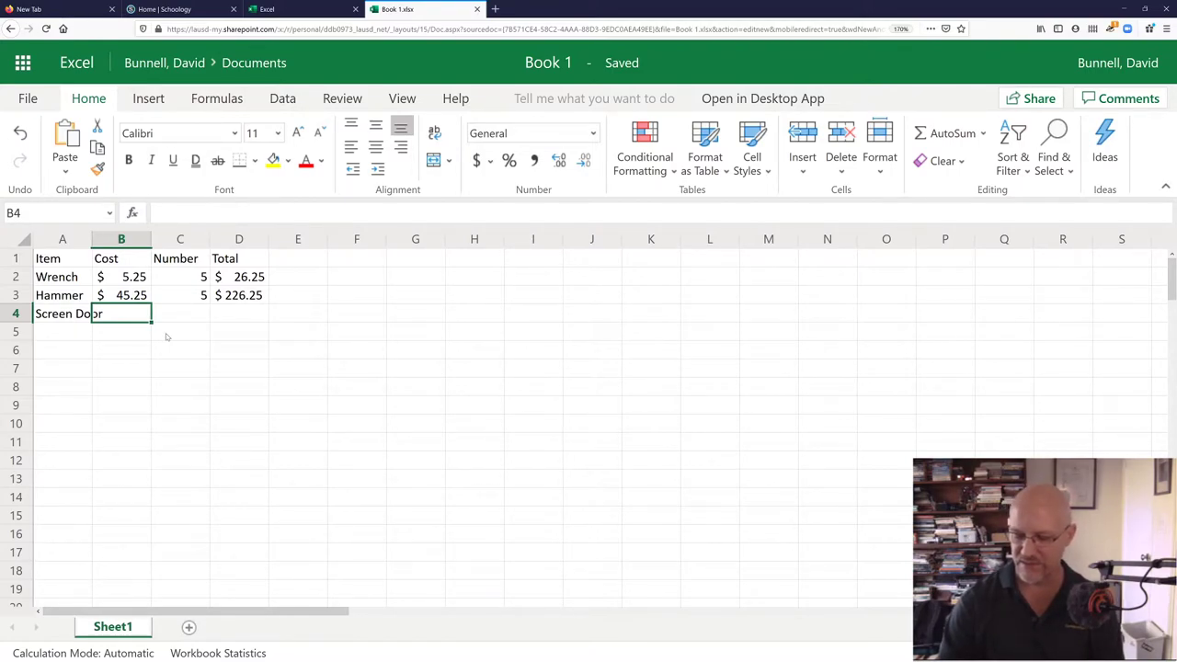
text(57.263)
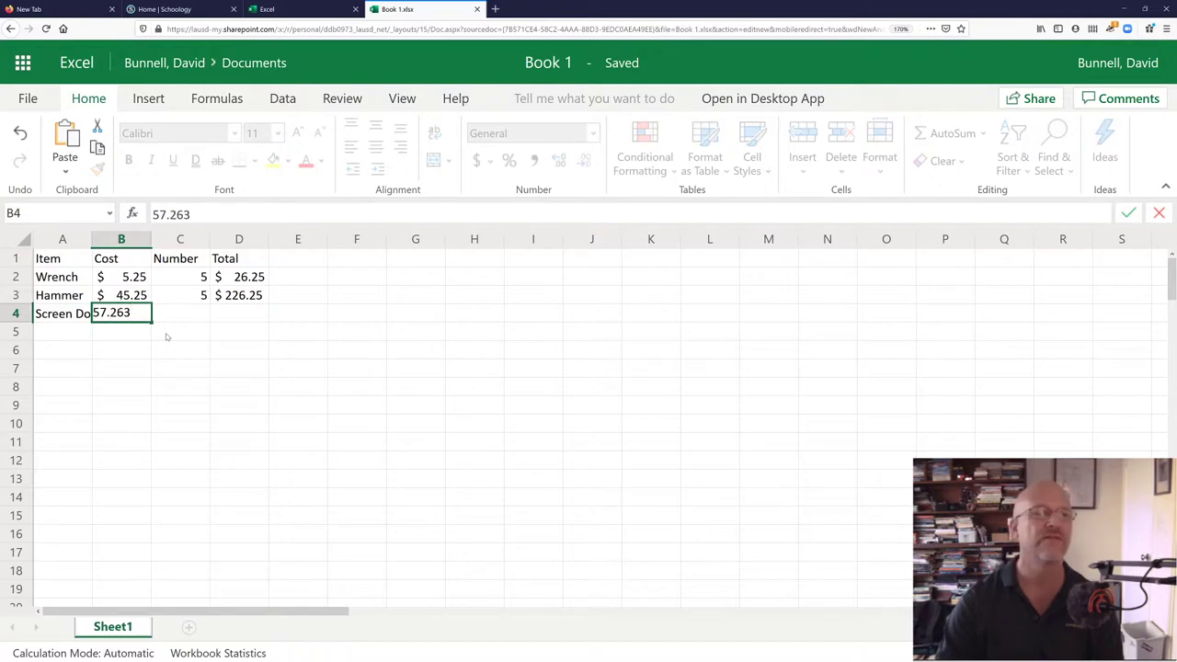
key(BackSpace)
key(BackSpace)
text(3)
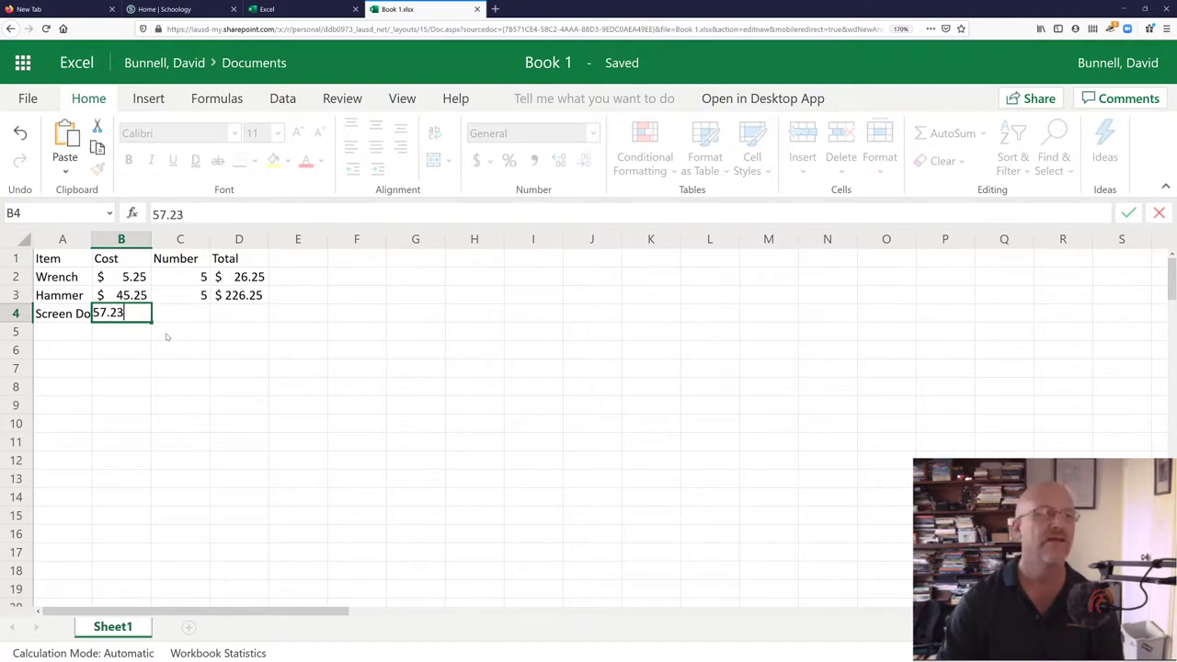
key(Return)
key(Up)
key(Right)
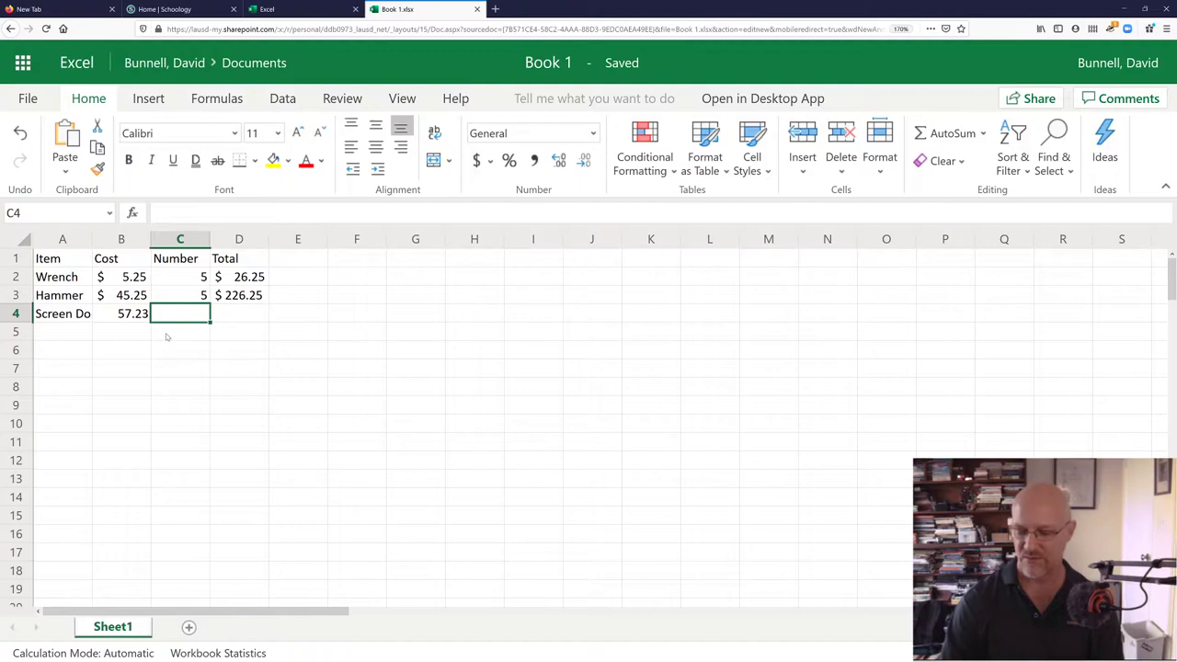
text(3)
key(Right)
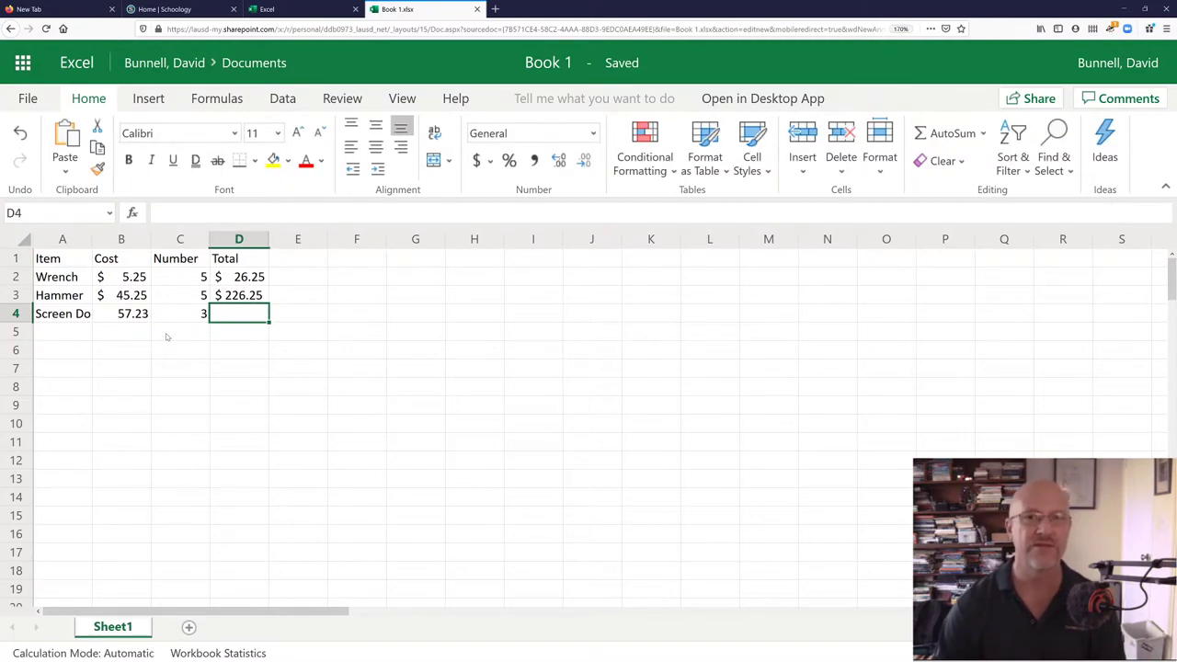
- Copy D3's Total formula into D4 so Screen Door's Total shows $171.69
key(Up)
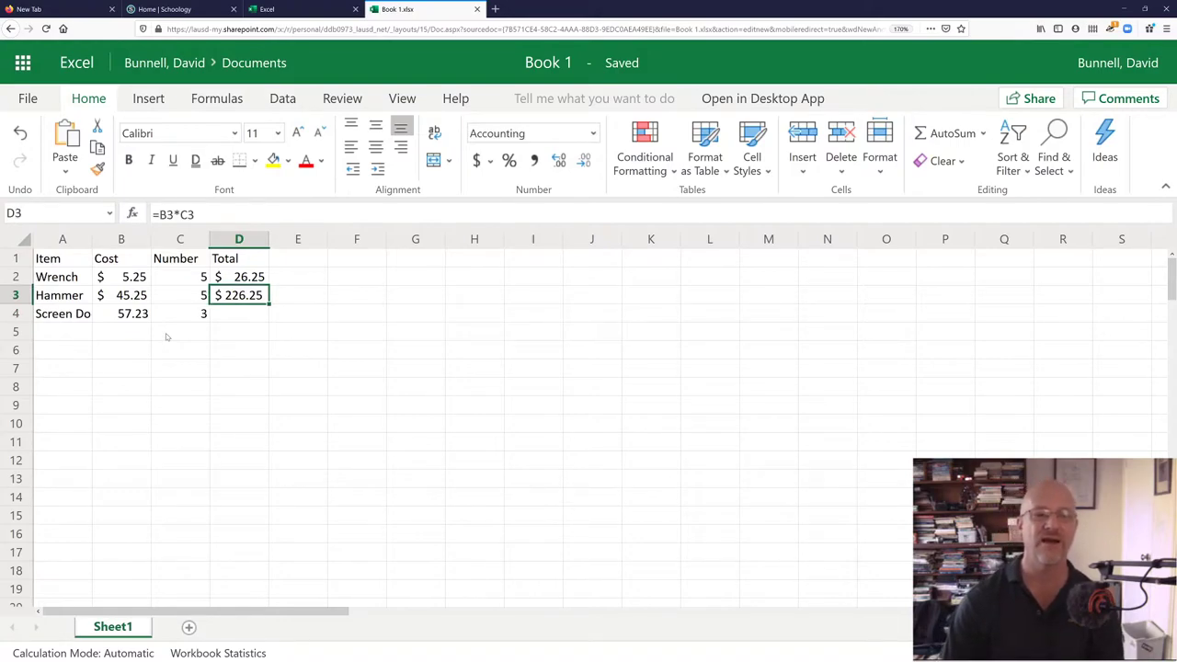
key(ctrl+c)
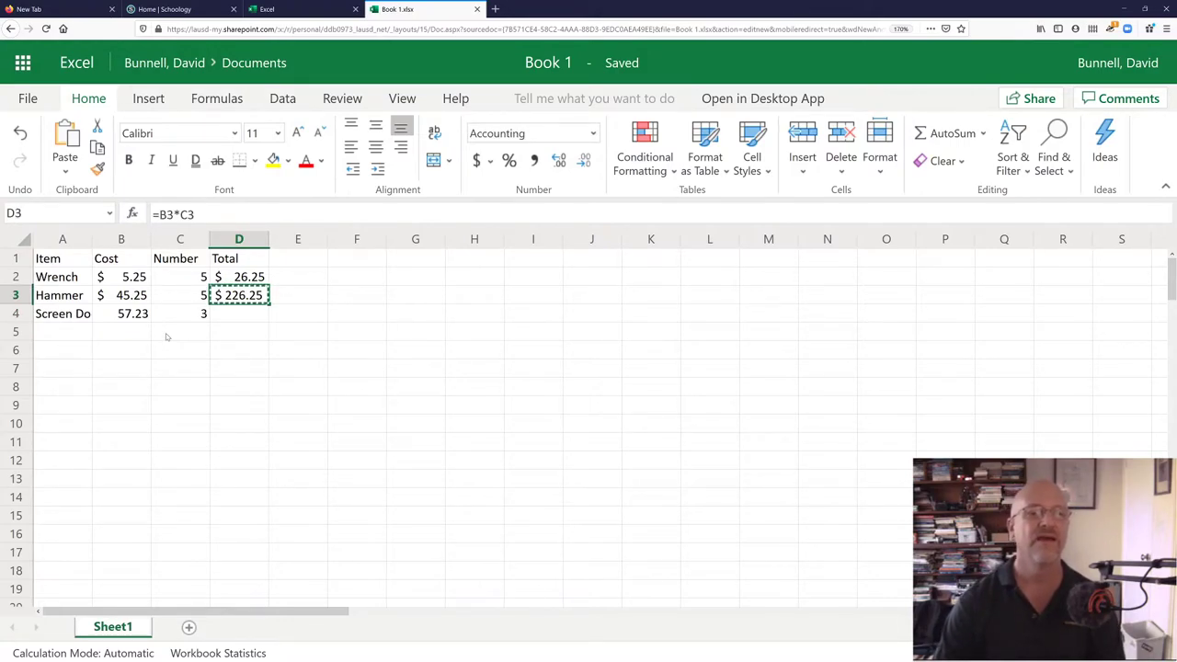
key(Down)
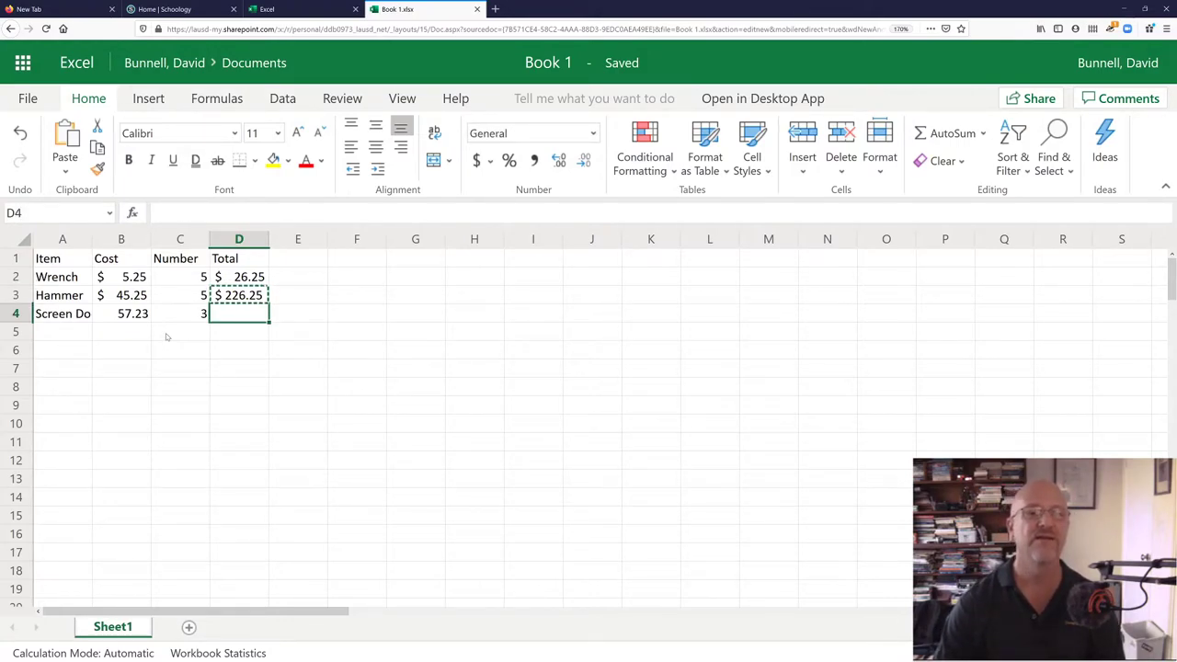
key(ctrl+v)
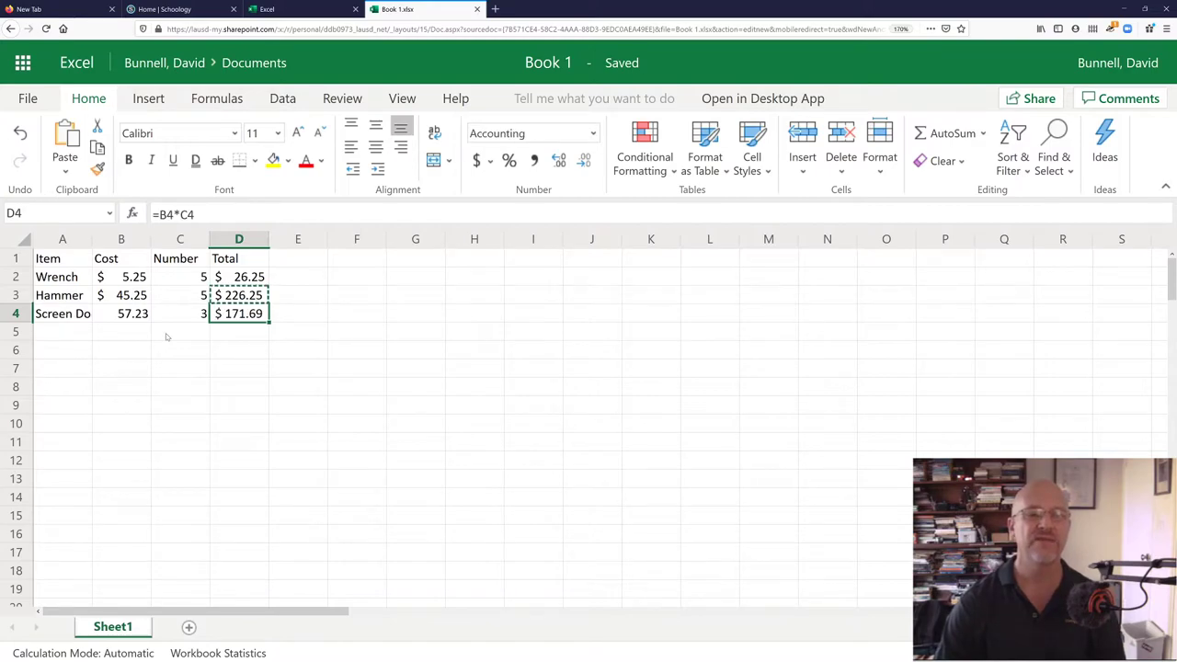
key(Escape)
key(Up)
key(Down)
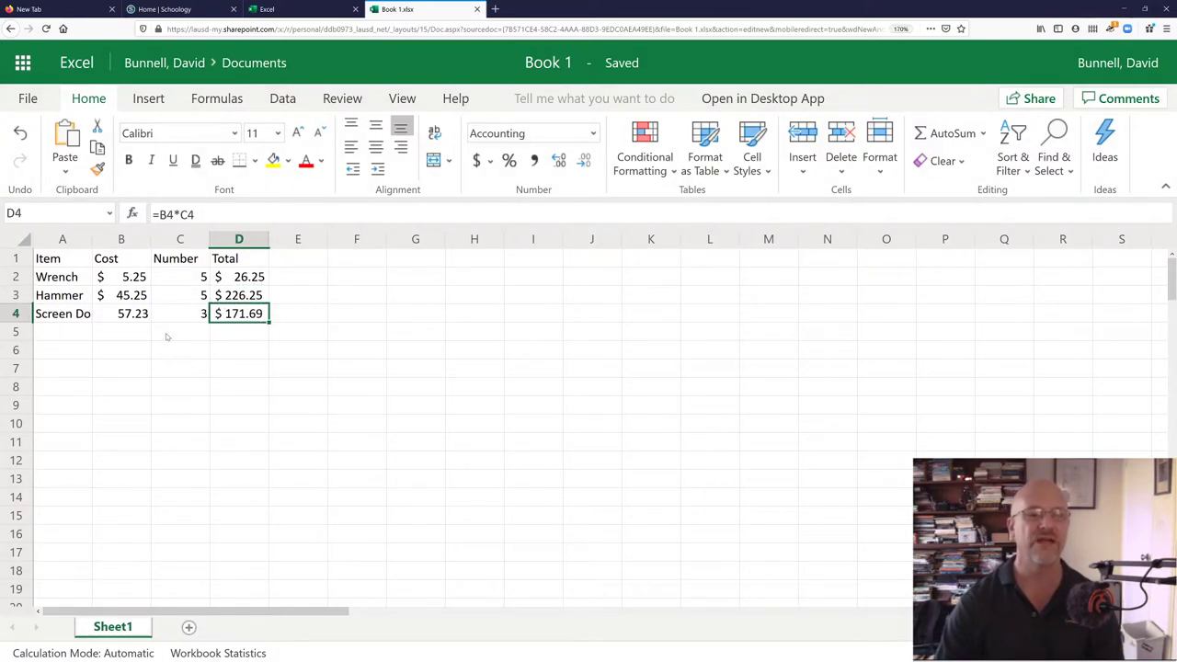
- Confirm Screen Door's formula reads =B4*C4 and check Wrench's Total formula
click(202, 209)
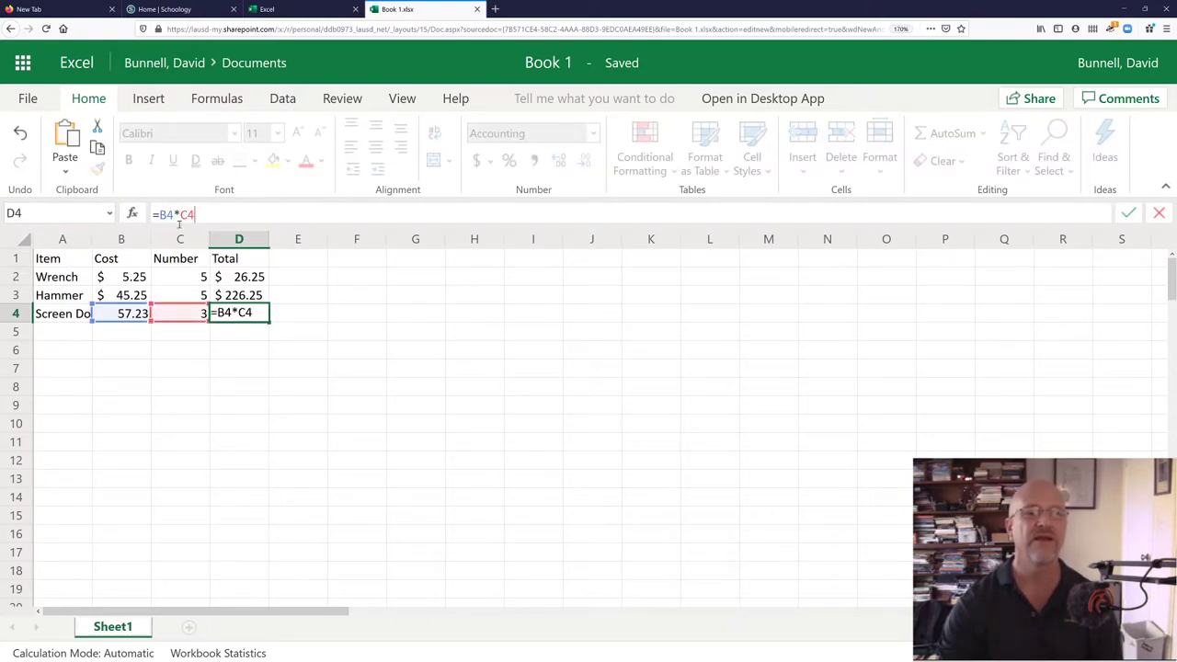
click(235, 296)
click(232, 277)
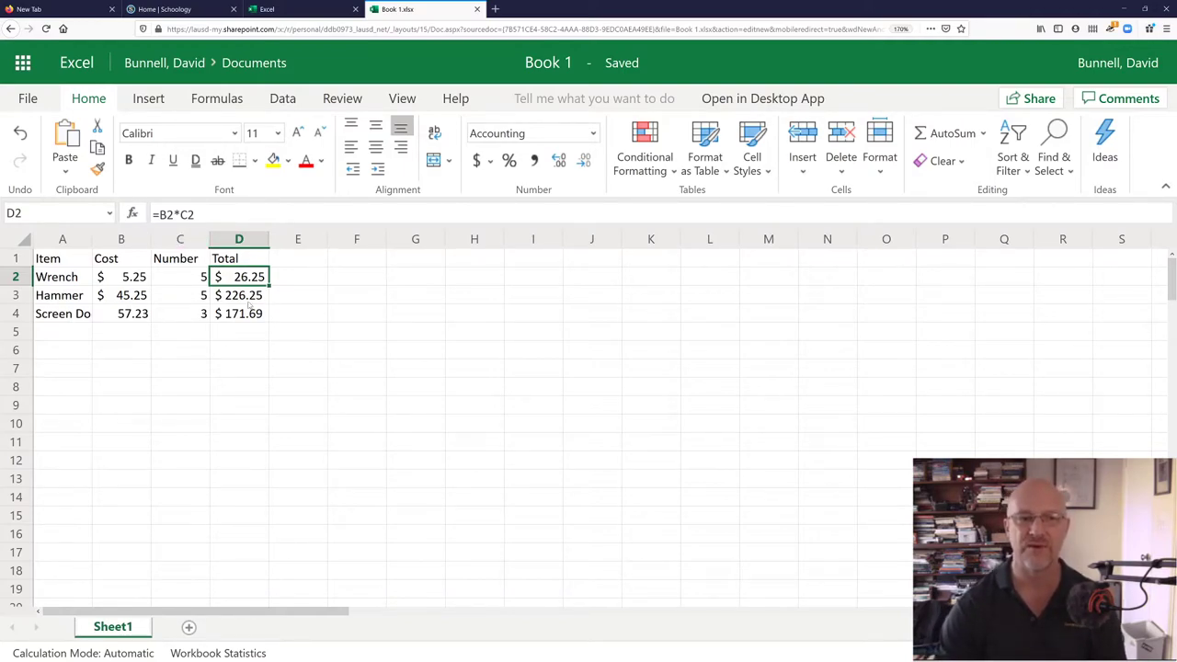
- Format Screen Door's cost in B4 as $ English (United States) accounting
click(114, 313)
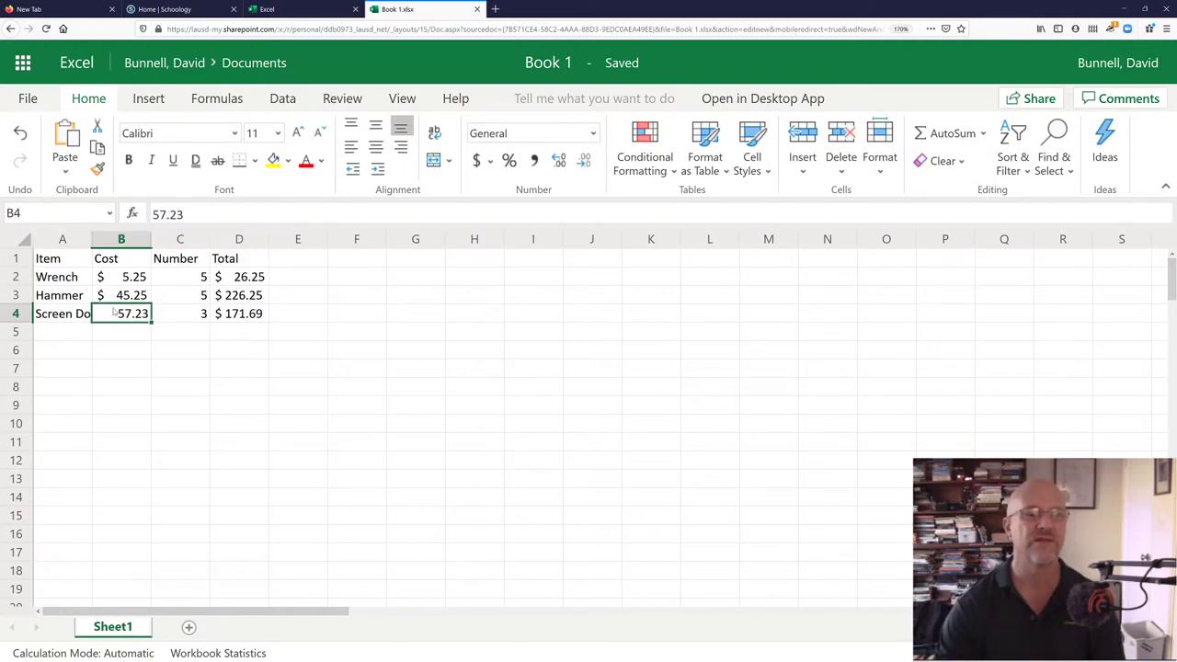
click(490, 161)
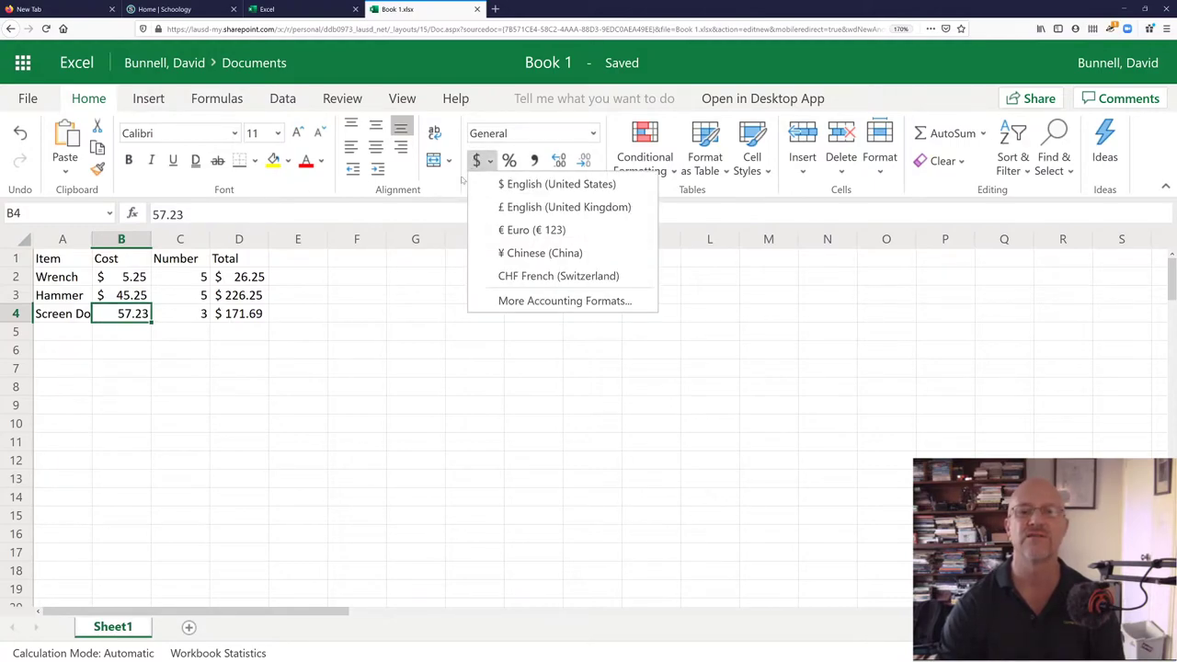
click(511, 186)
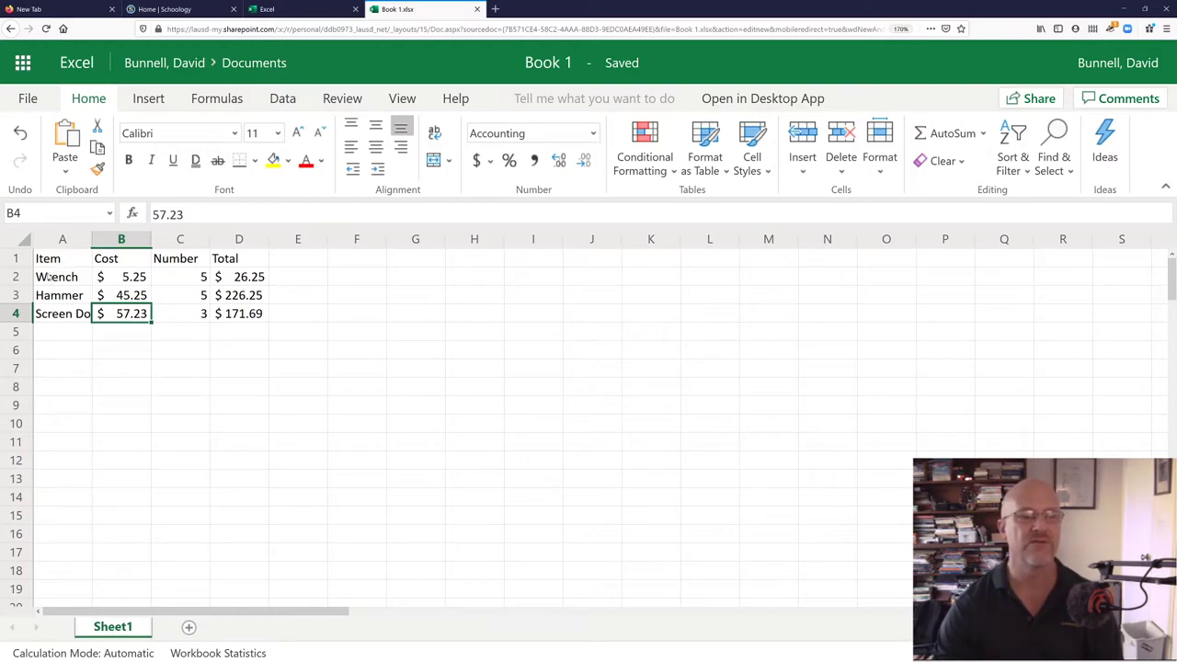
- Review the Wrench row's Cost, Number and Total values, then select an Item cell
click(49, 275)
click(115, 281)
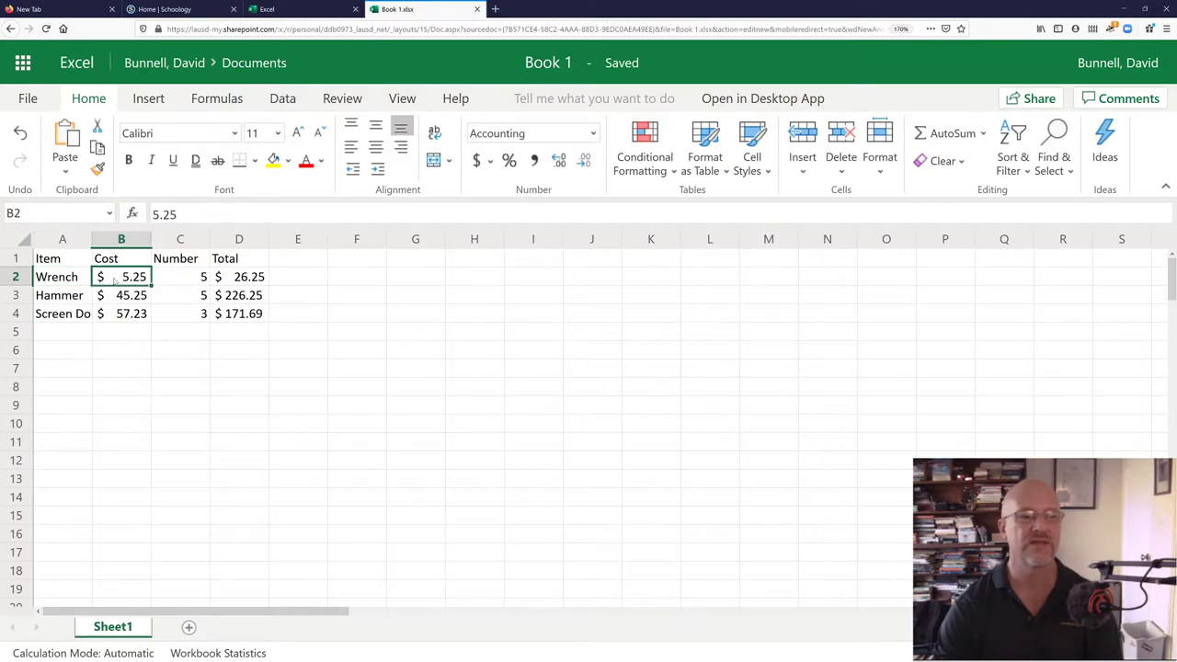
click(169, 282)
click(248, 286)
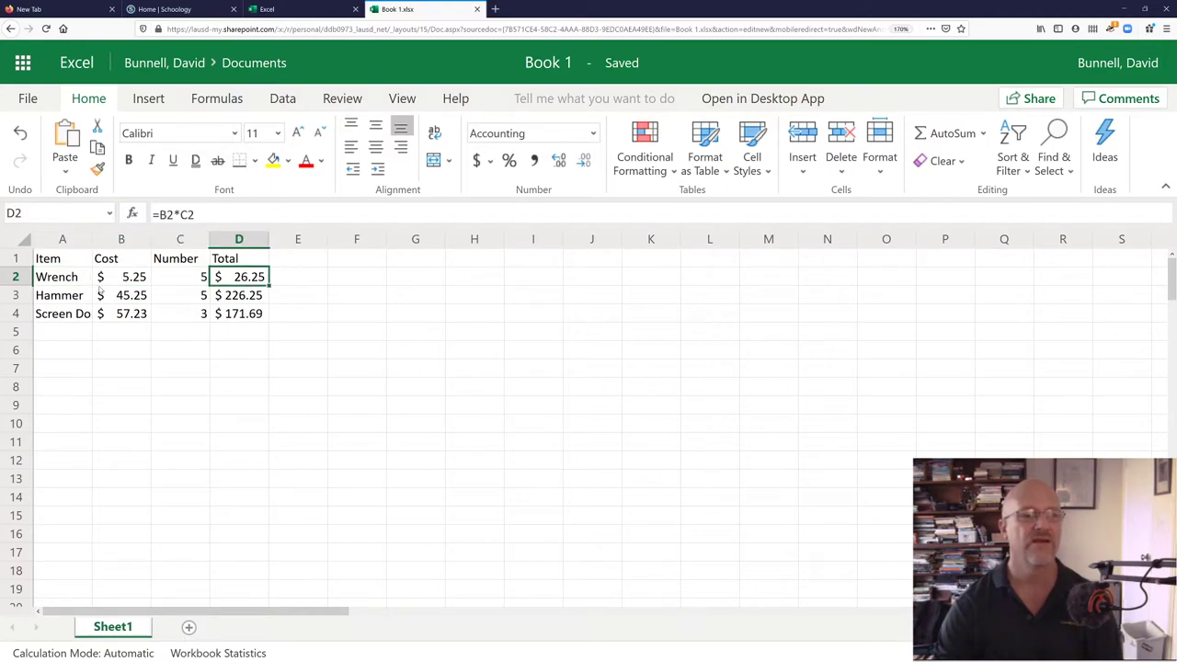
click(121, 284)
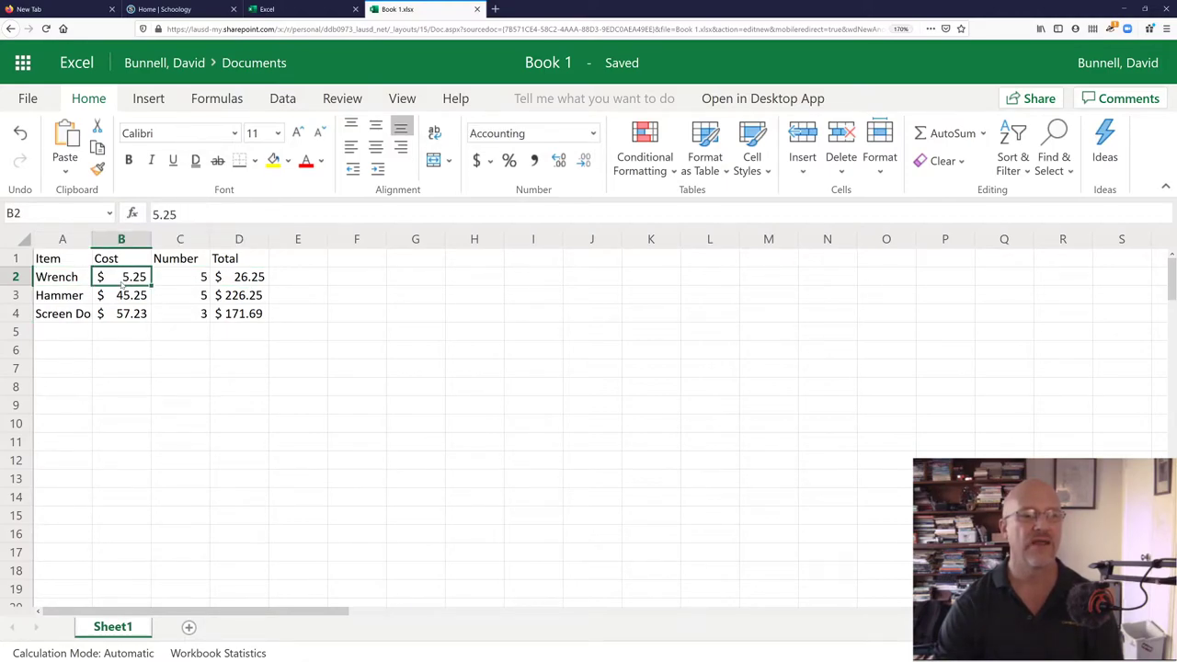
click(67, 283)
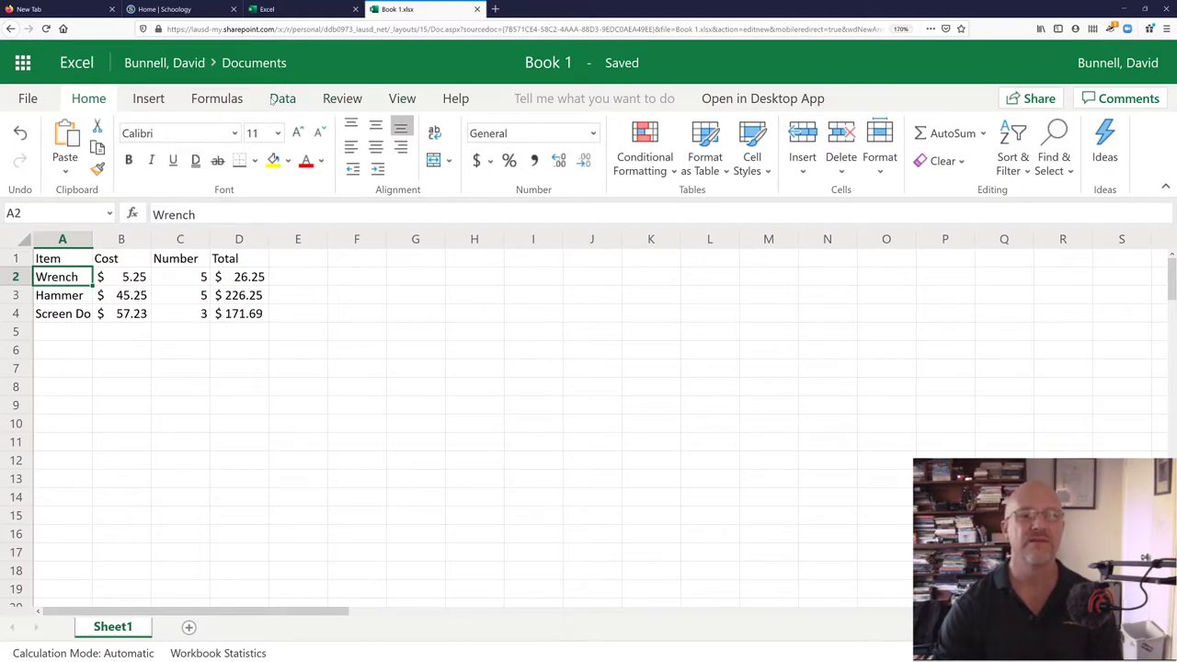
- Sort the rows A–Z by Item so they read Hammer, Screen Door, Wrench
click(274, 99)
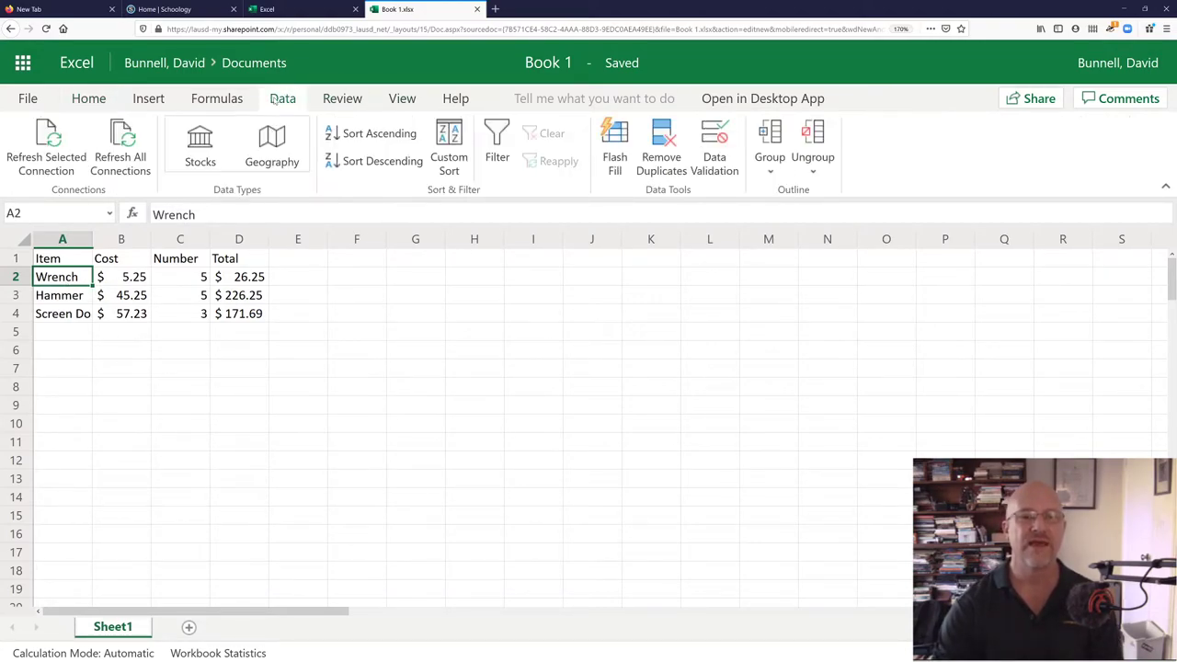
click(375, 134)
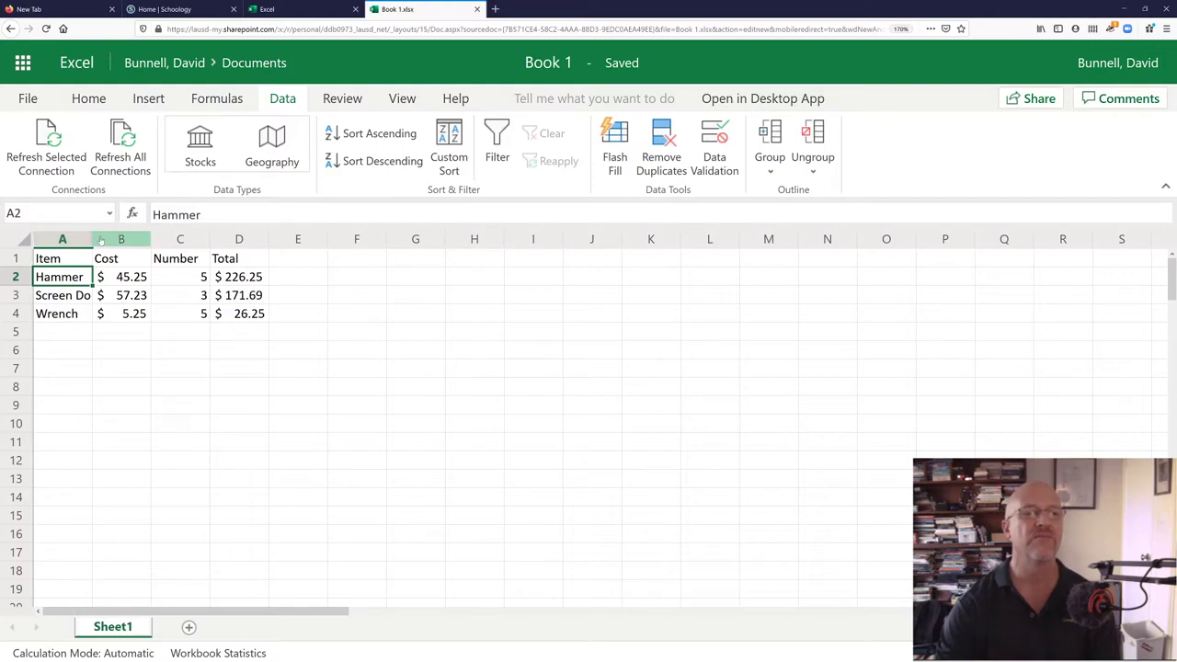
mouse_move(92, 240)
mouse_down()
mouse_move(124, 241)
mouse_move(91, 240)
mouse_up()
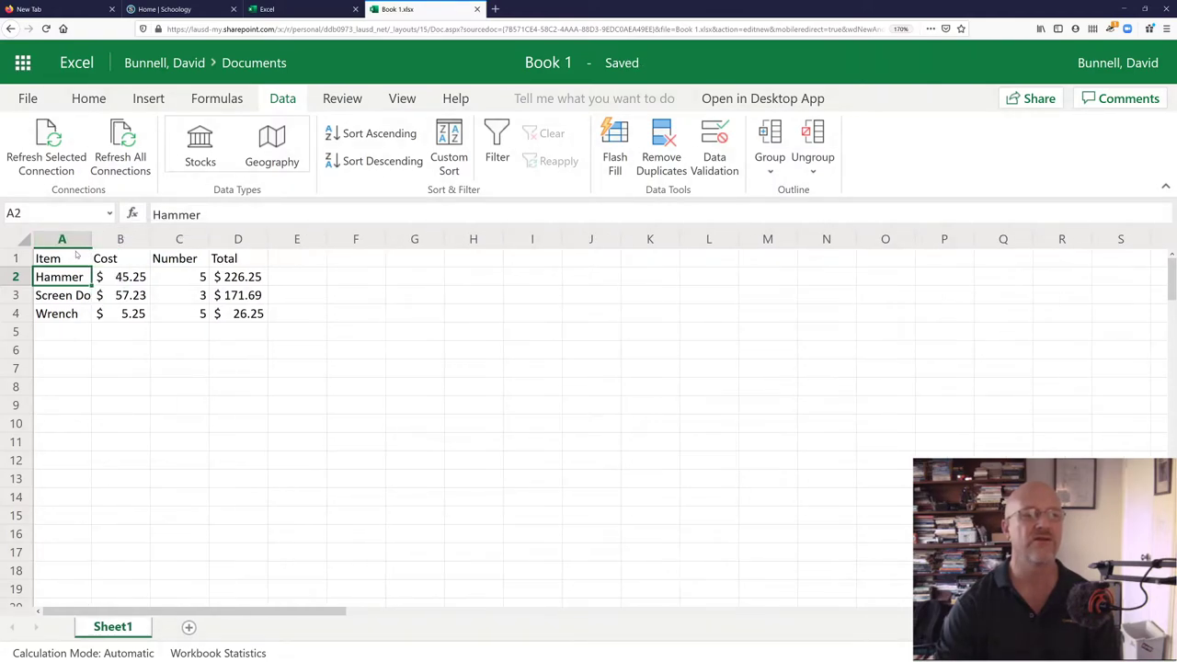
- Widen column A to about 10.57 so 'Screen Door' fits in full
right_click(64, 241)
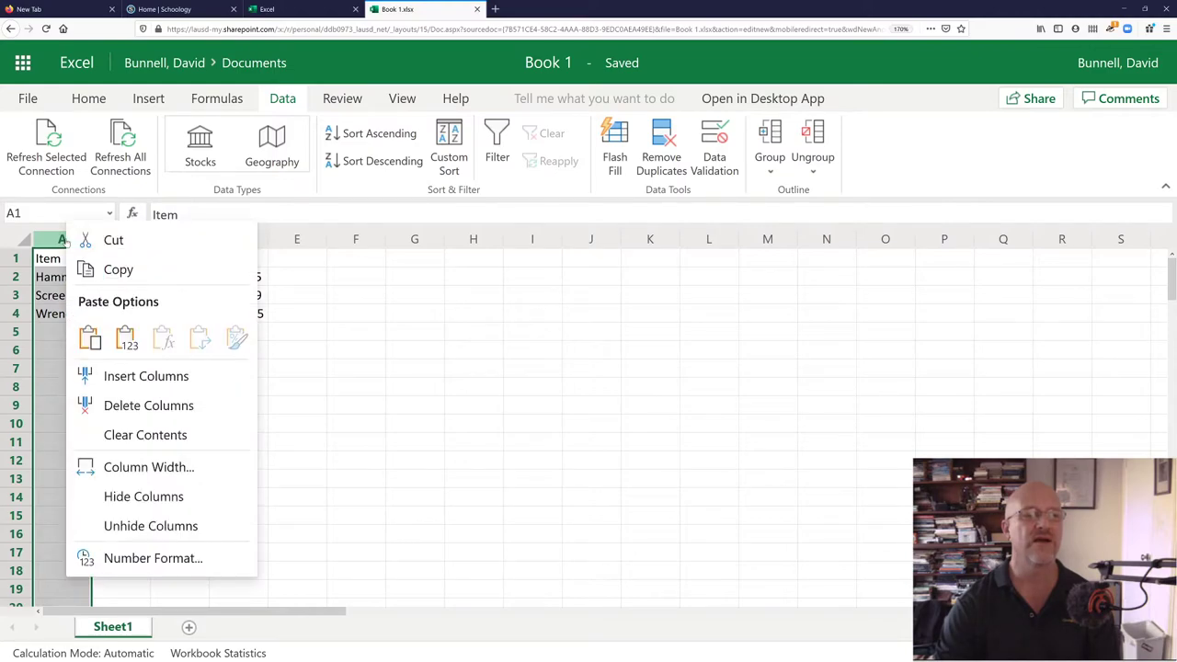
click(135, 468)
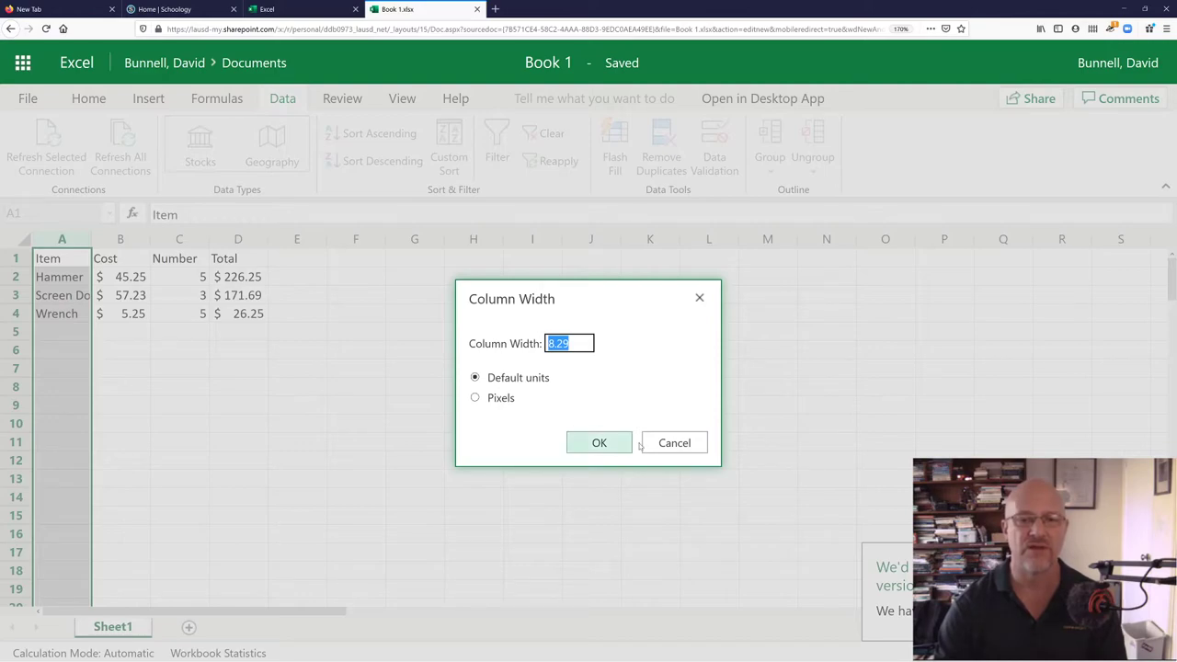
click(680, 444)
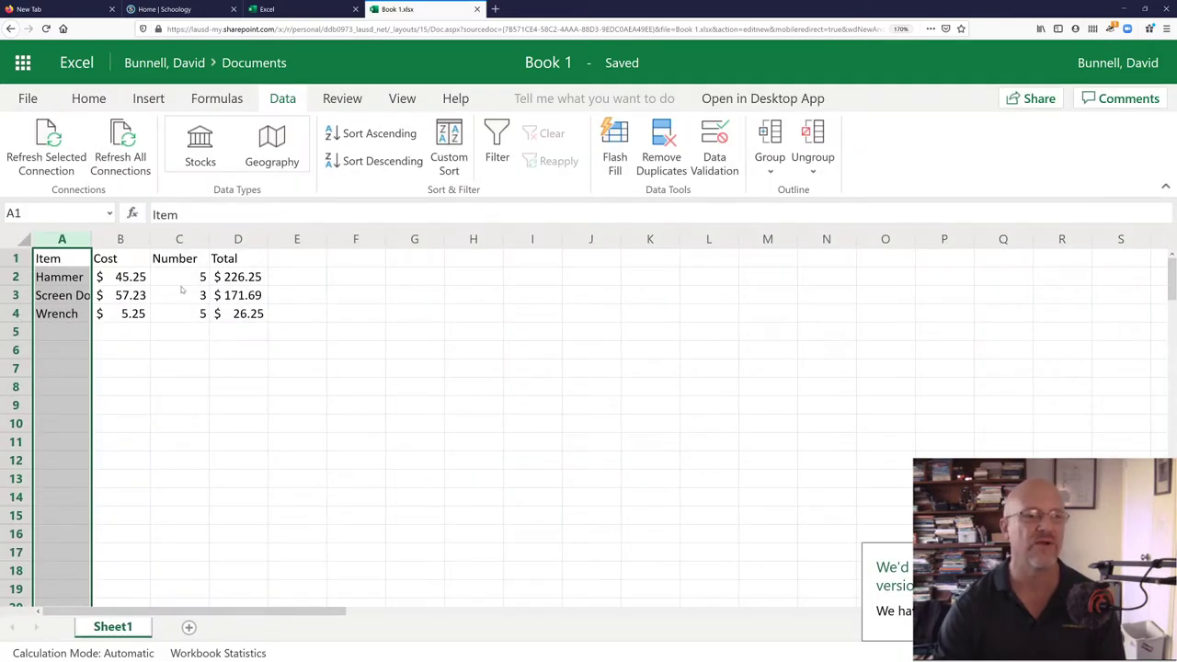
click(43, 336)
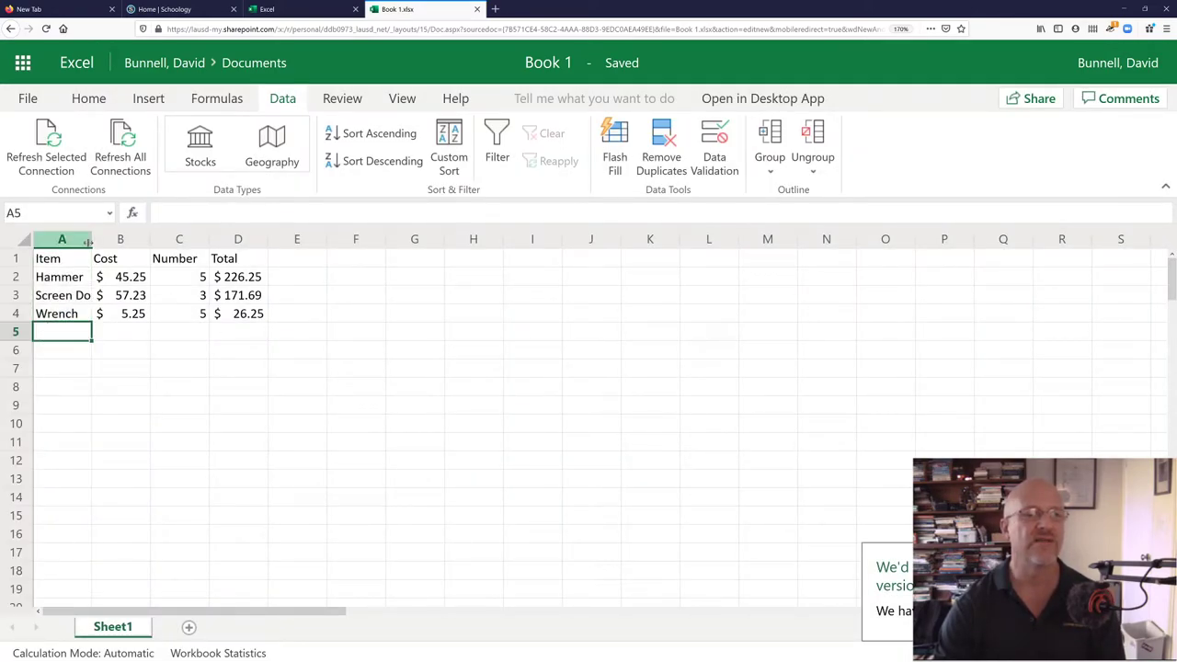
drag(90, 241, 111, 241)
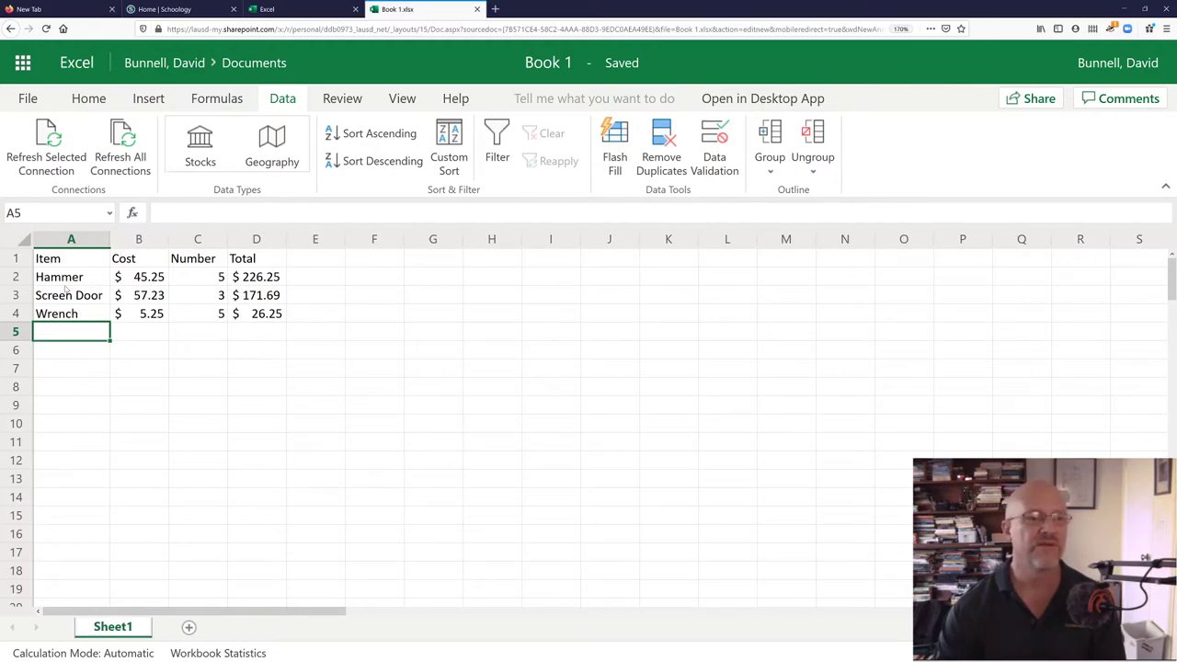
click(69, 279)
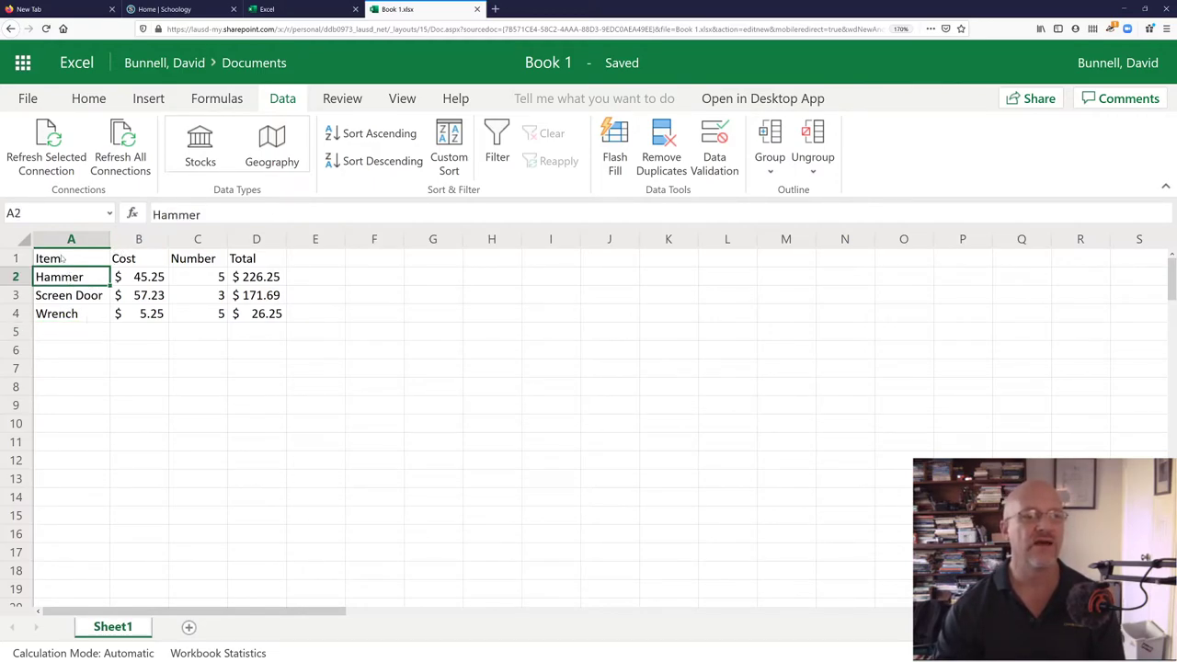
- Centre the A1:D1 headers and give them a blue fill with yellow text
drag(64, 258, 262, 258)
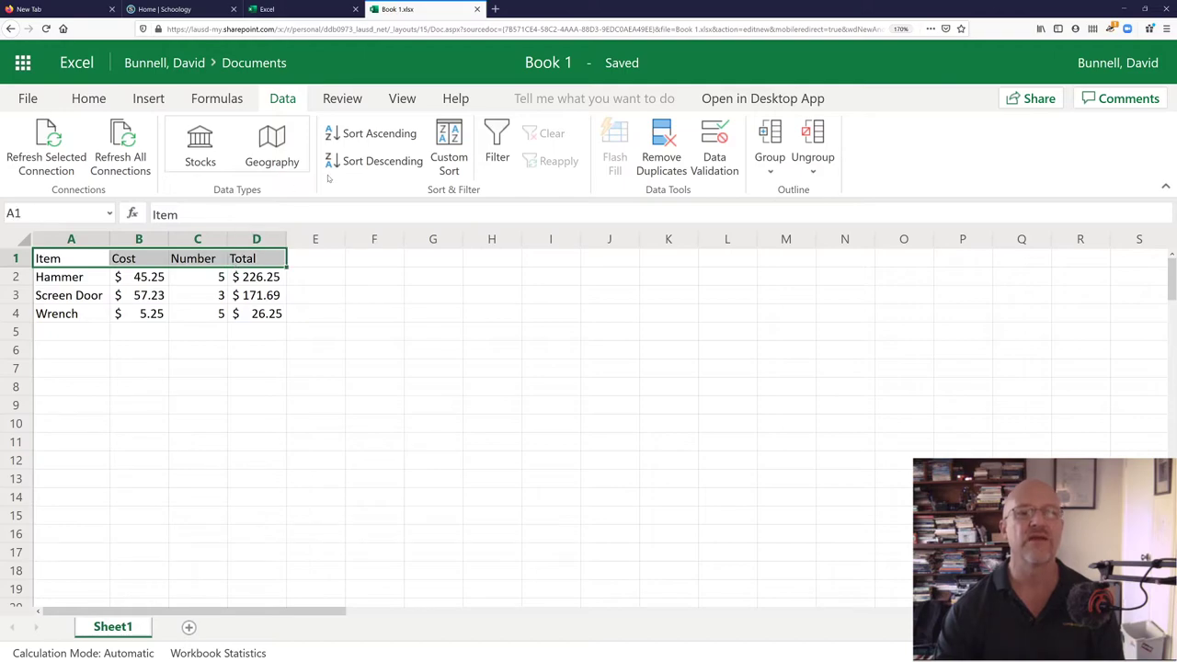
click(89, 101)
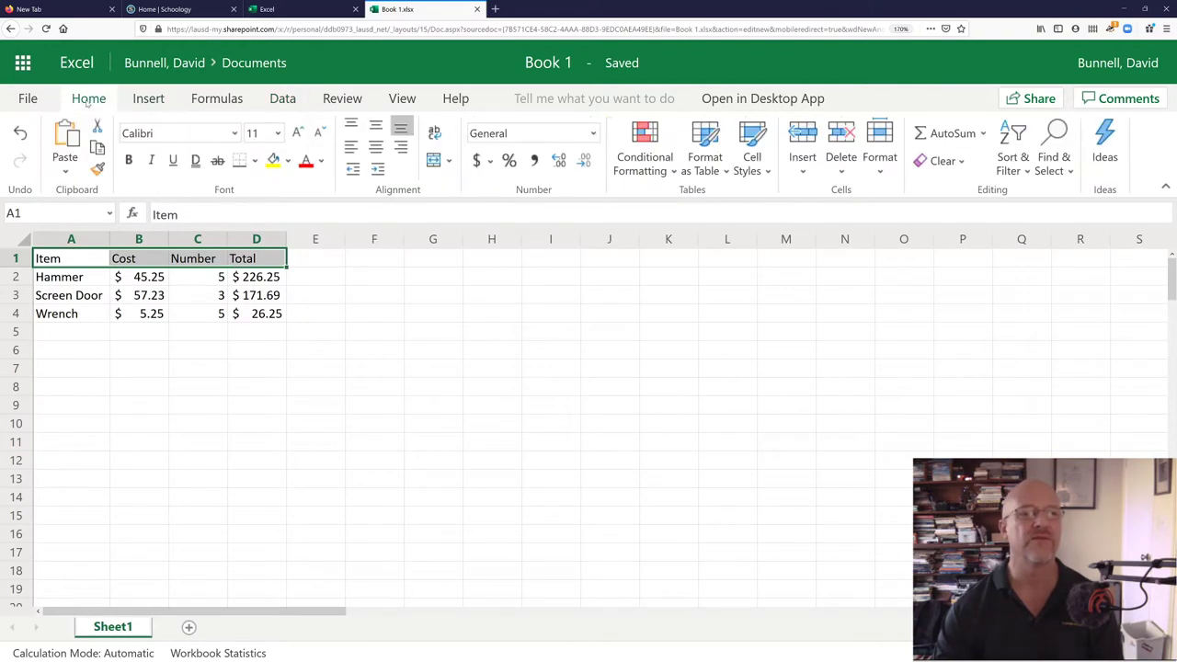
click(376, 147)
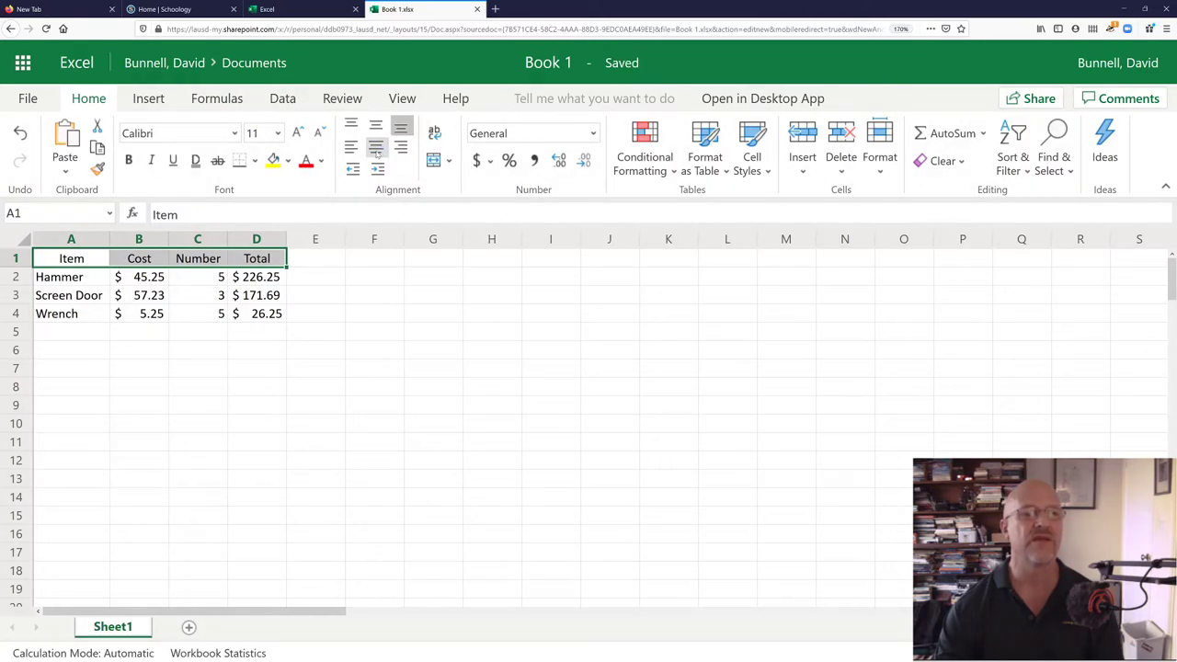
click(288, 161)
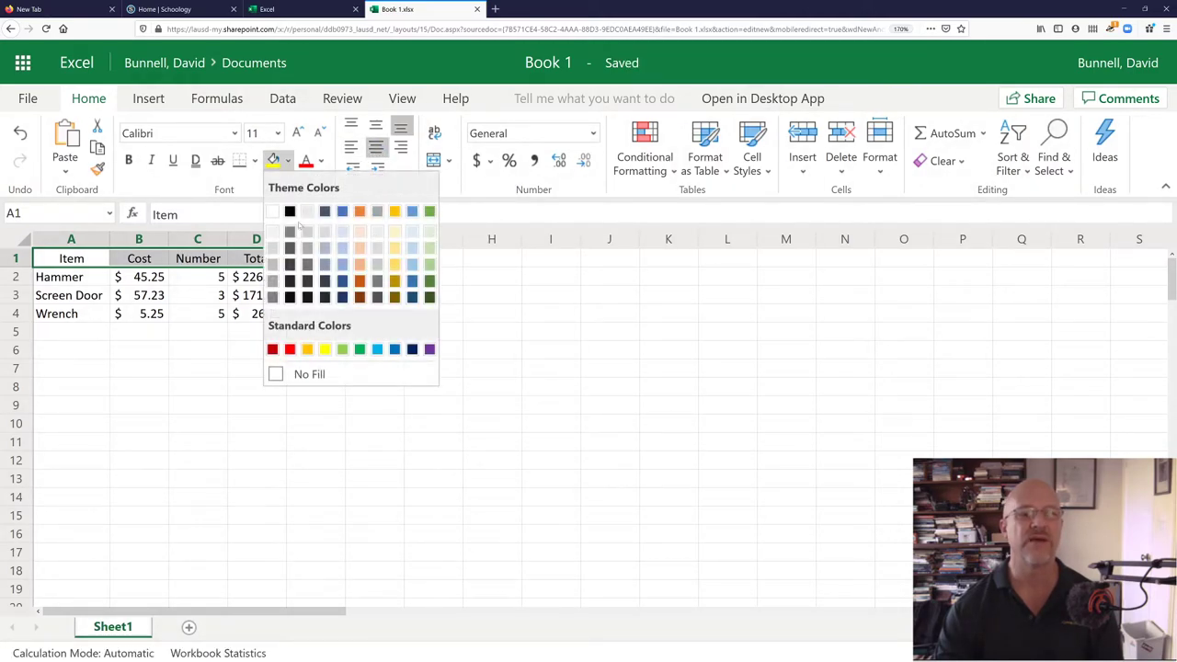
click(343, 282)
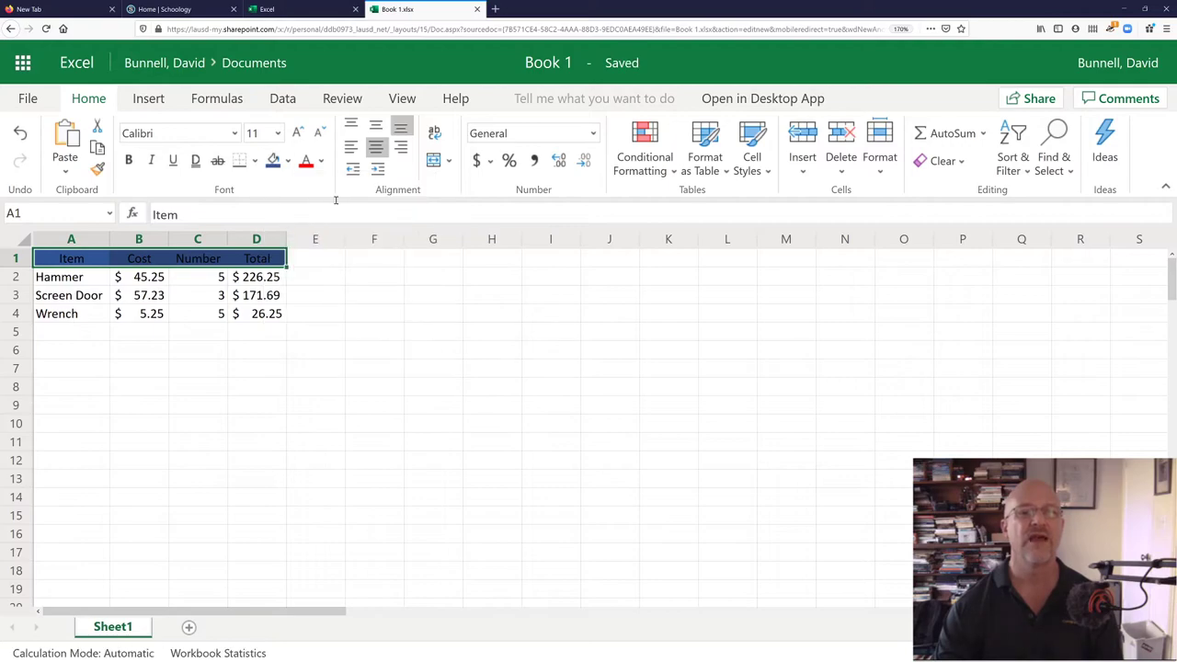
click(321, 161)
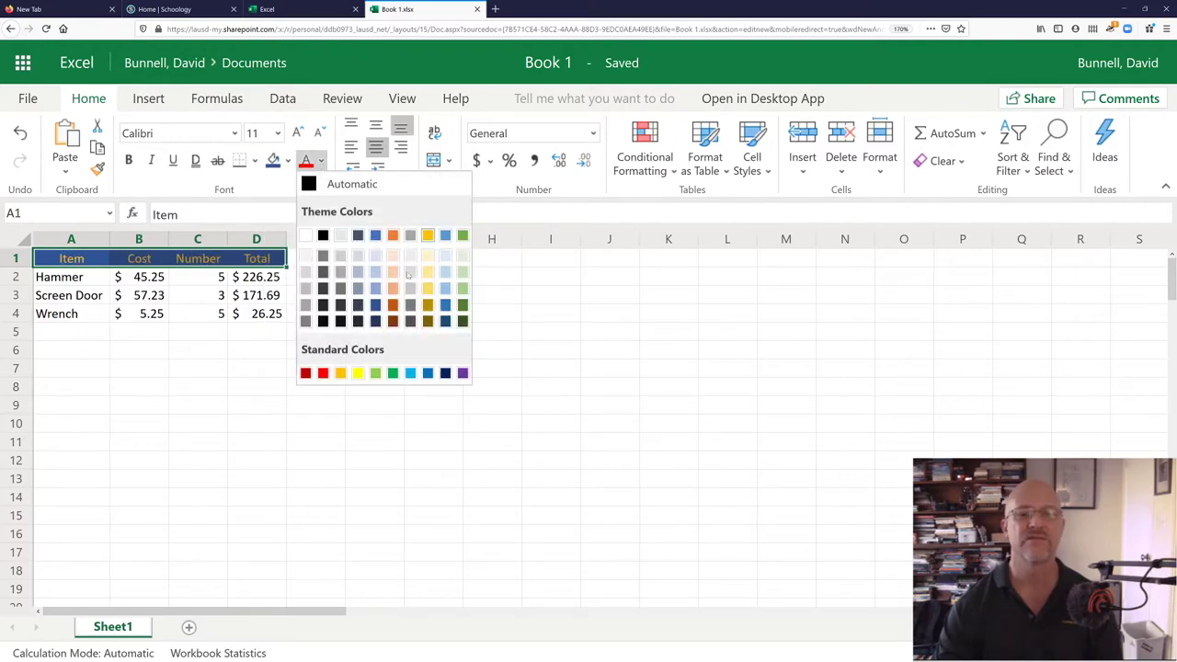
click(357, 372)
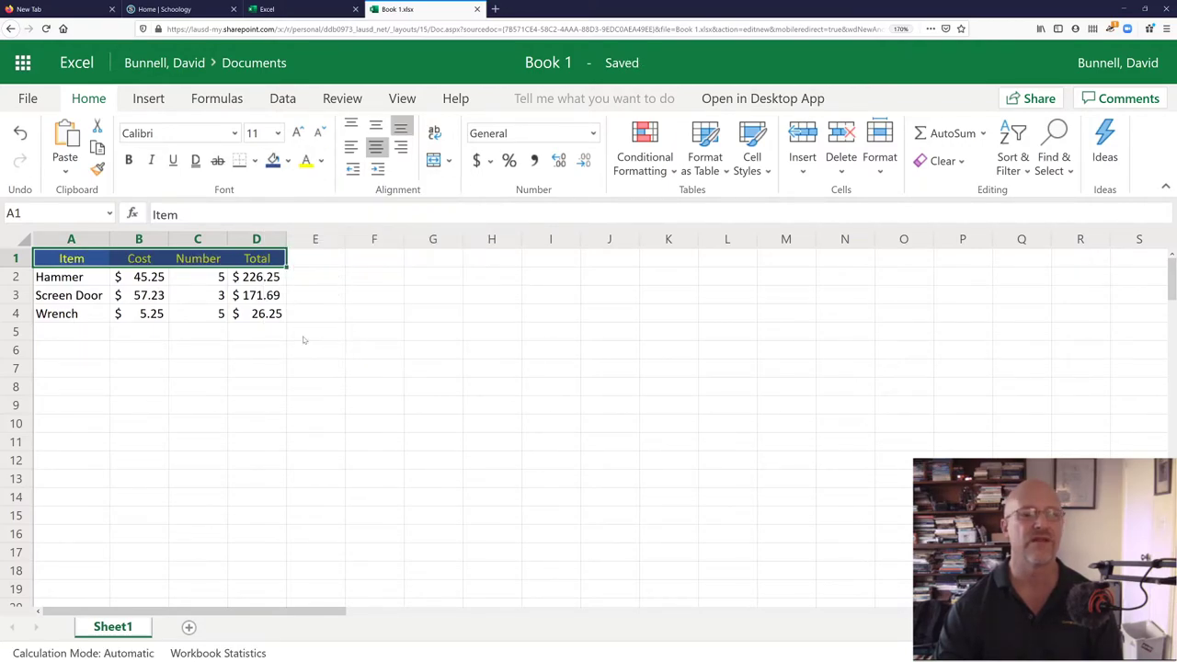
click(139, 293)
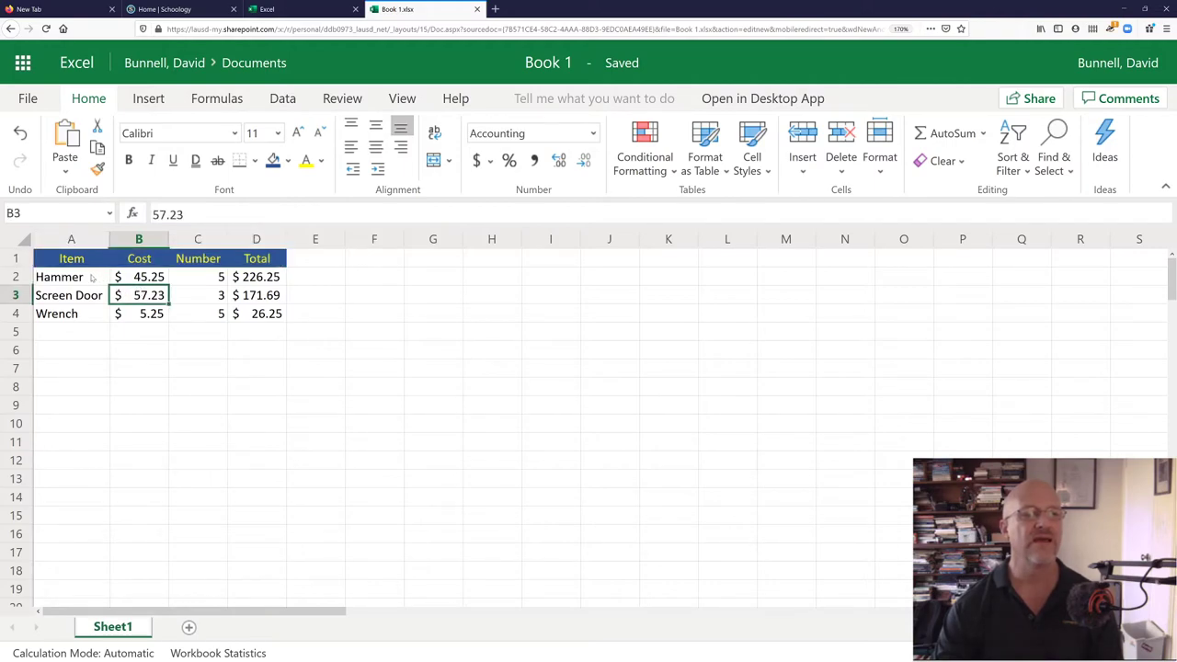
- Apply All Borders to the Hammer, Screen Door and Wrench rows in A2:D4
drag(92, 277, 258, 314)
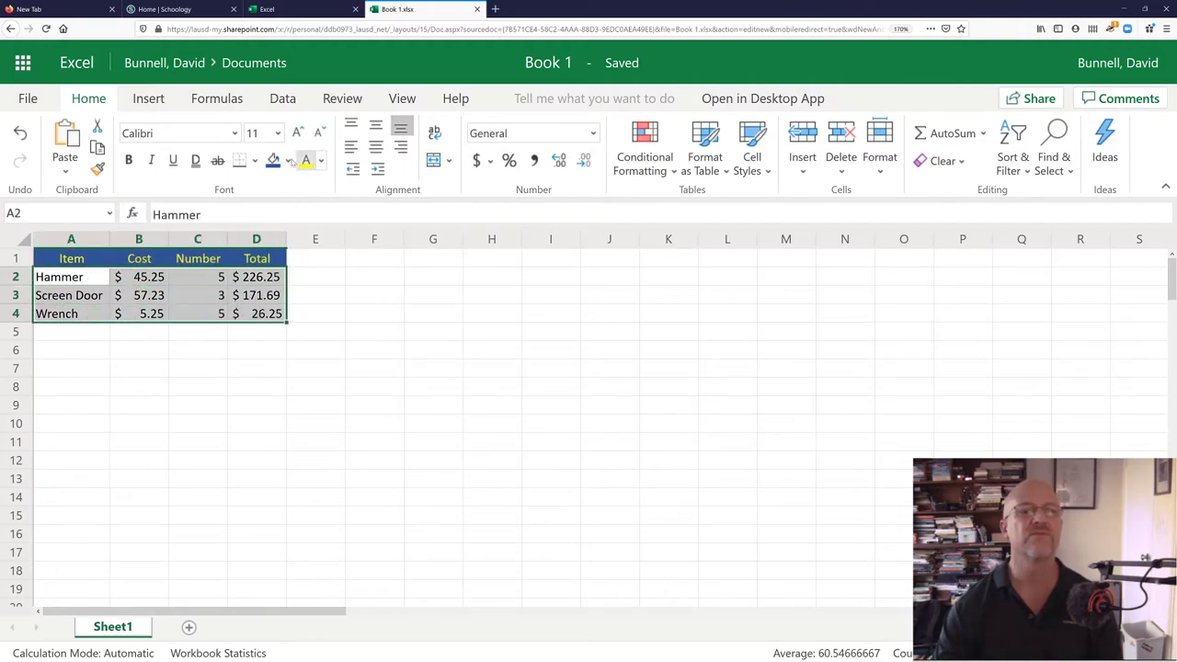
click(254, 163)
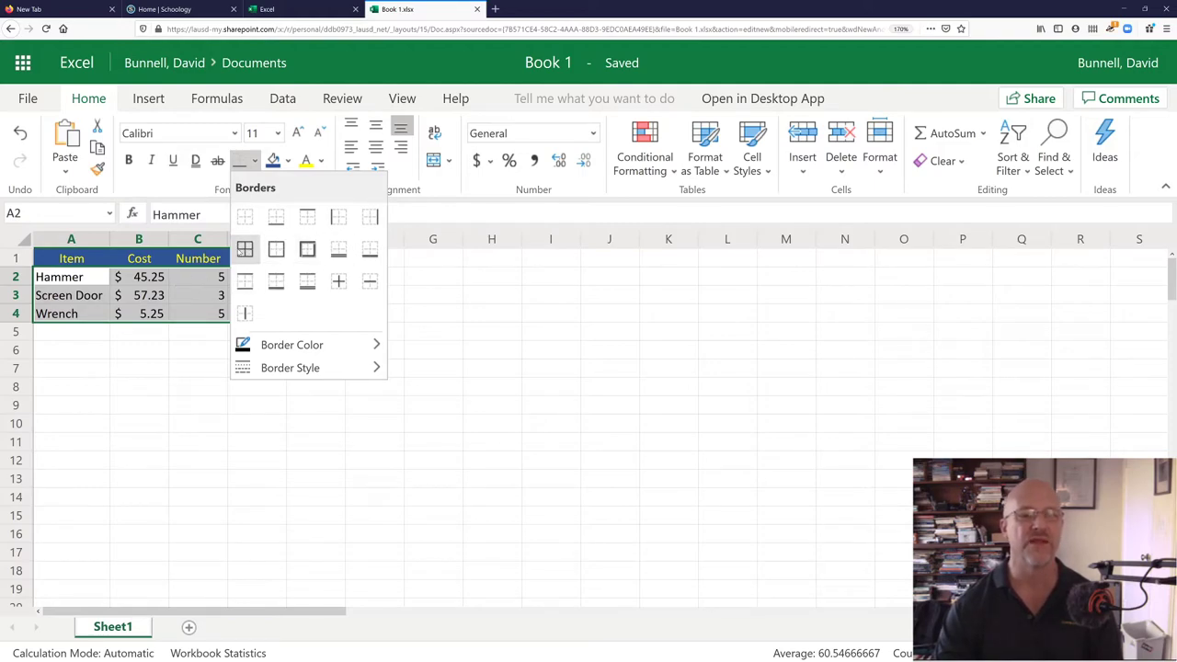
click(244, 250)
click(158, 299)
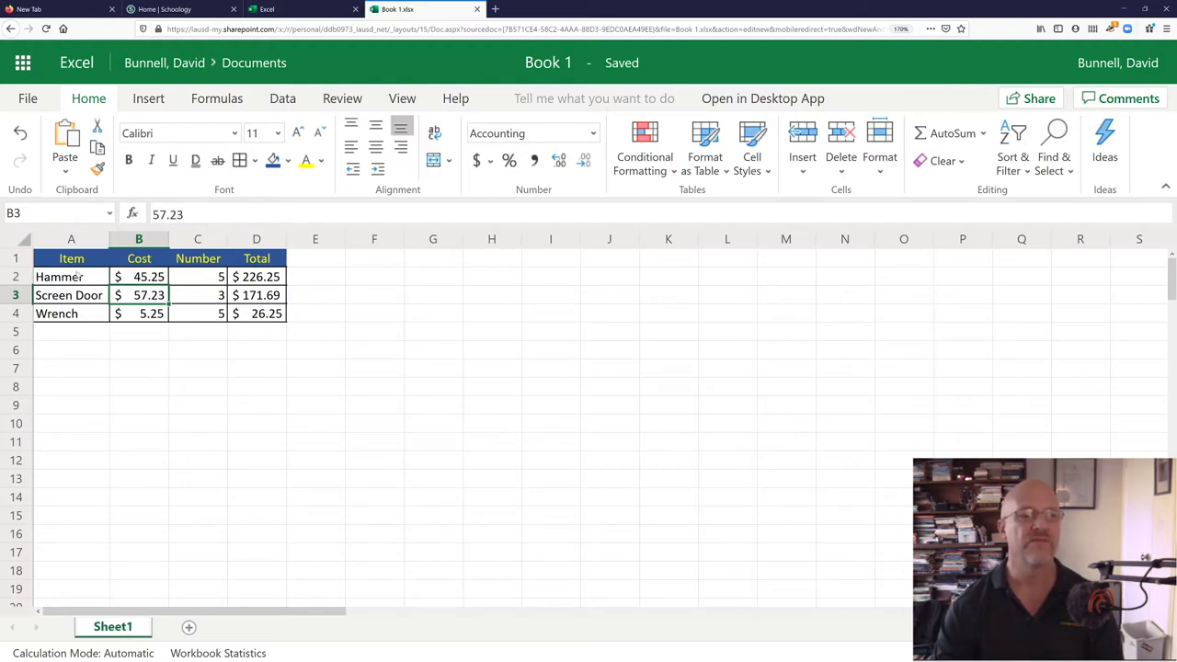
drag(78, 275, 248, 315)
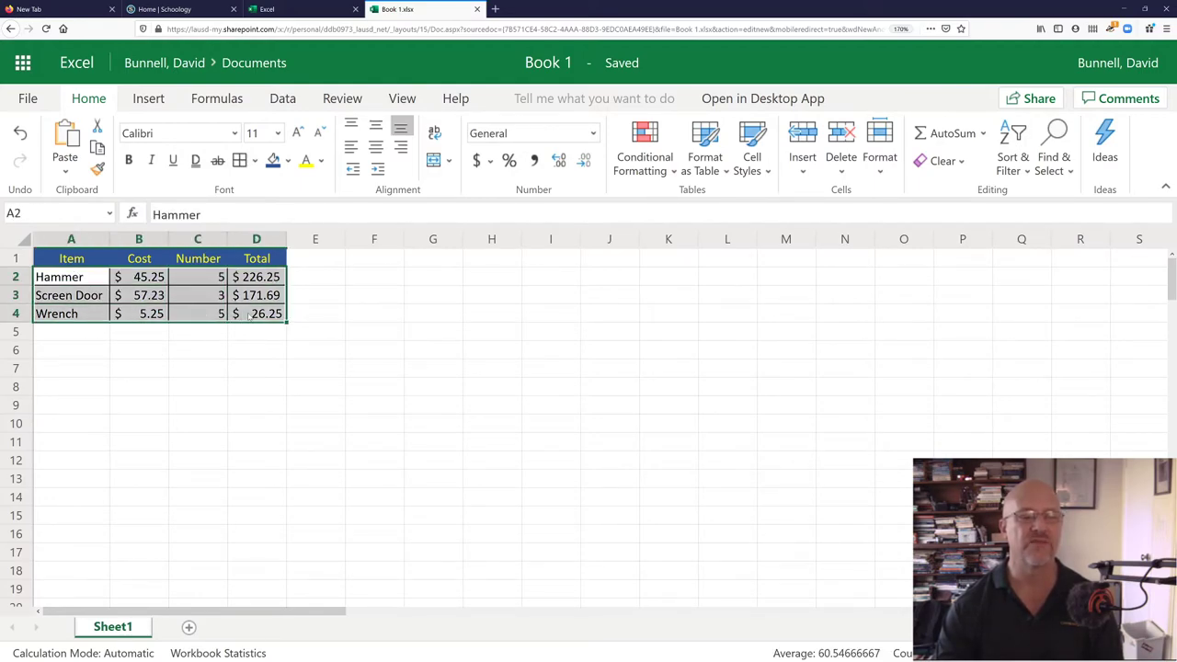
click(254, 340)
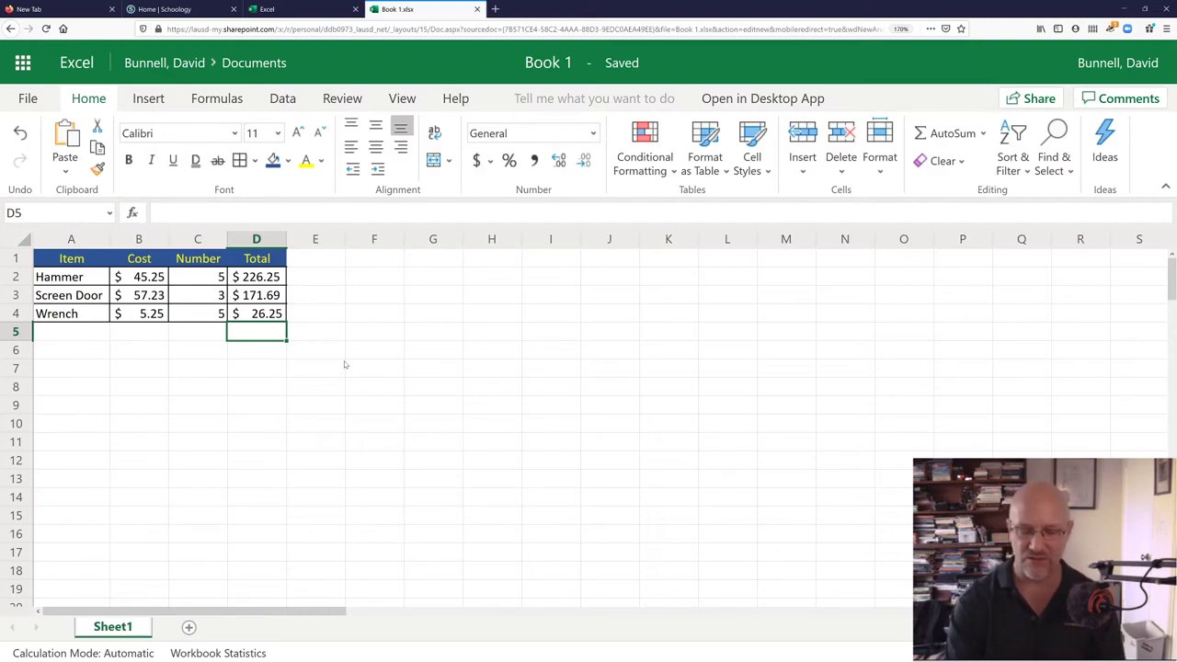
- Enter =D2+D3+D4 in D5 to show the $ 424.19 grand total
text(=)
key(Up)
key(Up)
key(Up)
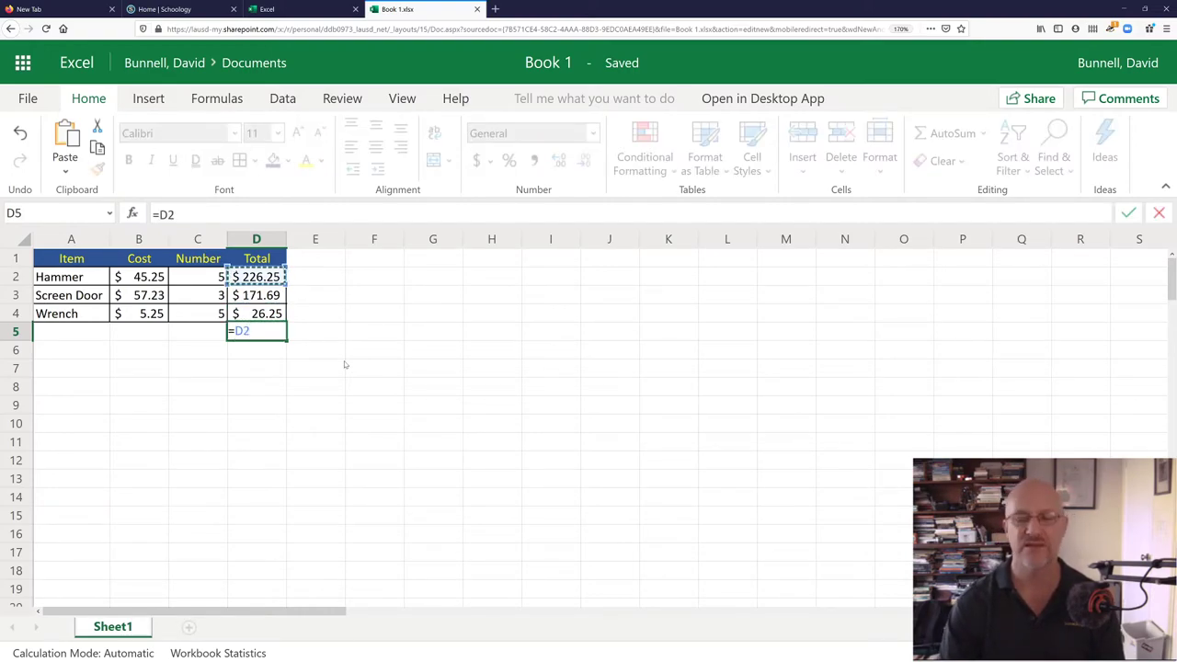
text(+)
key(Up)
key(Up)
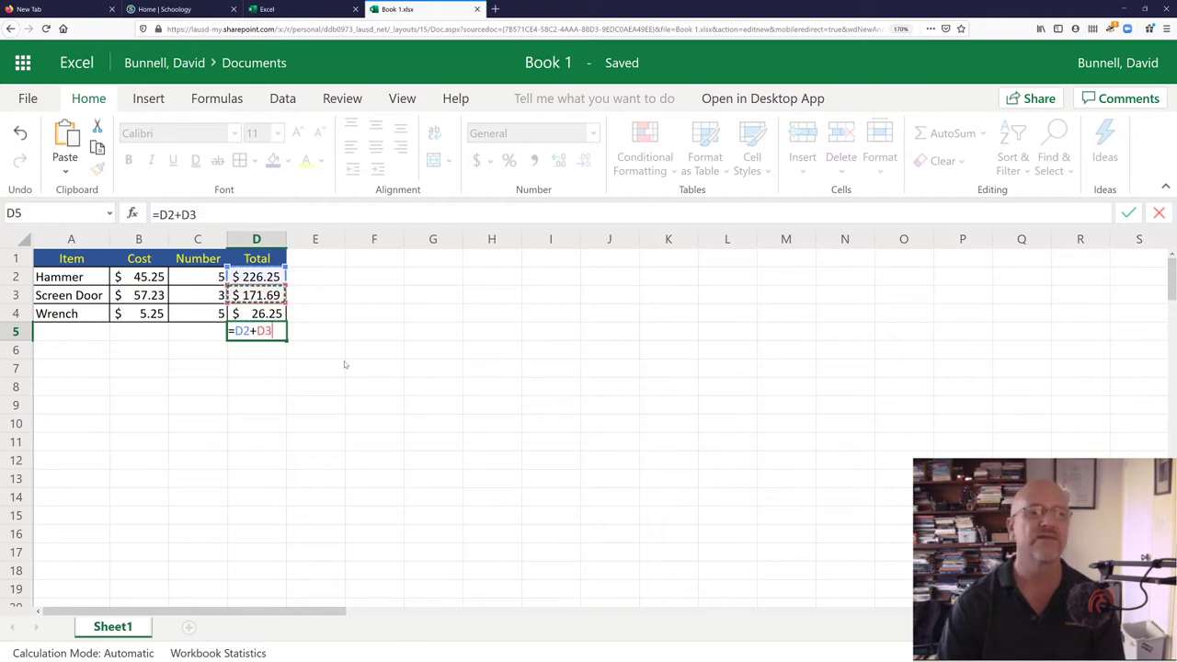
text(+)
key(Up)
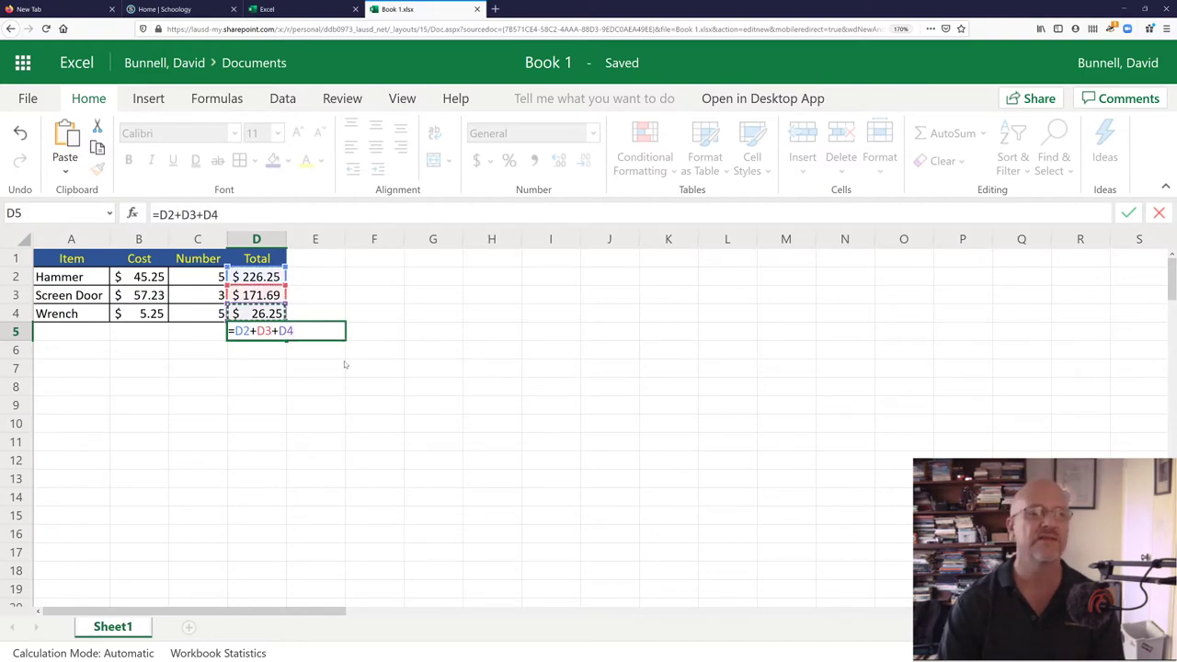
key(Return)
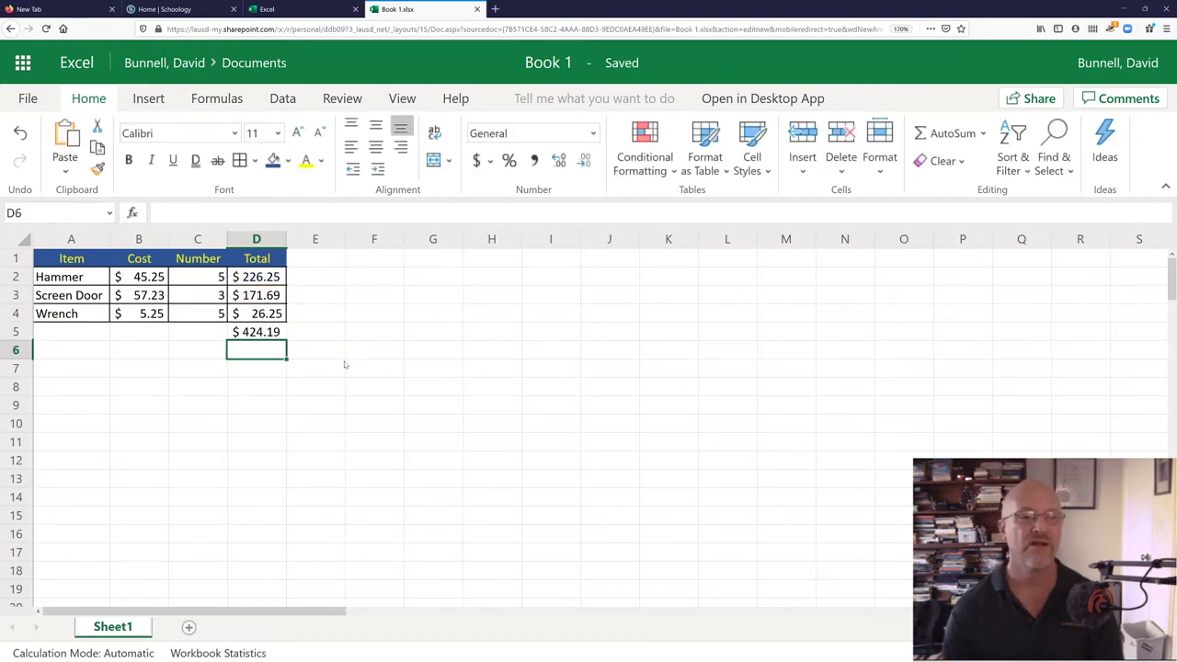
key(Up)
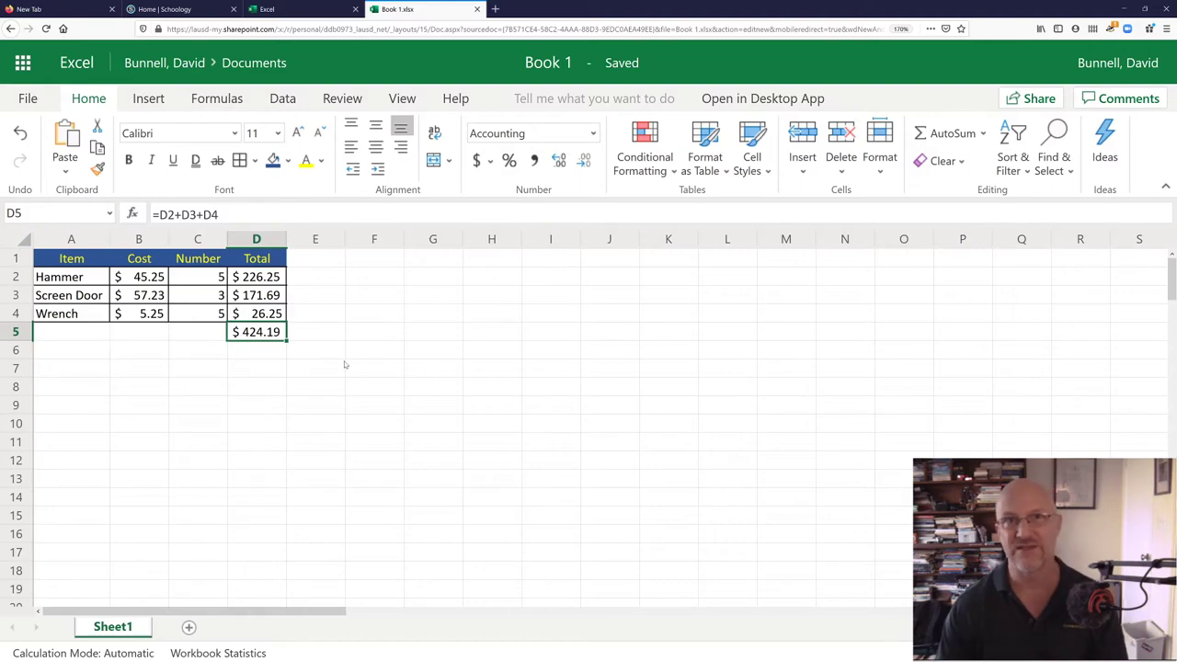
- Replace D5's formula with =SUM(D2:D4), keeping the $ 424.19 total
key(BackSpace)
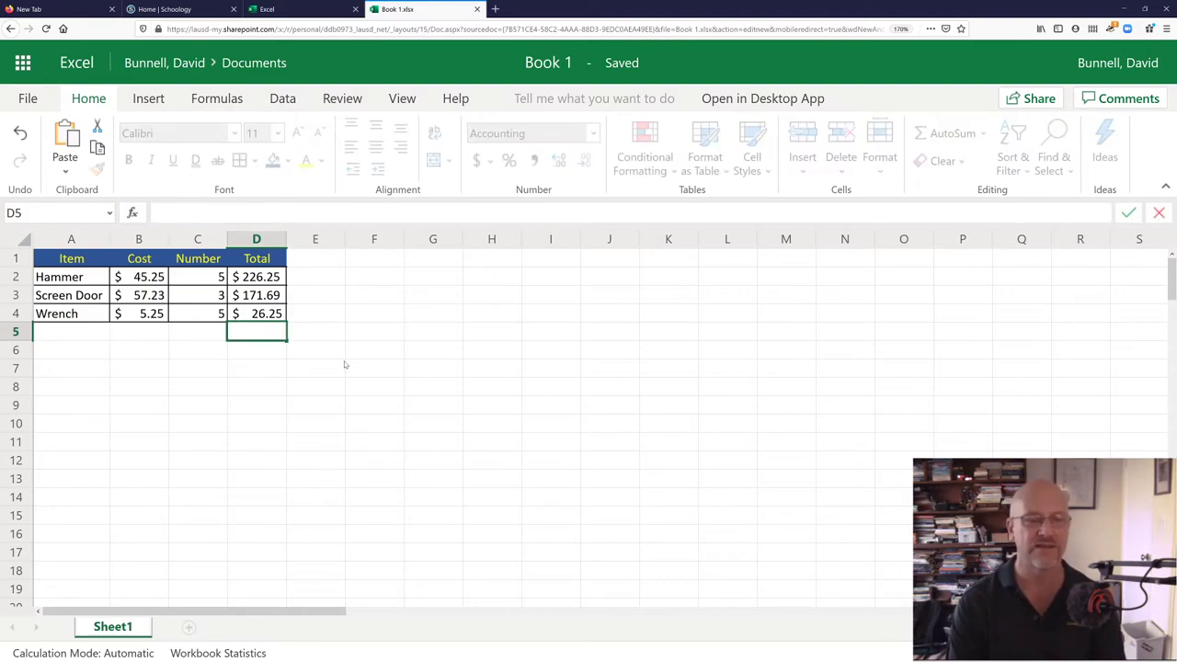
text(=)
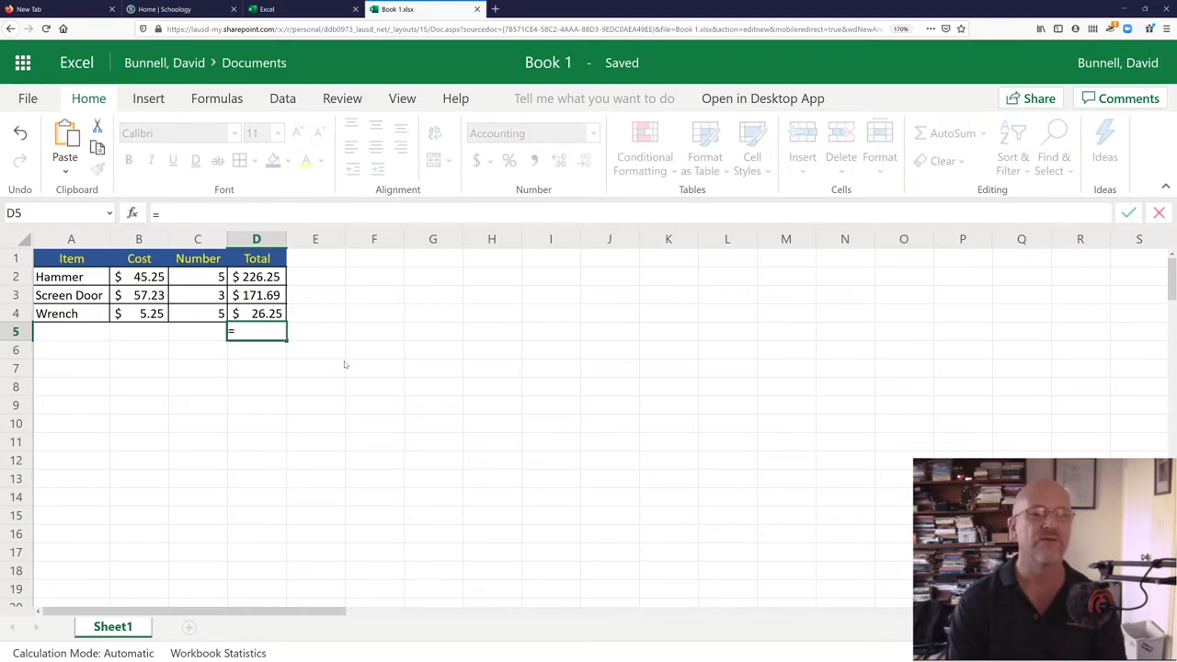
text(sum)
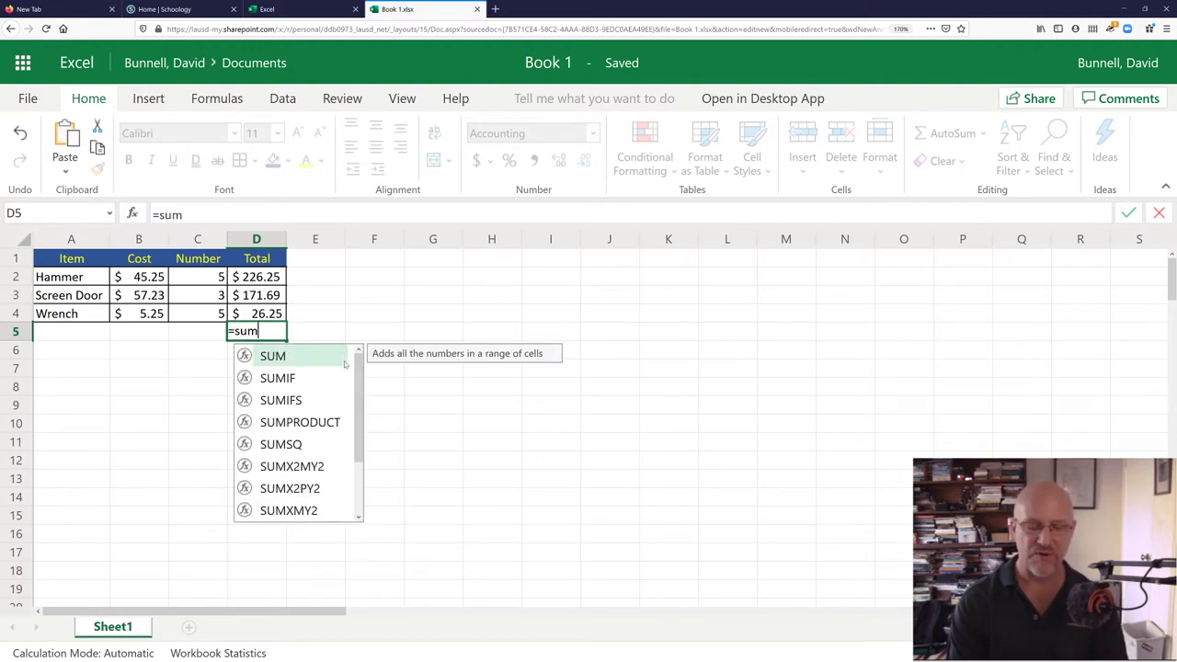
text(()
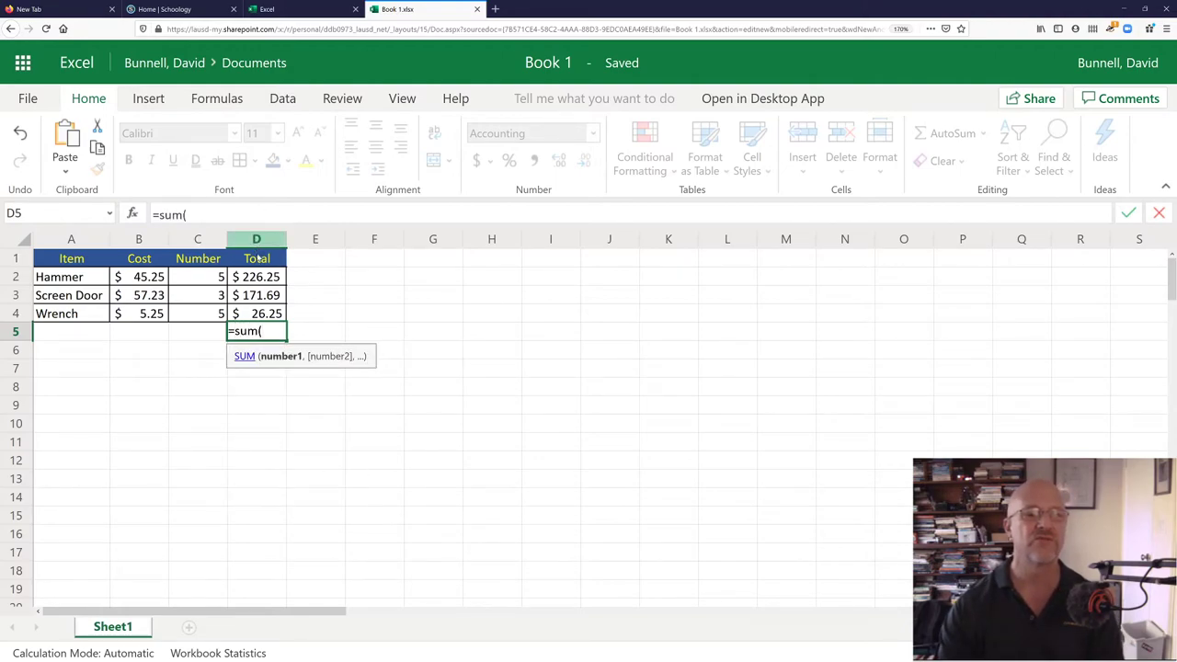
drag(246, 276, 246, 315)
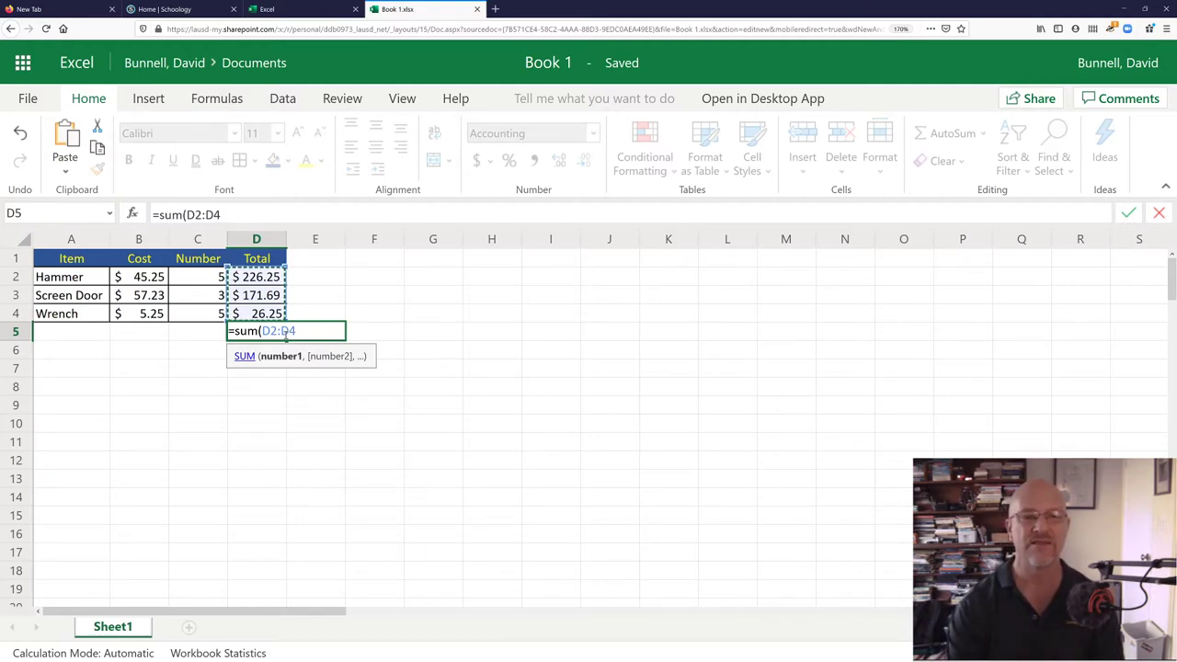
text())
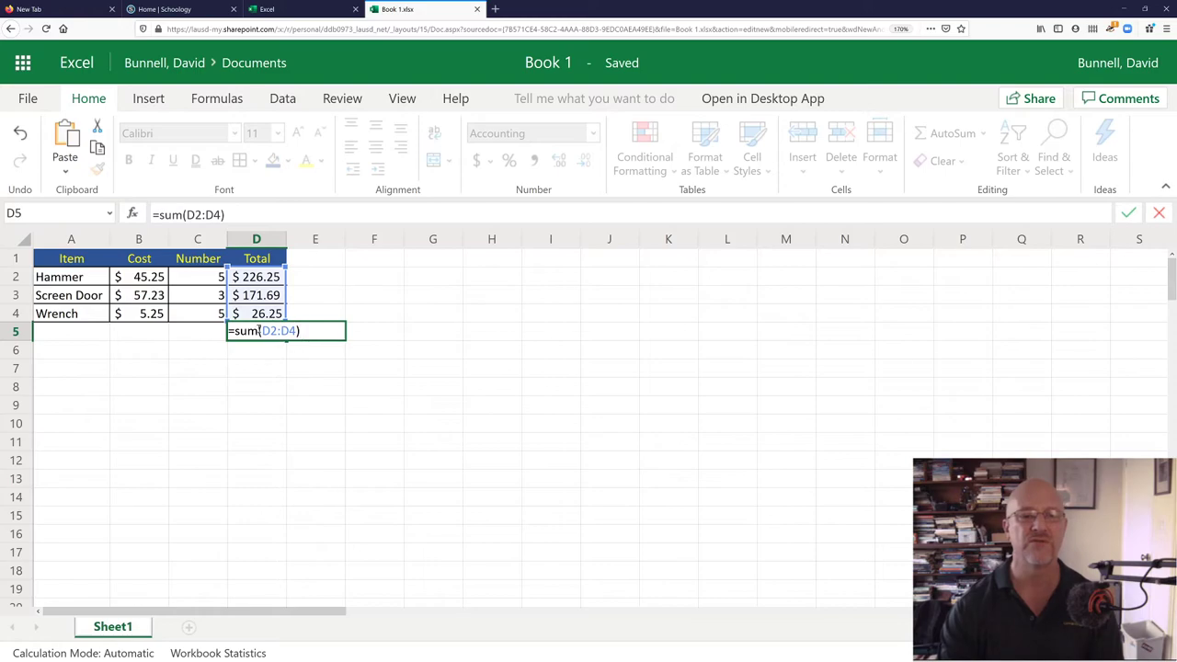
key(Return)
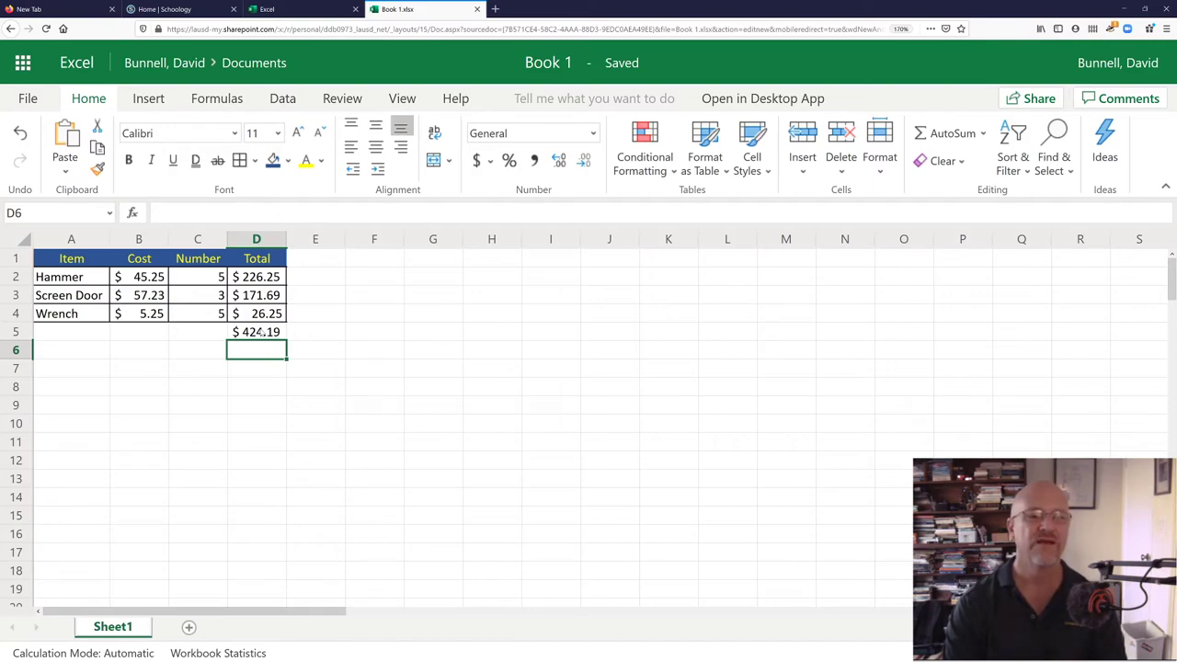
click(261, 333)
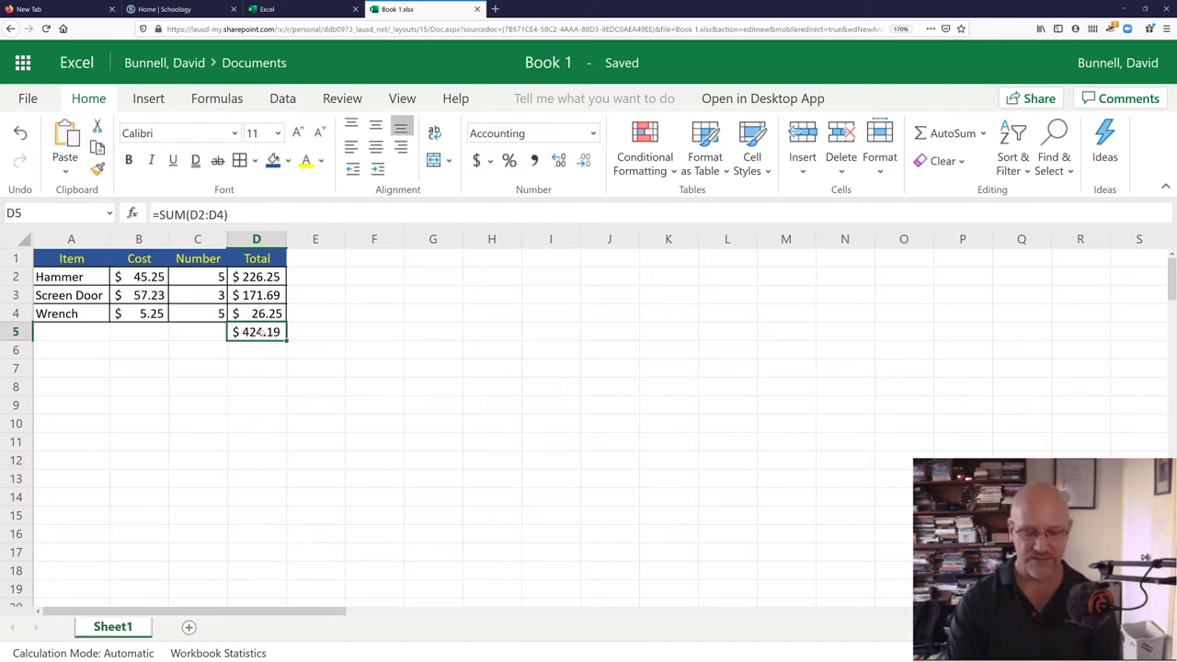
key(ctrl+c)
key(Left)
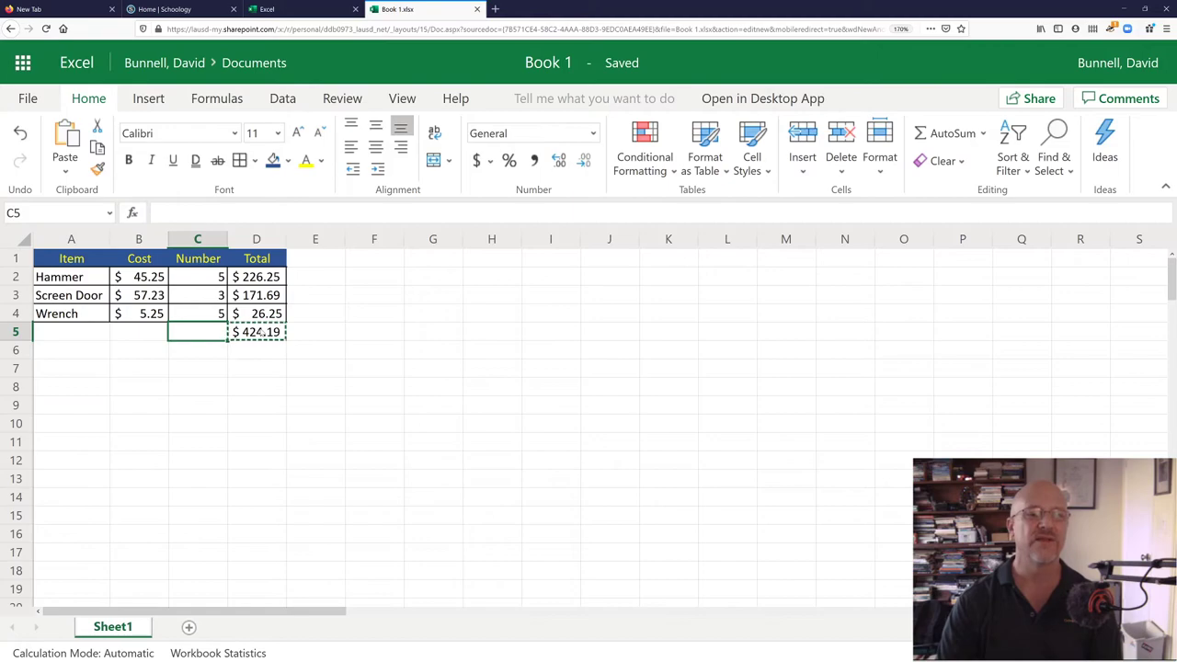
key(Down)
key(Up)
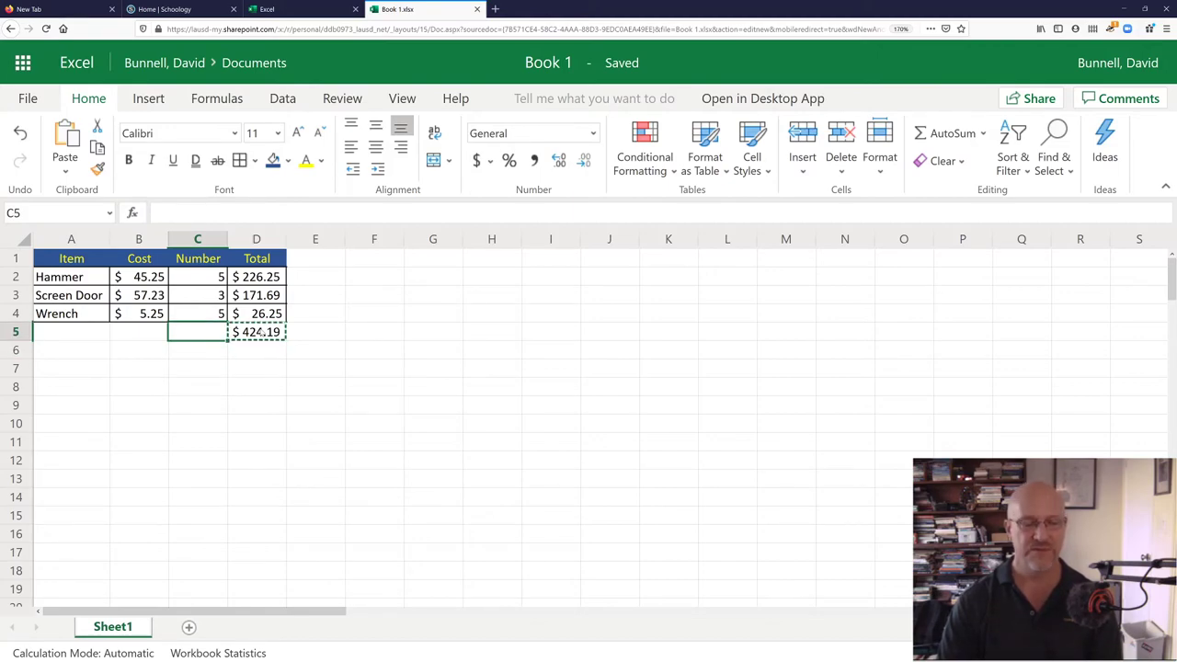
key(ctrl+v)
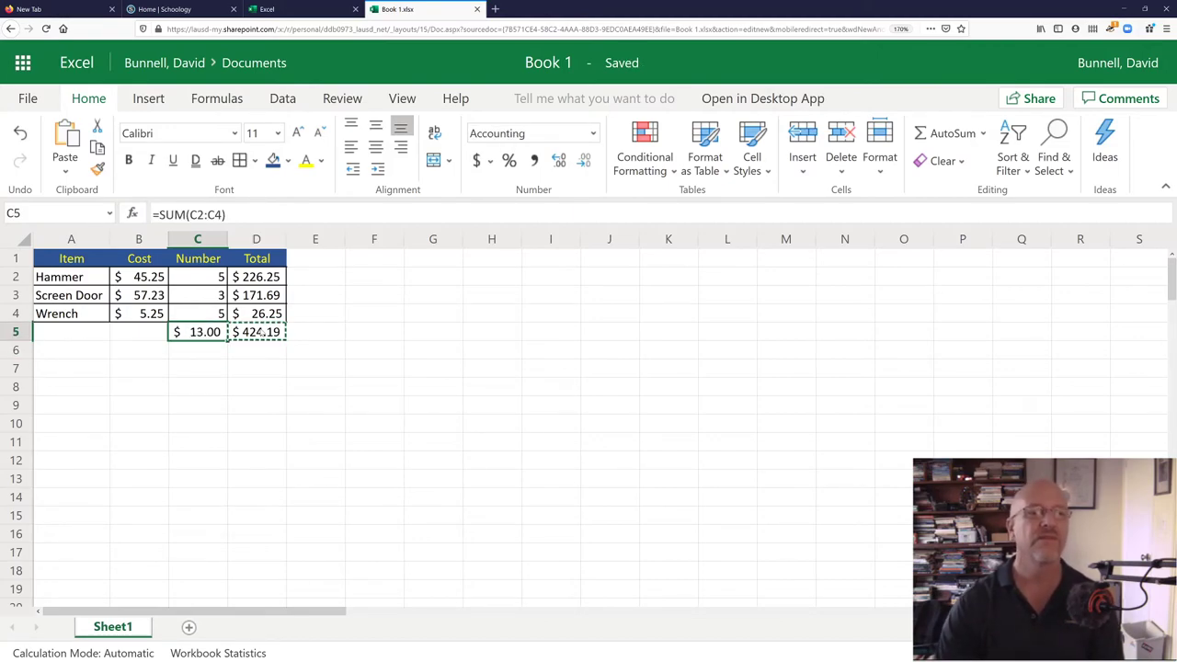
key(Delete)
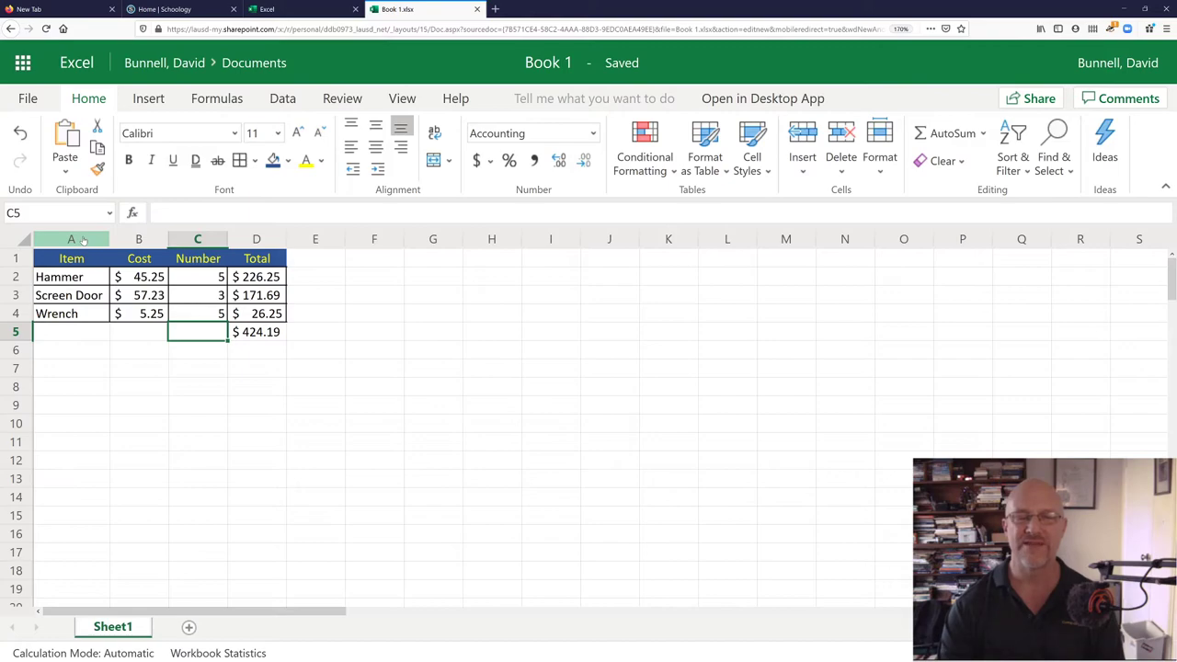
click(120, 356)
click(188, 406)
click(275, 412)
click(174, 367)
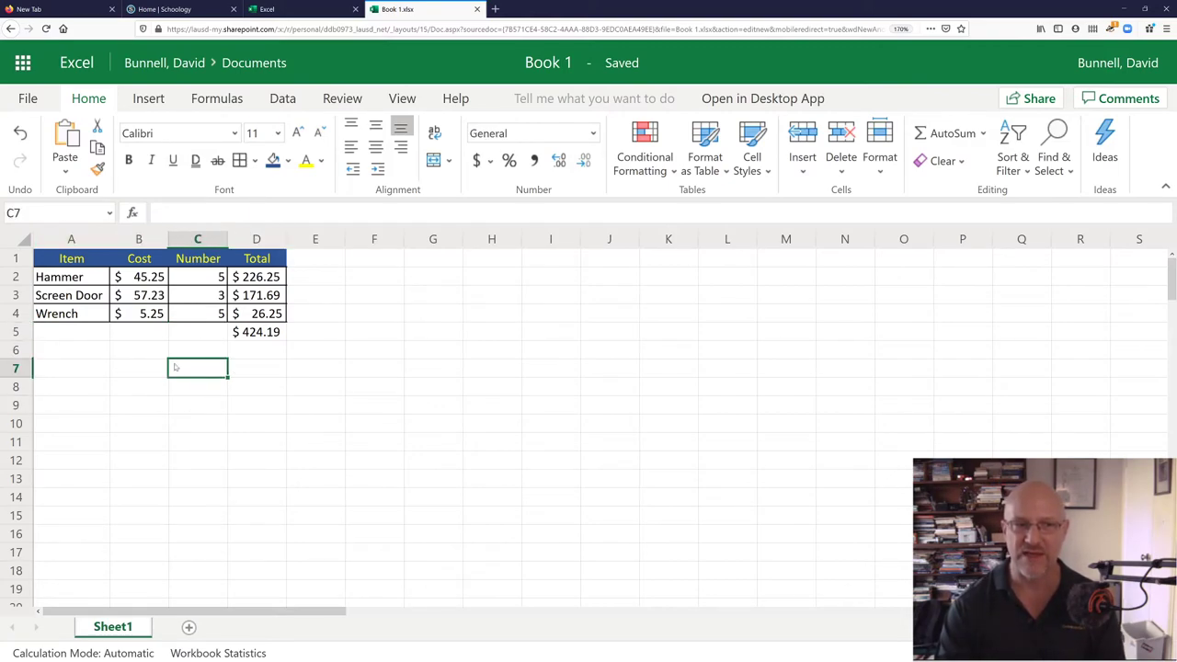
click(117, 355)
click(170, 361)
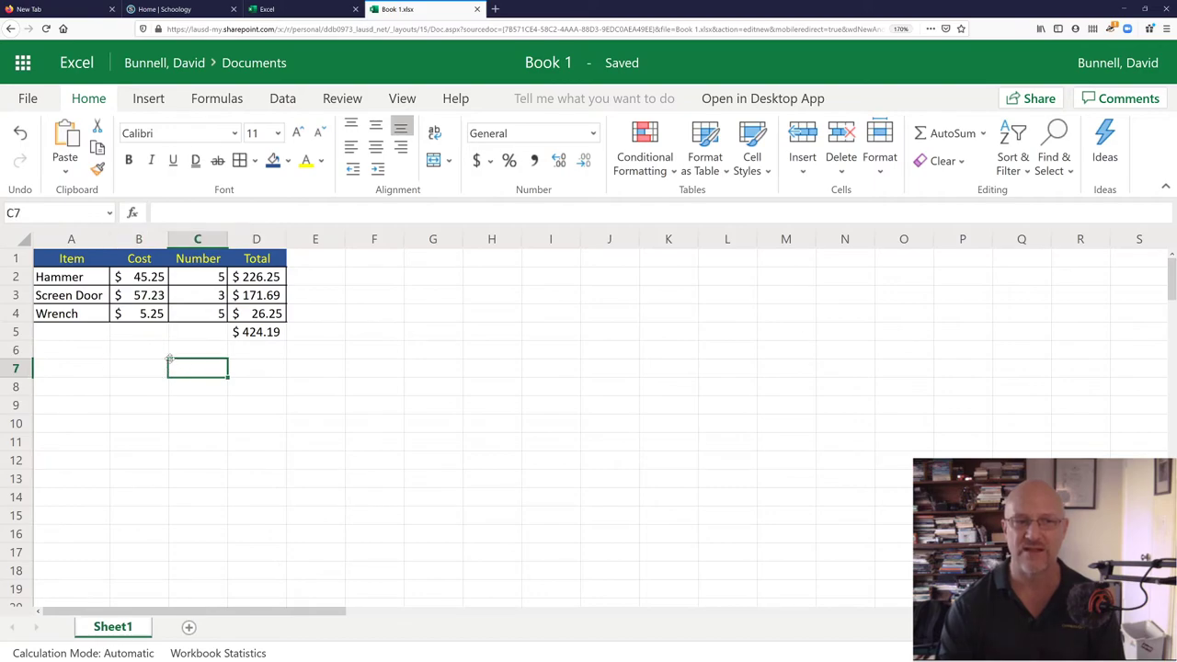
click(122, 355)
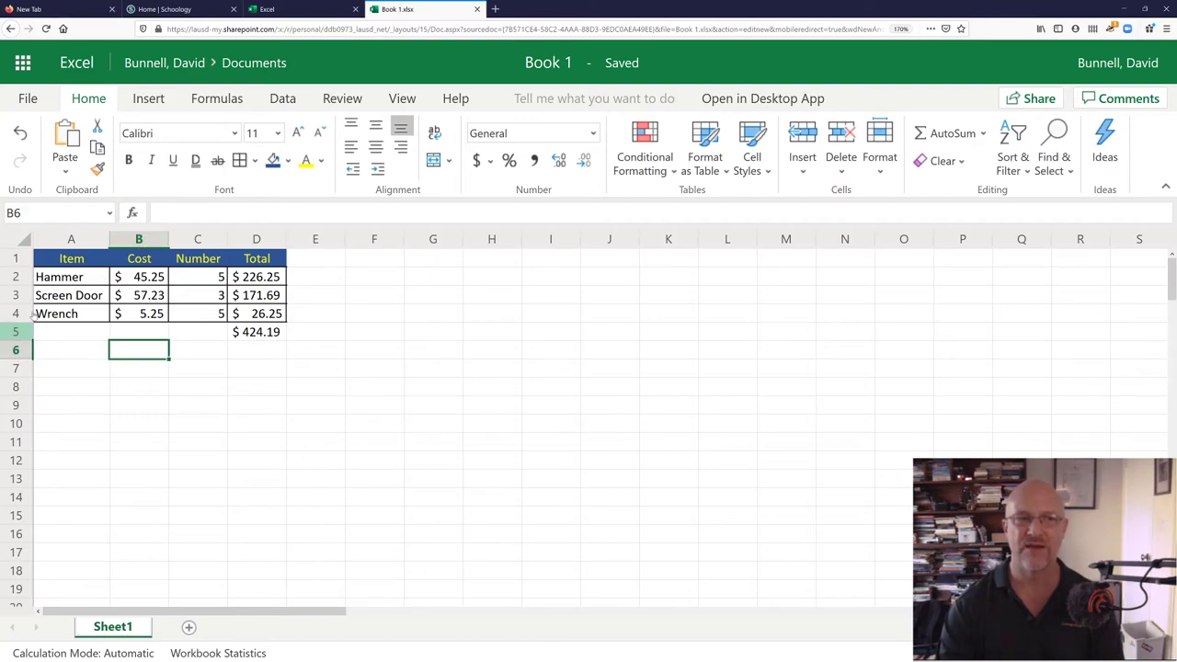
click(35, 212)
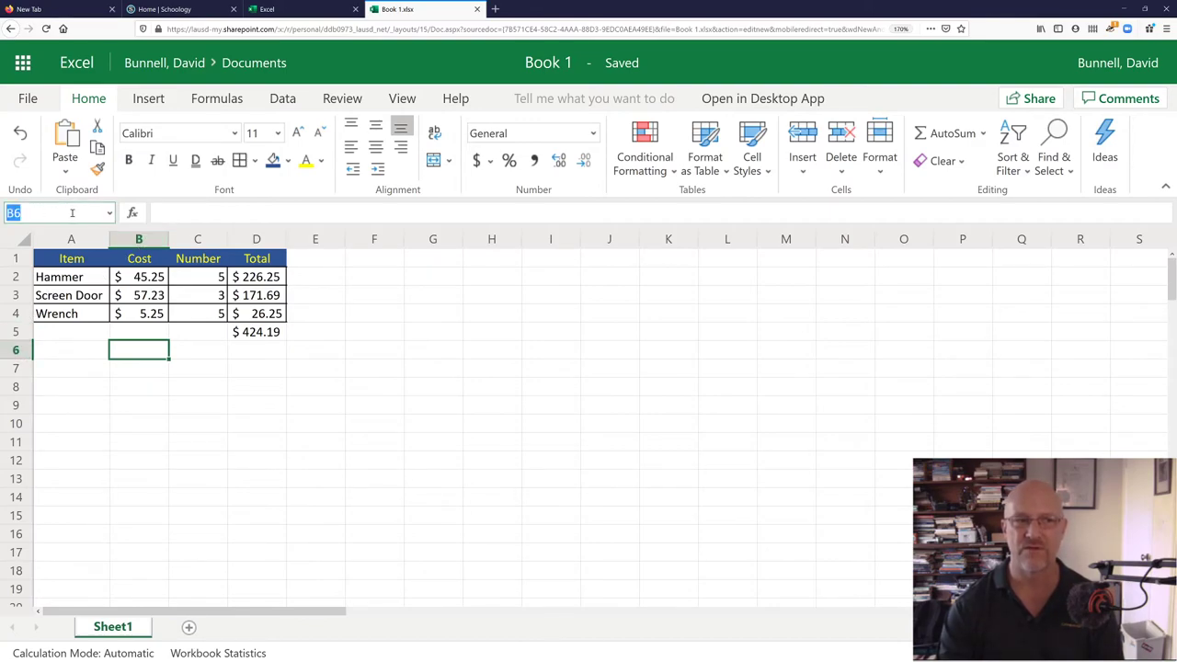
click(109, 212)
click(110, 212)
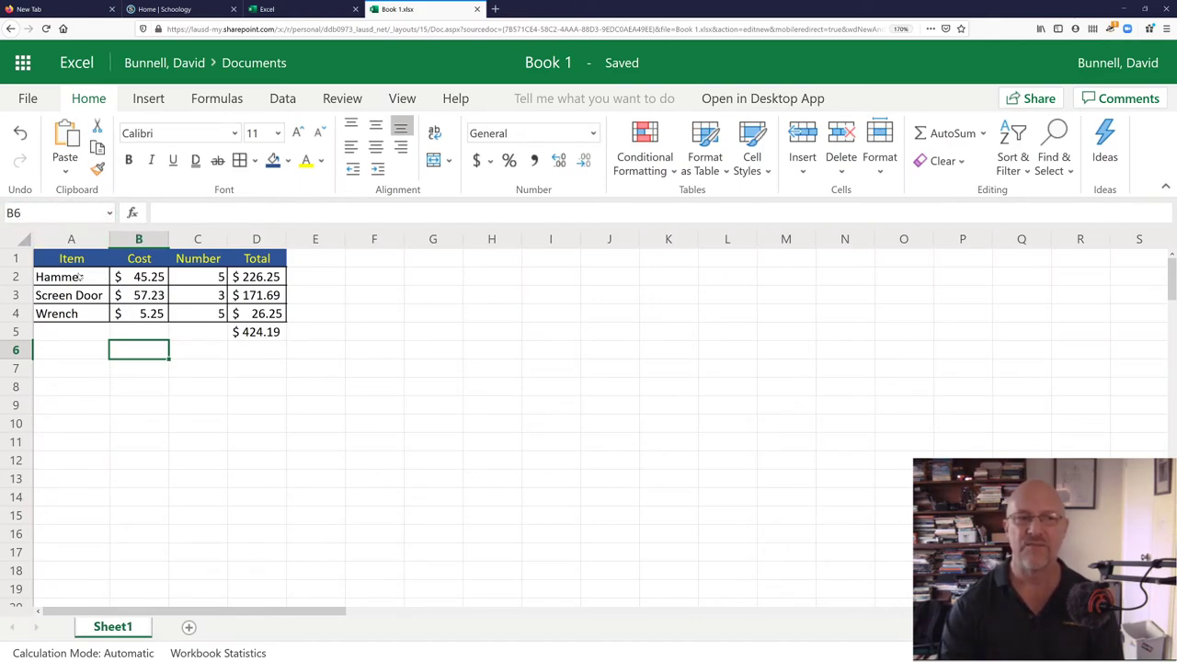
drag(80, 276, 80, 314)
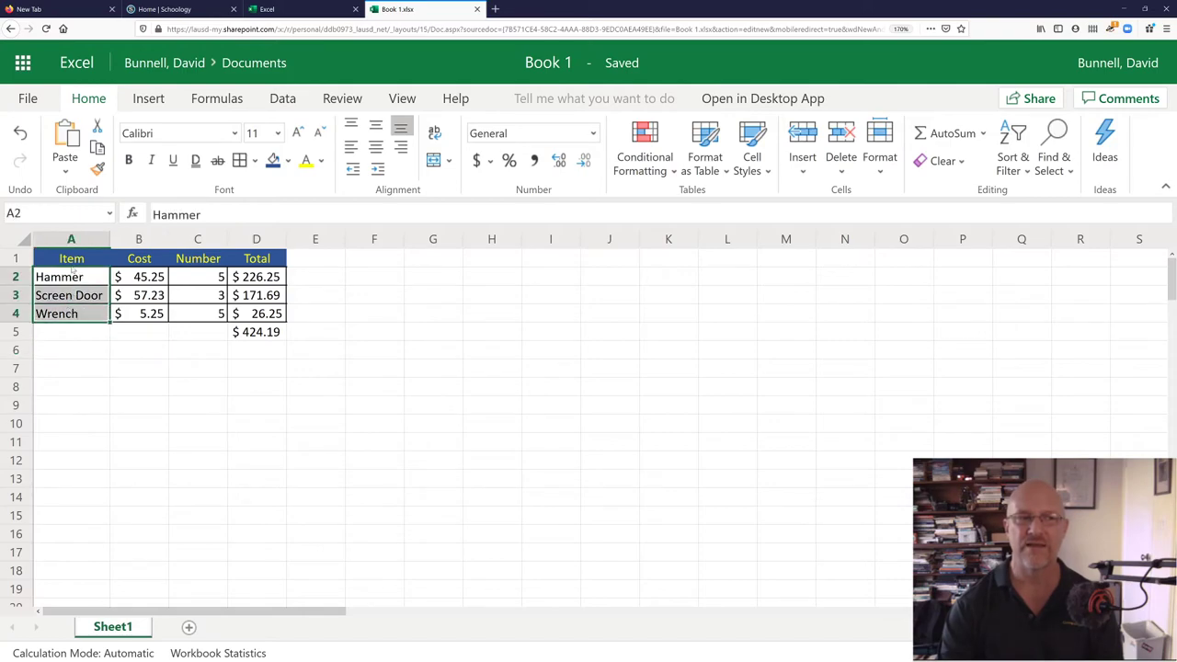
click(210, 296)
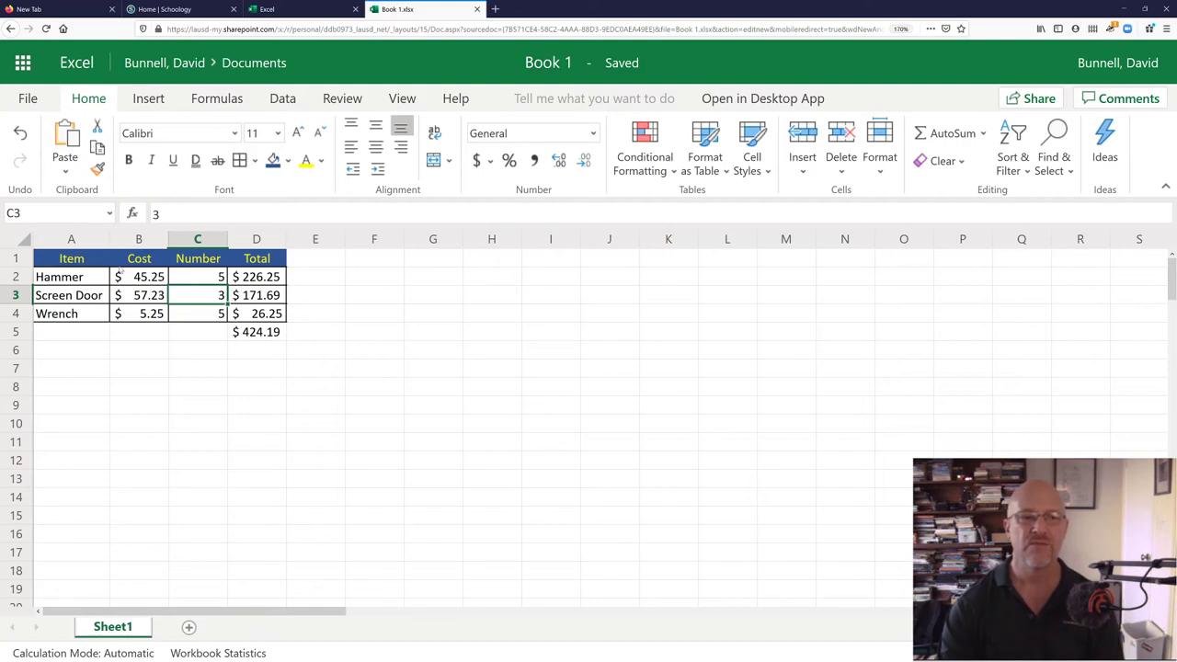
click(57, 276)
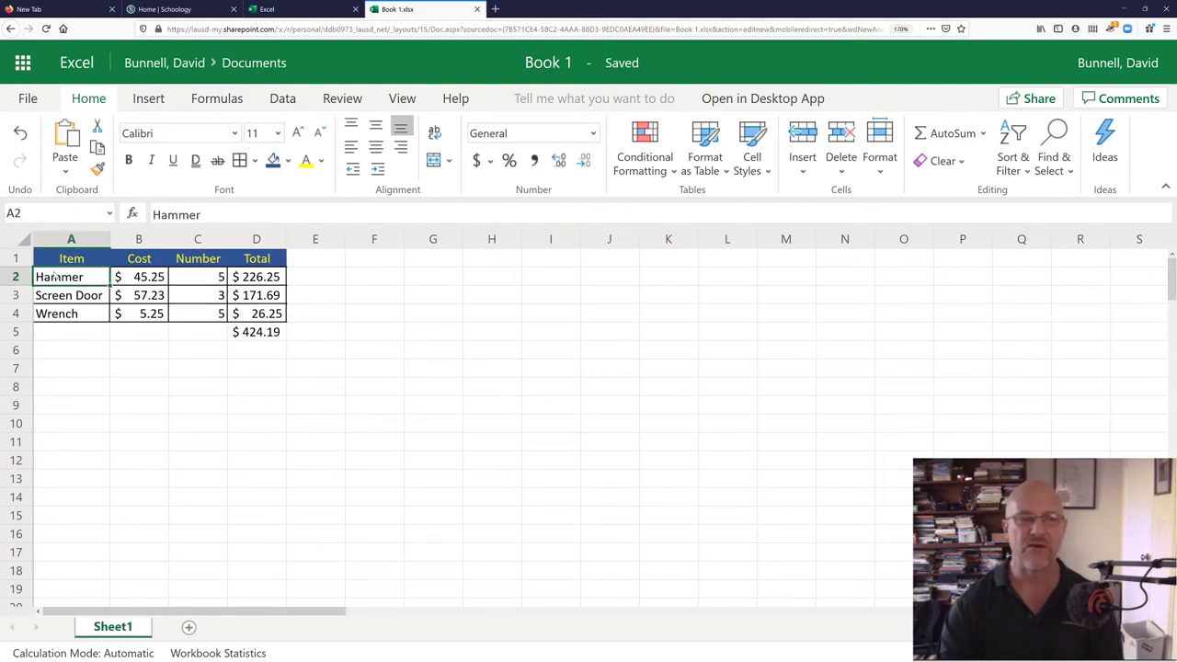
- Set Hammer's Number in C2 to 10, making its Total $452.50 and the grand total $650.44
click(250, 276)
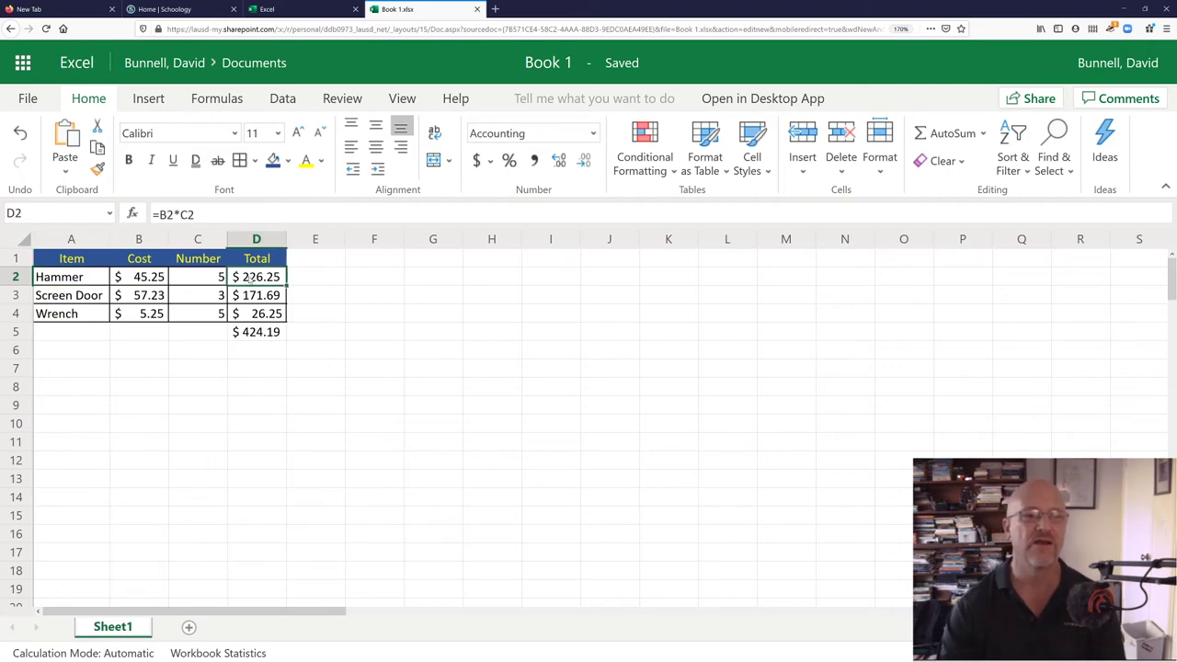
click(202, 279)
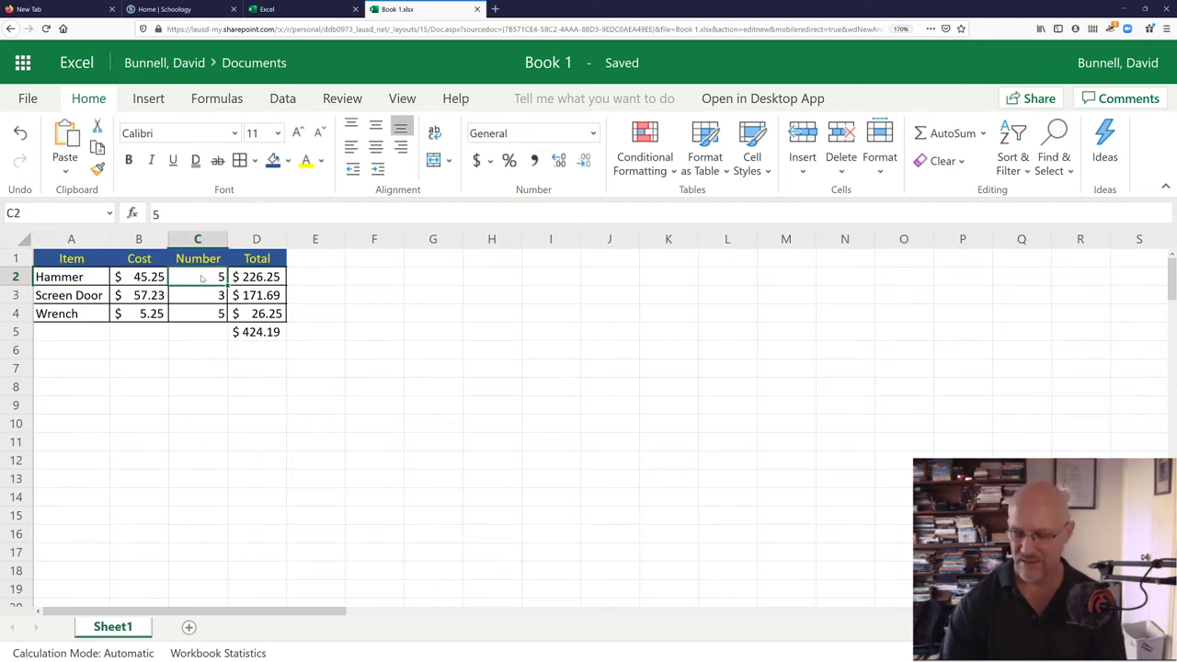
text(10)
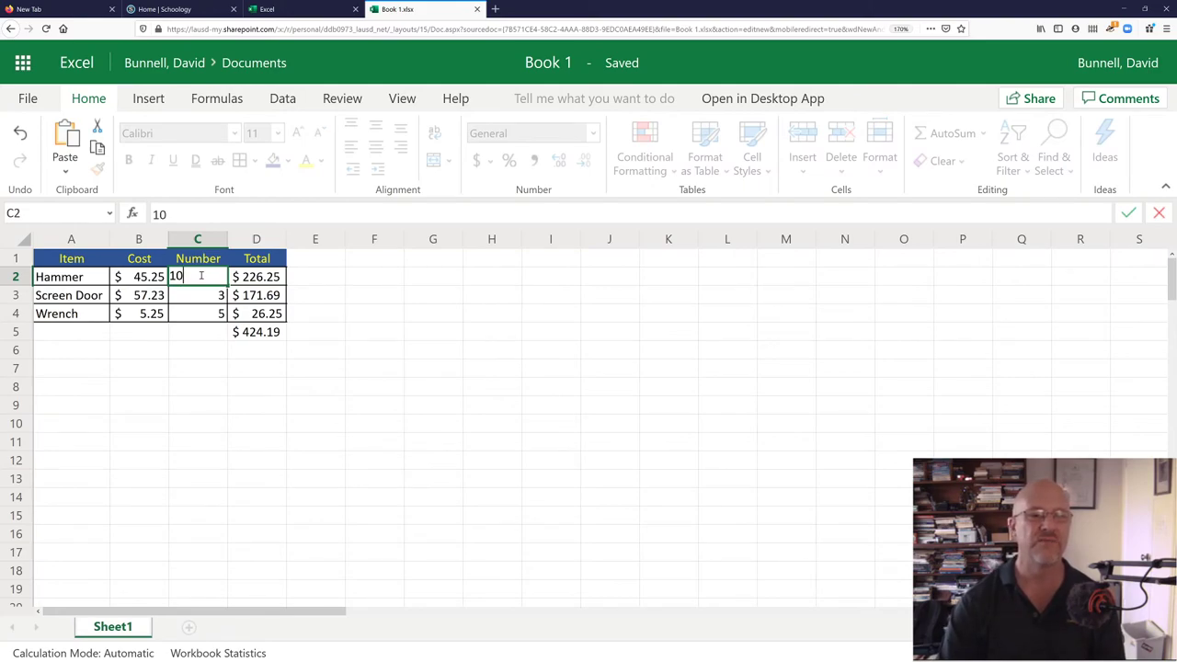
key(Return)
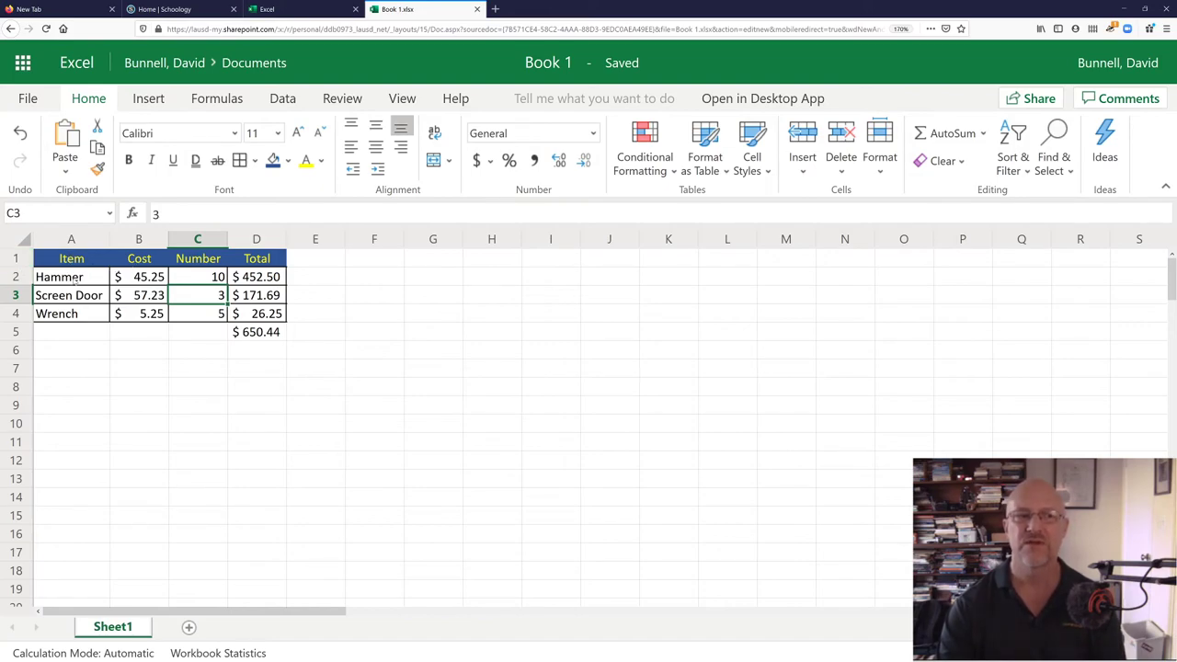
click(59, 277)
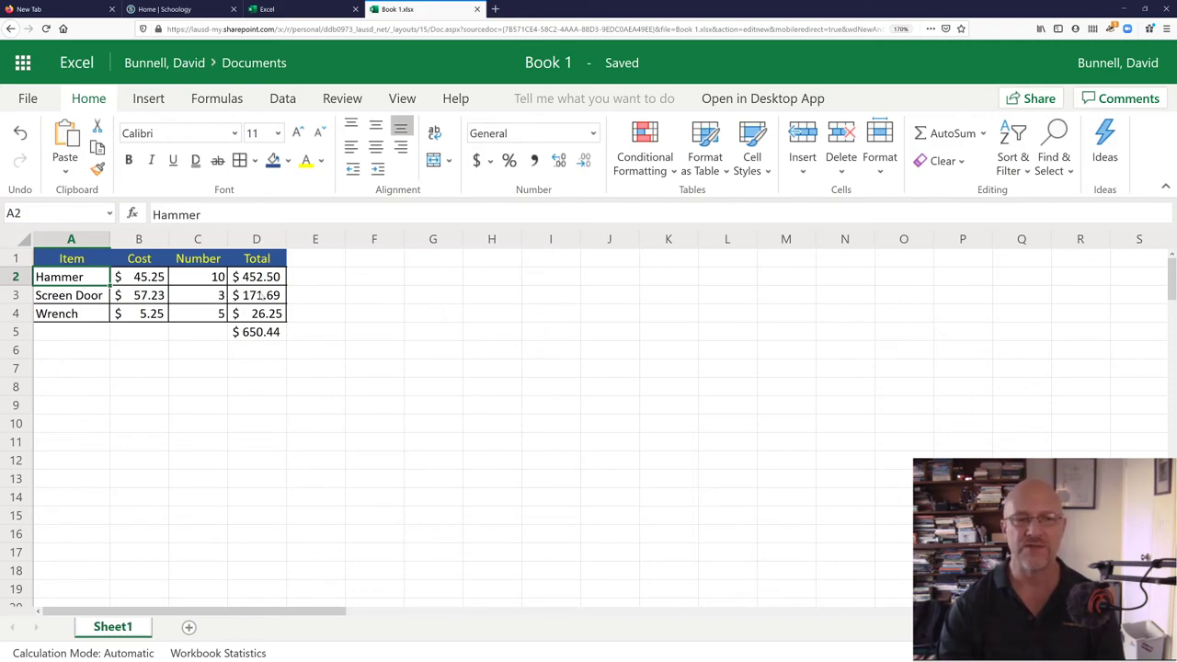
click(203, 278)
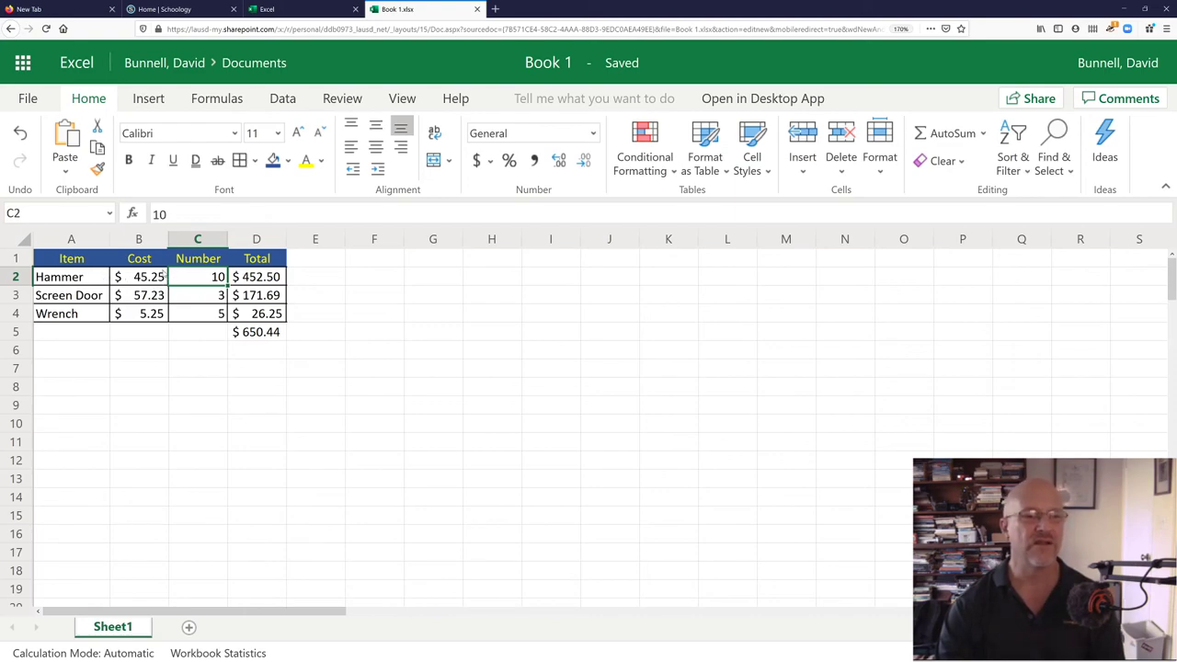
drag(258, 281, 257, 313)
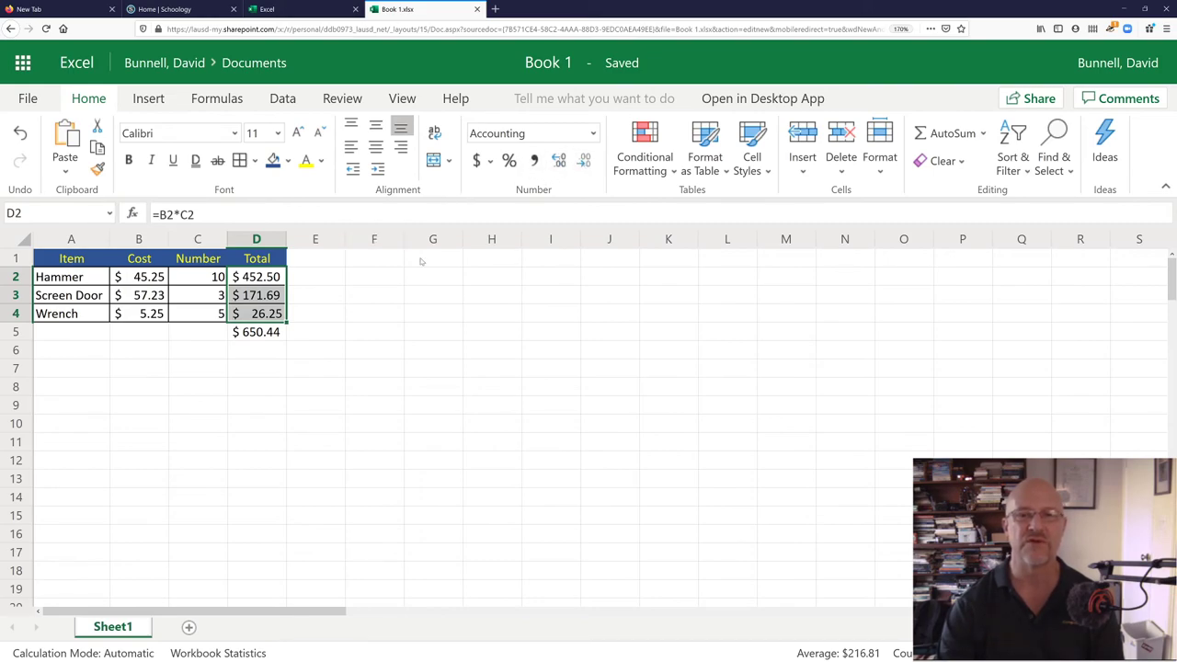
click(191, 311)
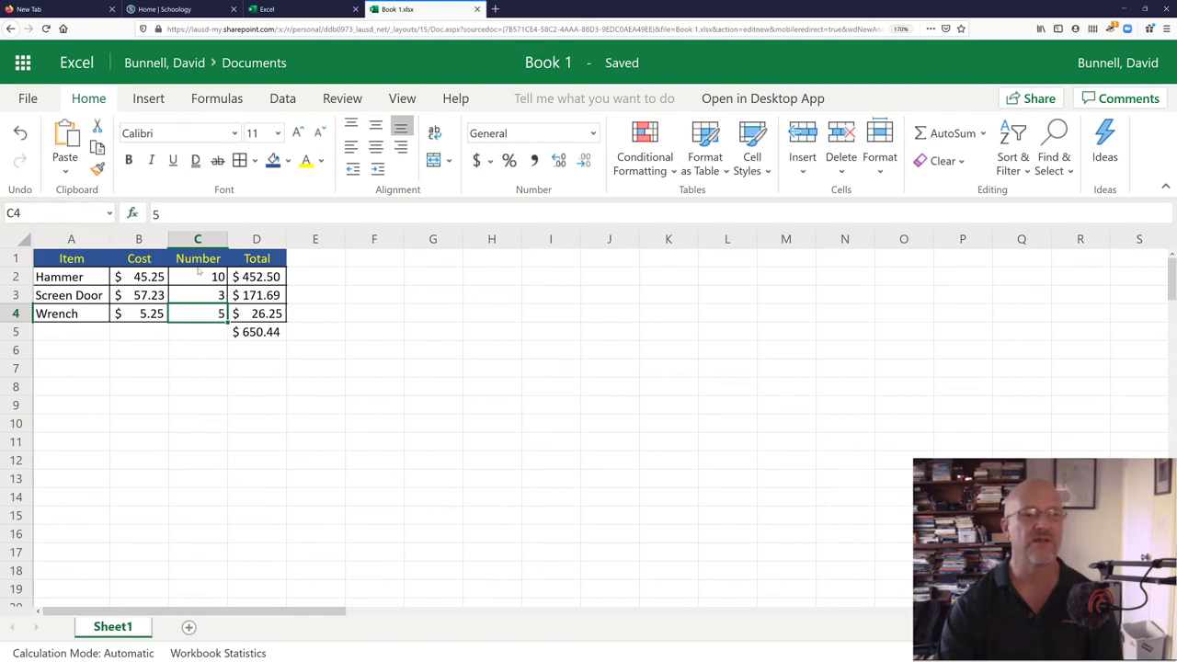
click(249, 314)
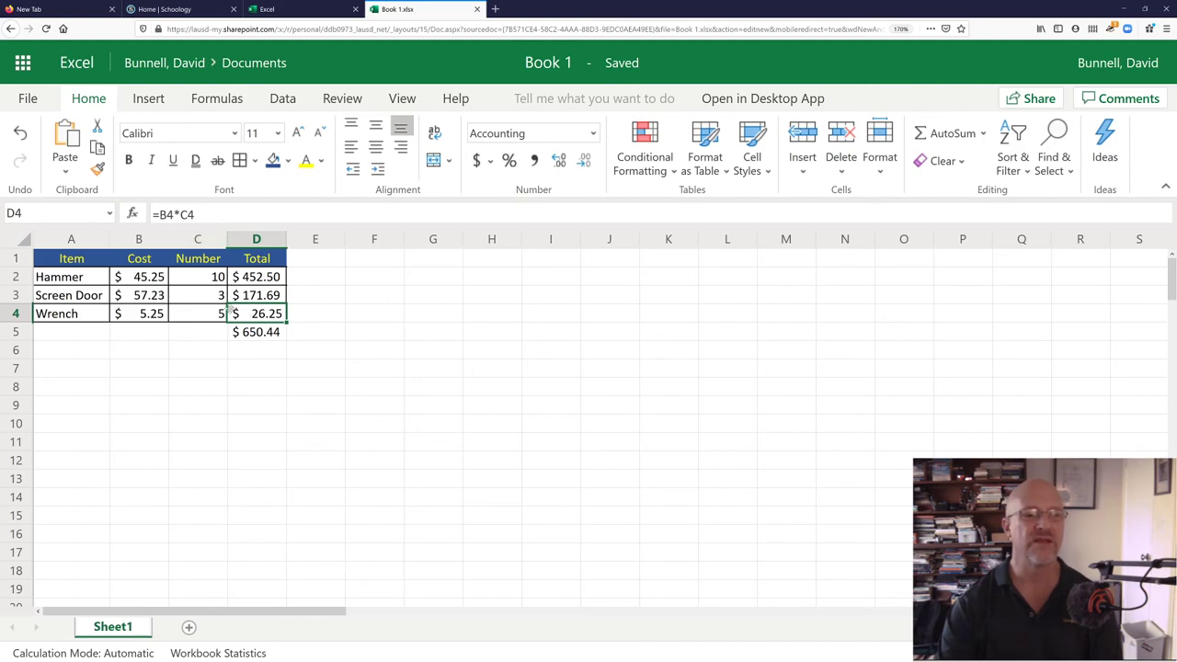
click(207, 315)
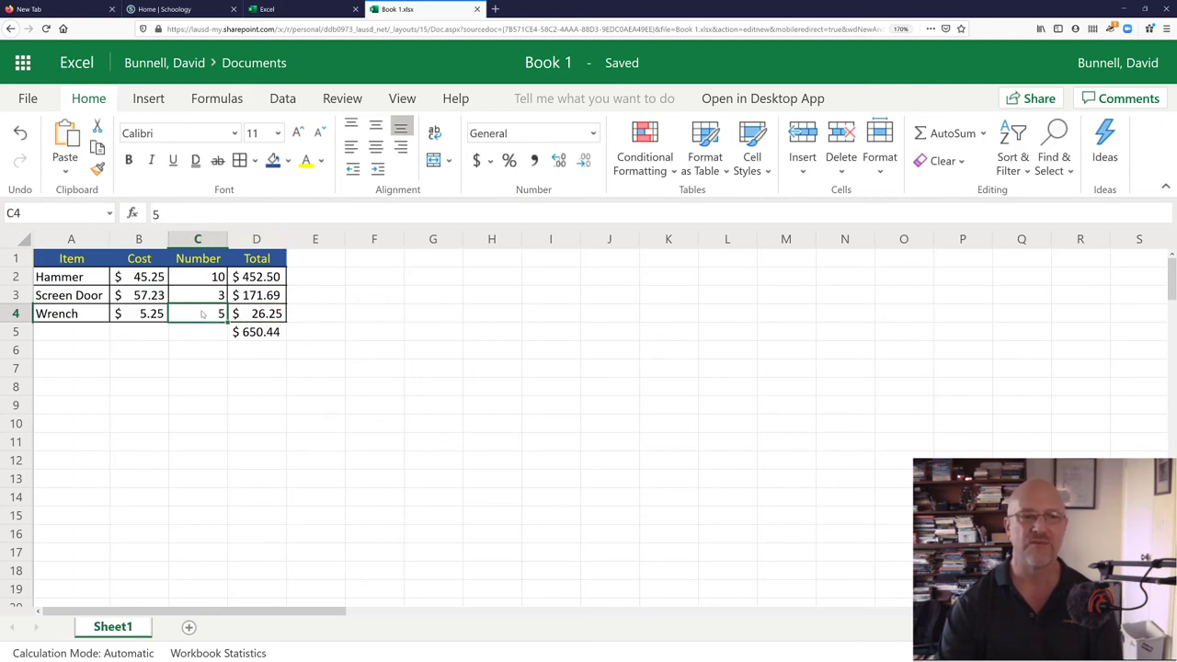
click(252, 310)
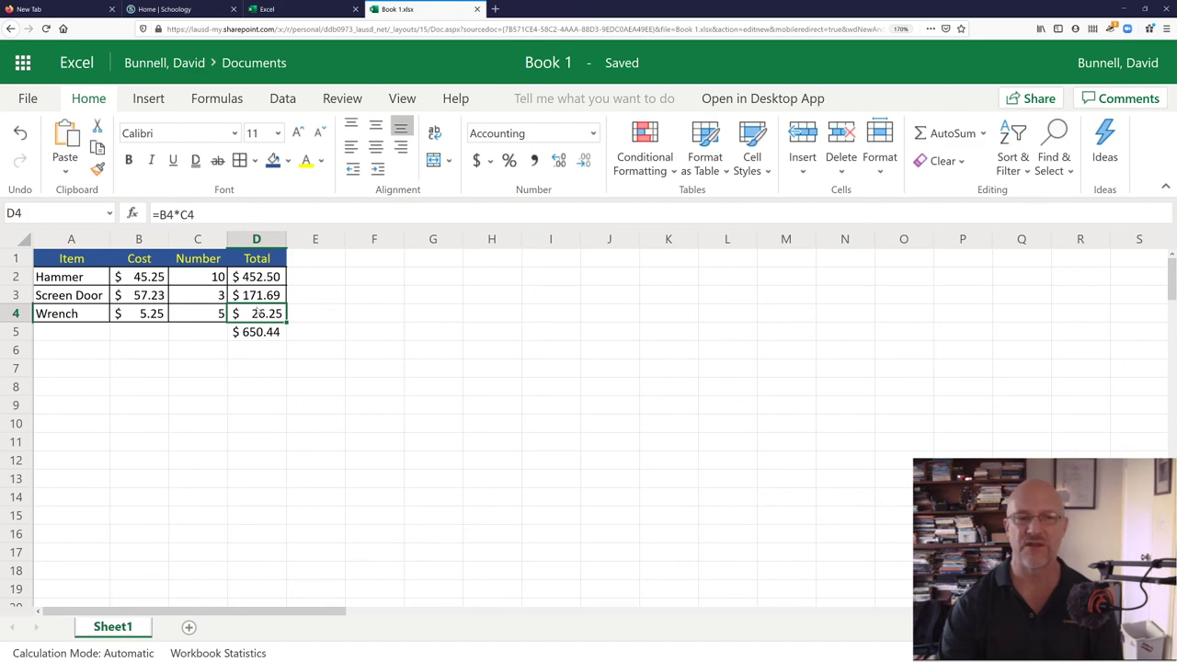
click(200, 214)
drag(197, 214, 153, 214)
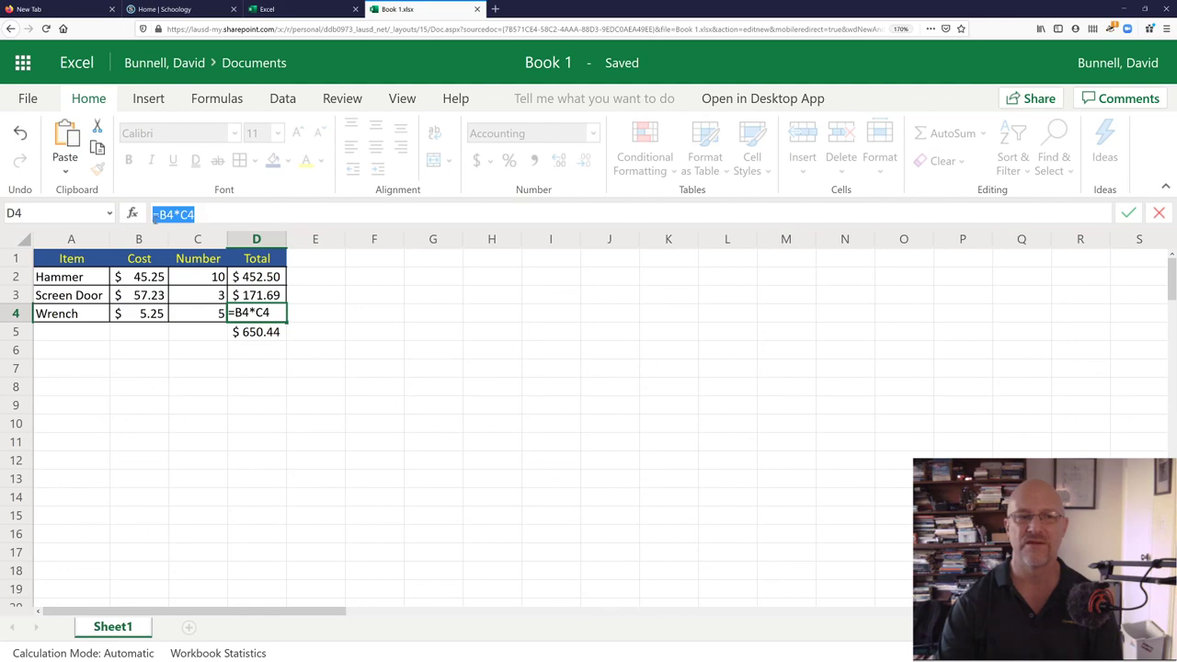
click(197, 337)
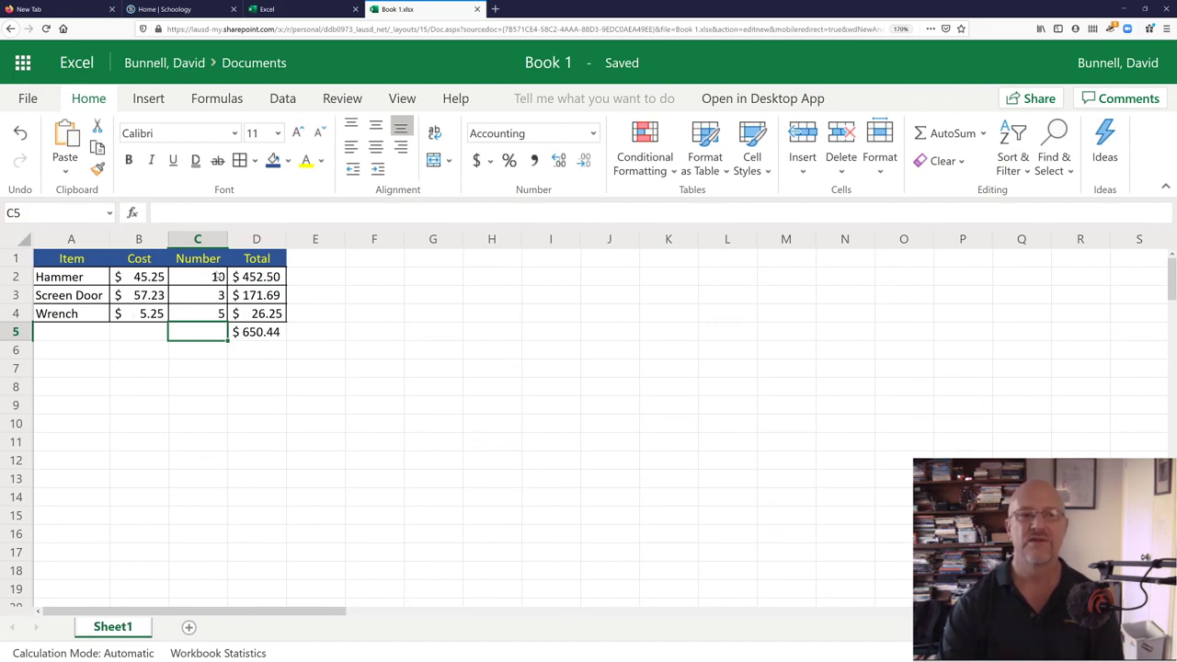
click(257, 279)
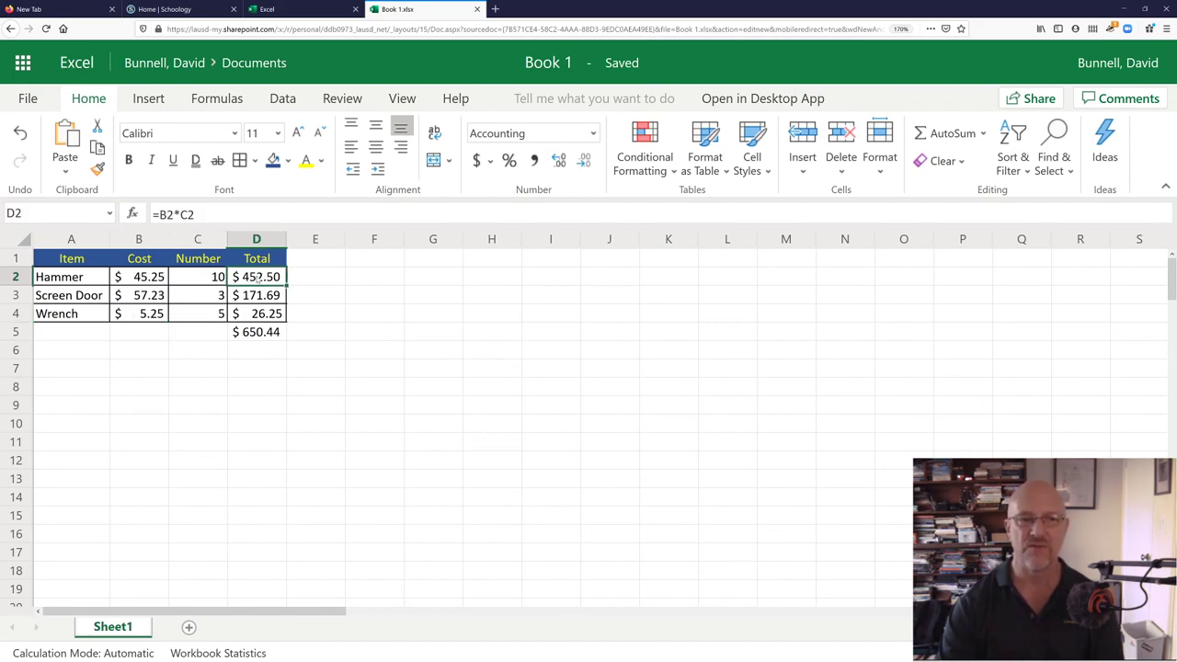
click(255, 337)
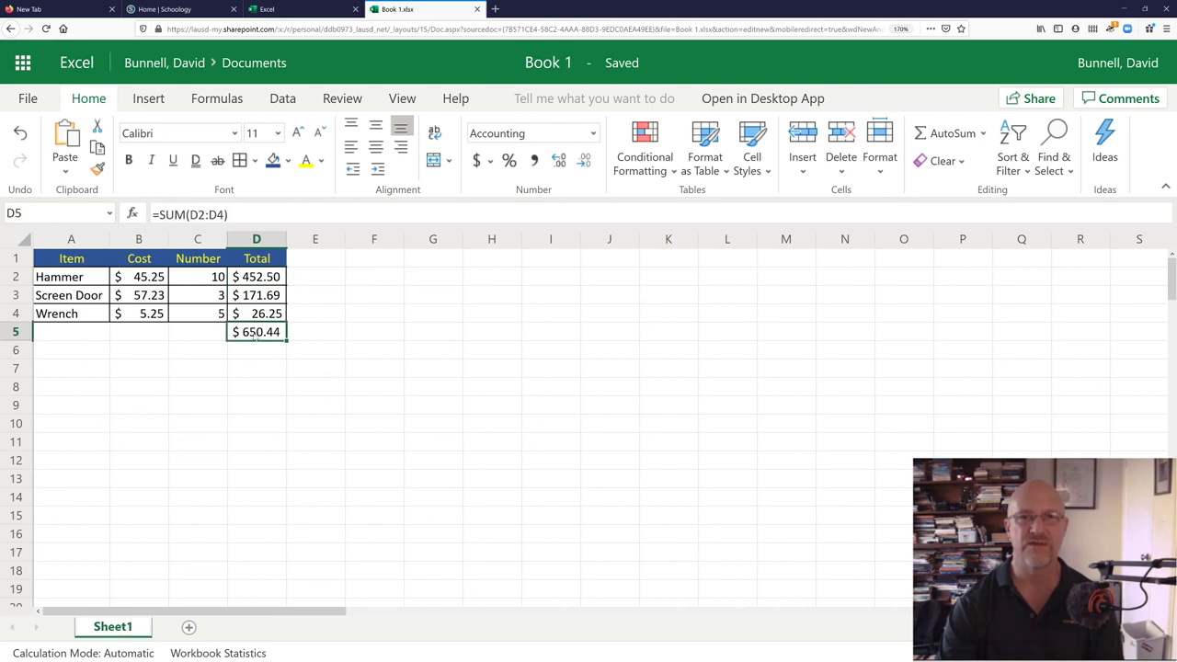